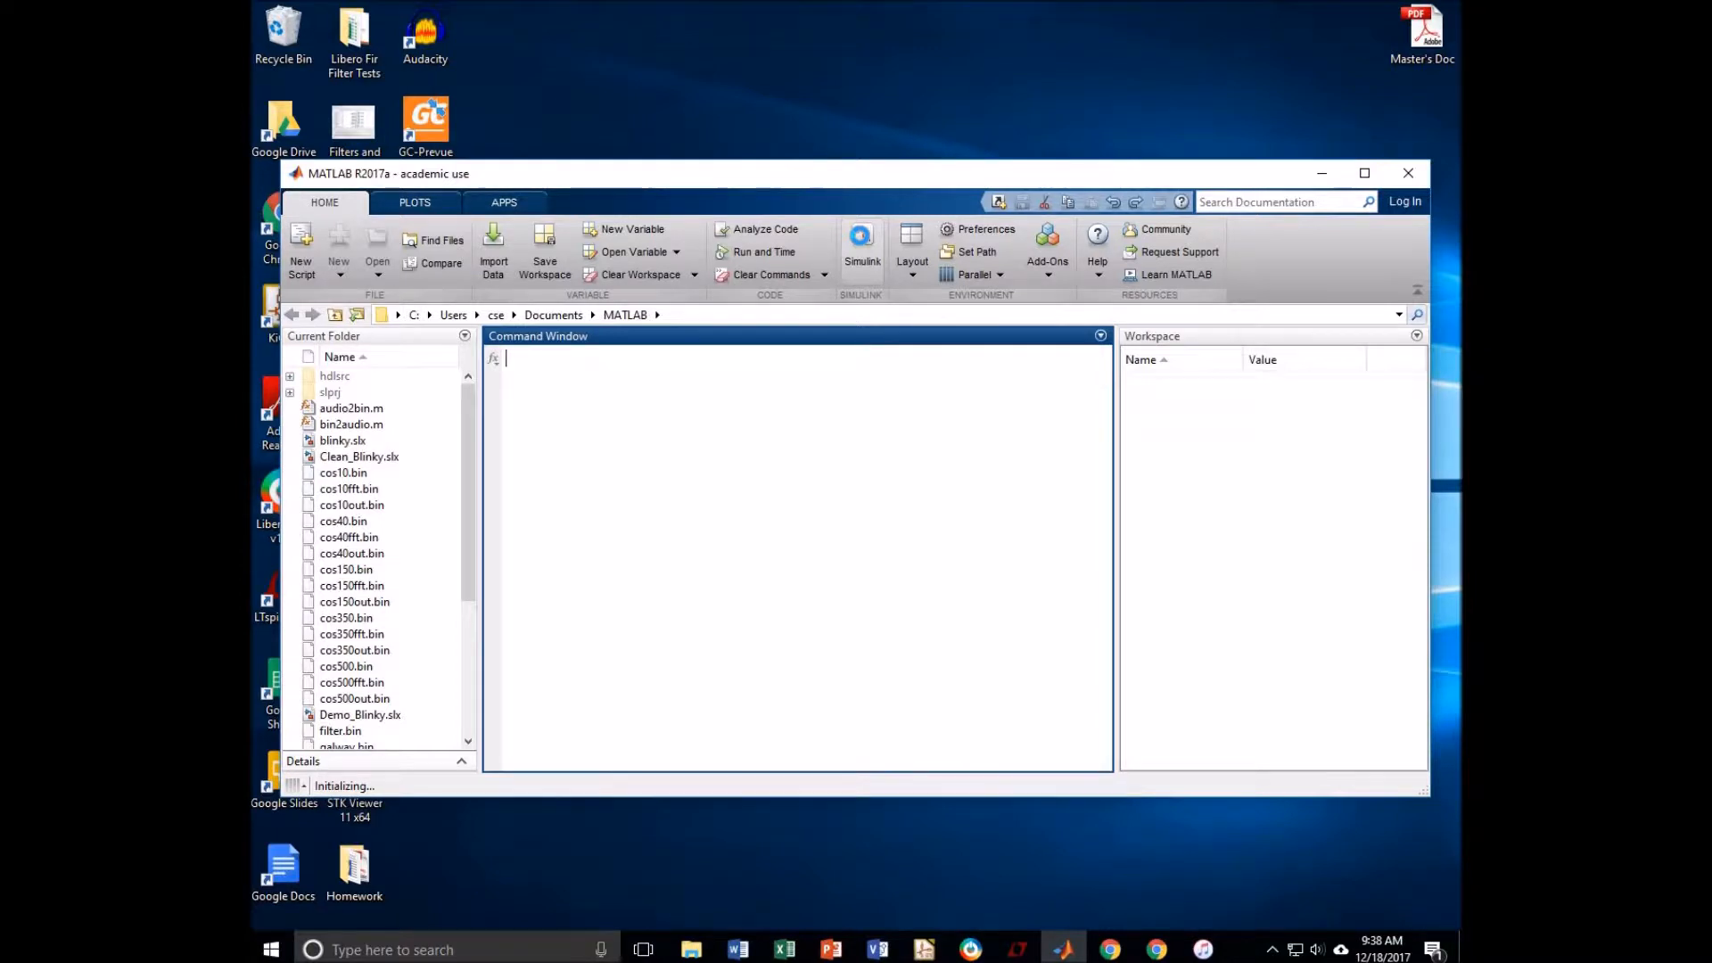
Step: Create a blank Simulink model and place a Chart block from the Stateflow library in the middle of it
click(859, 235)
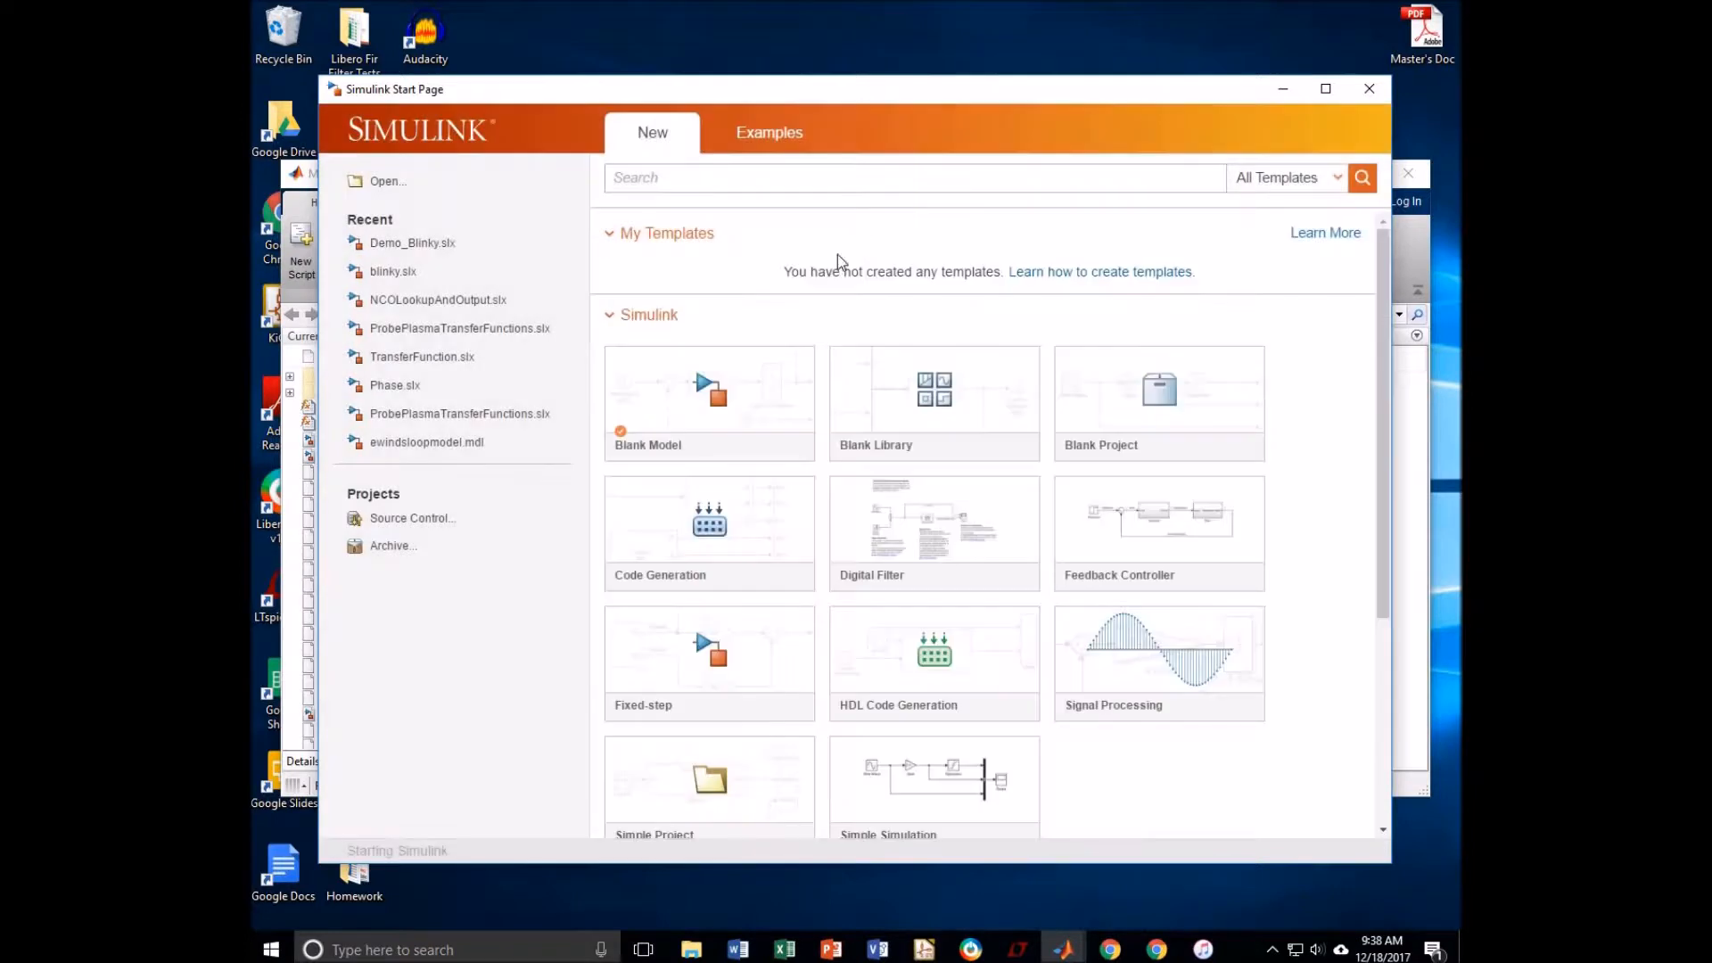
click(750, 383)
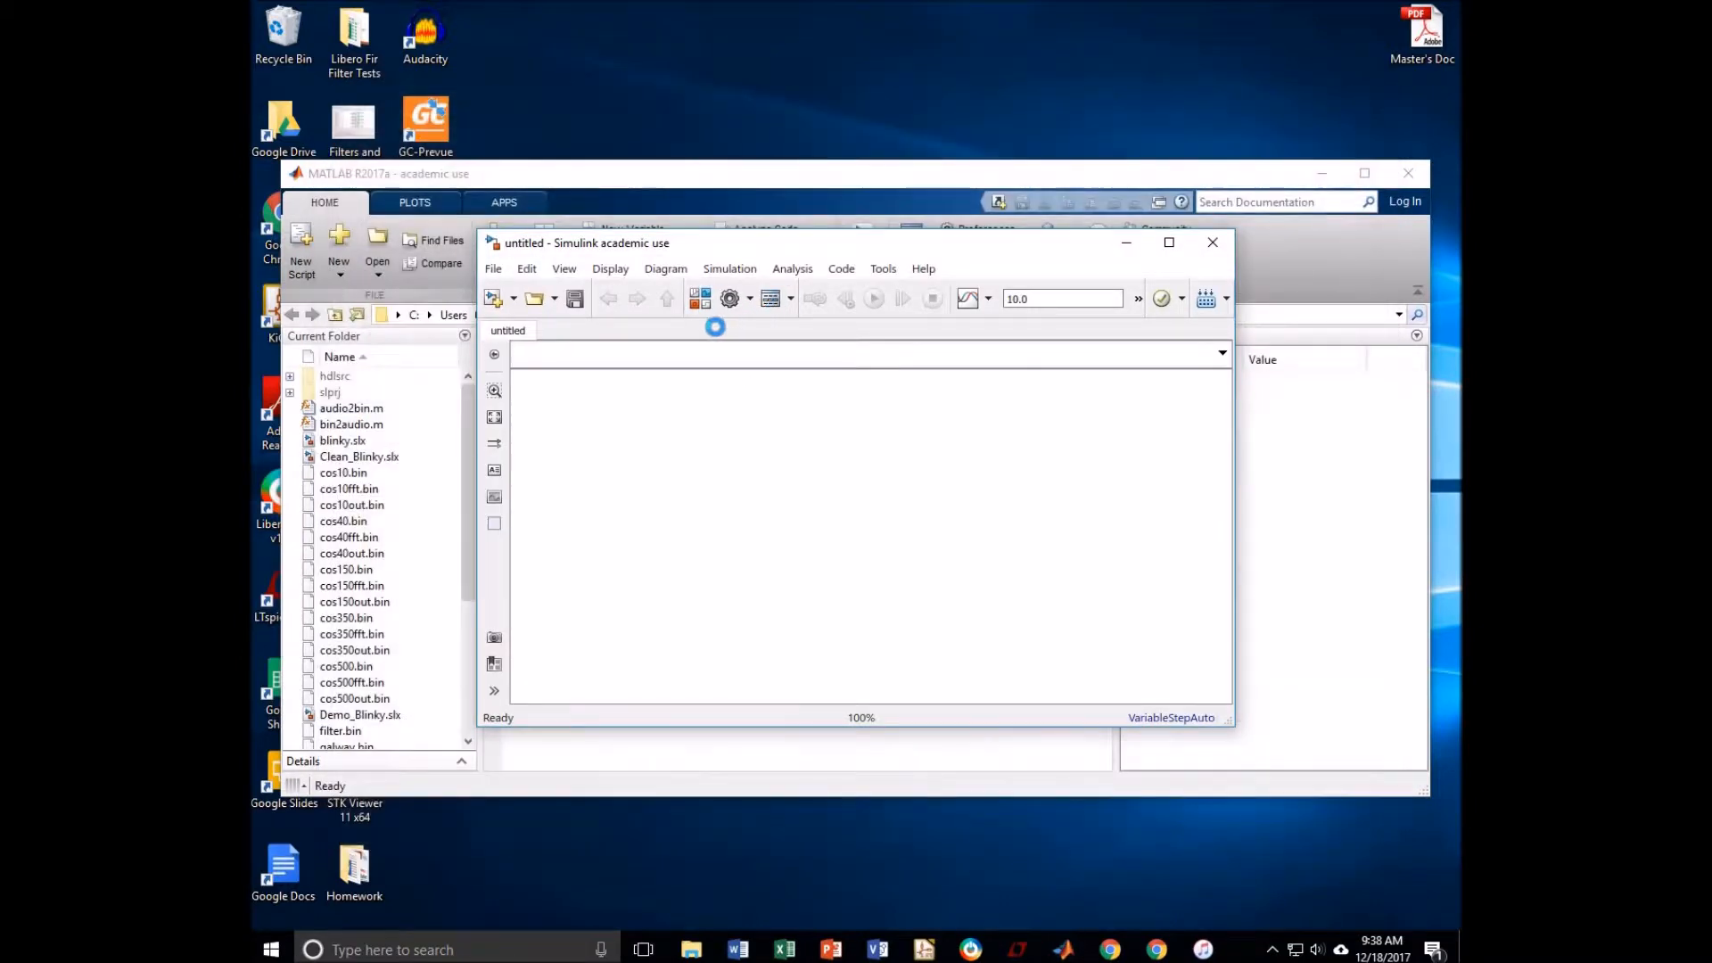
click(702, 299)
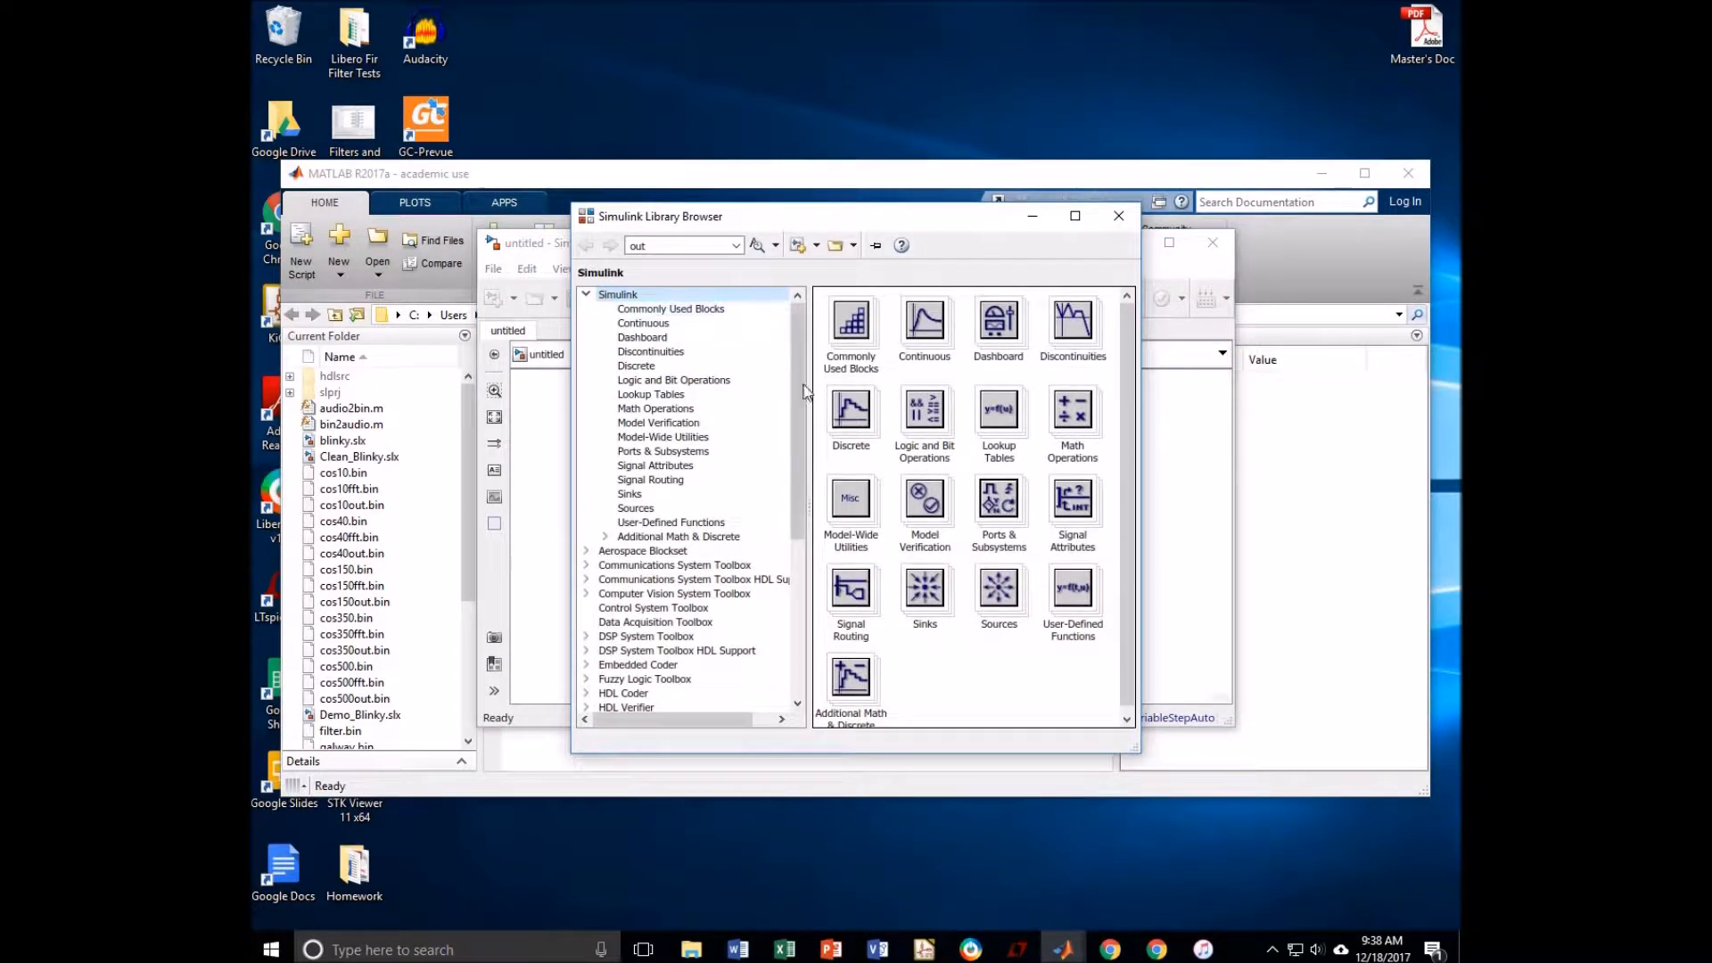
drag(799, 428, 800, 685)
click(640, 652)
drag(873, 321, 1193, 506)
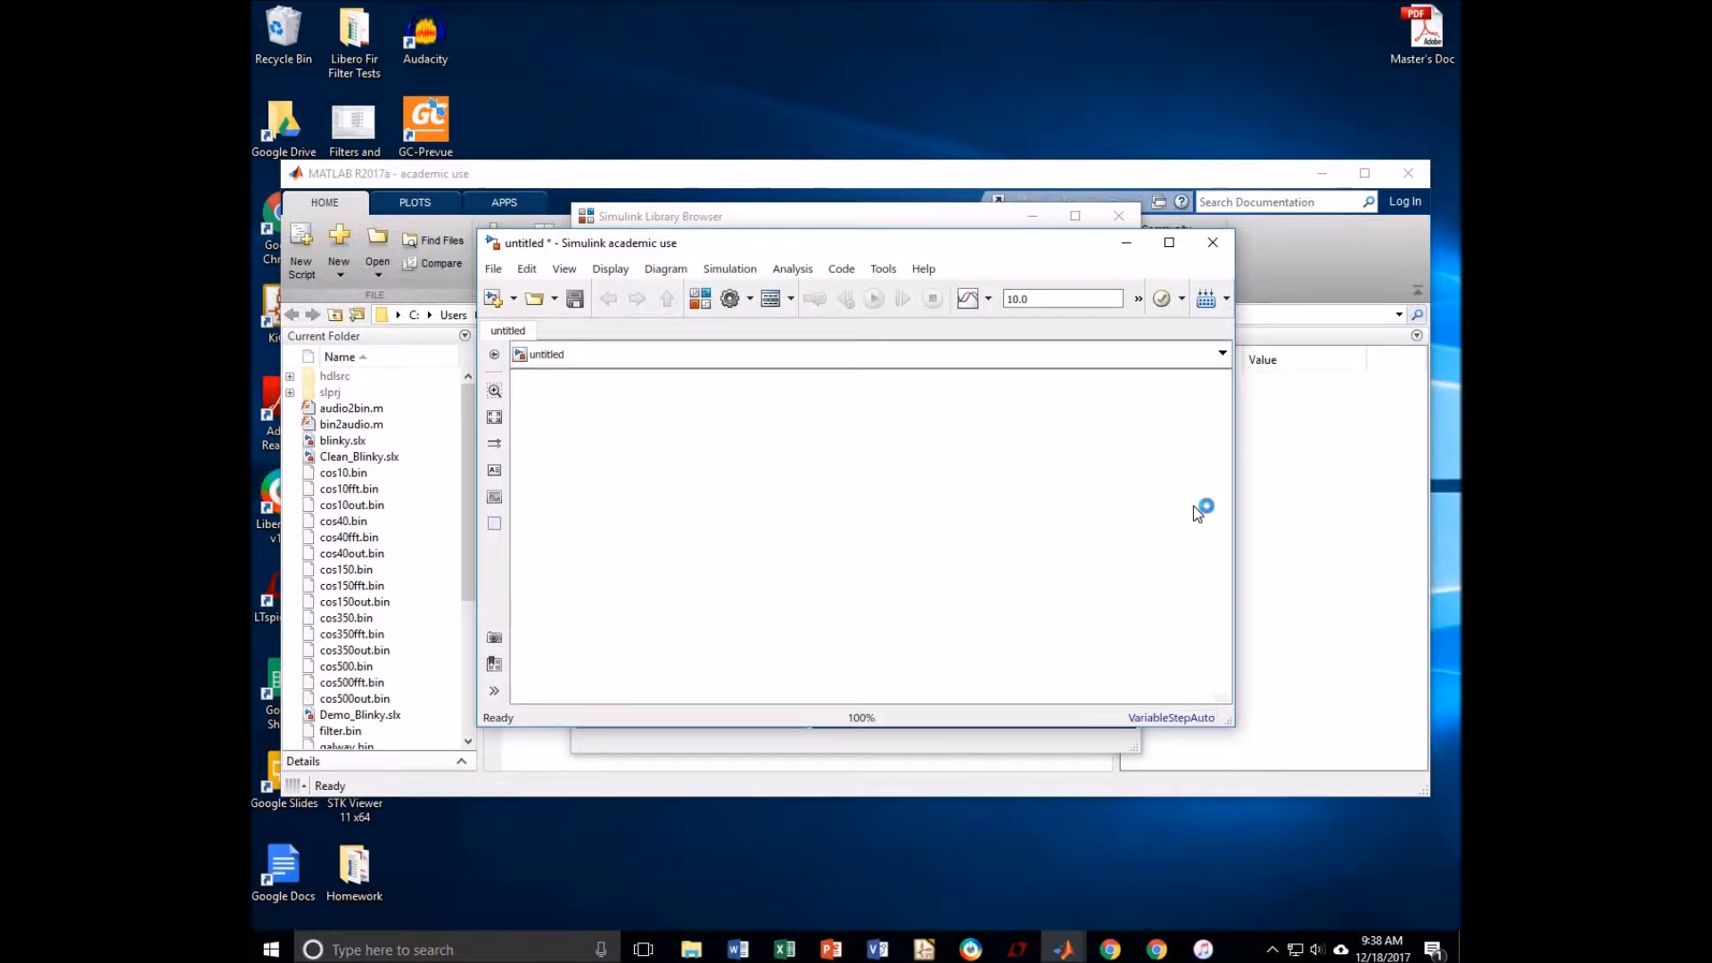
drag(1198, 512, 770, 513)
Step: Rename the chart block as Blinky_Simple_Chart
double_click(763, 536)
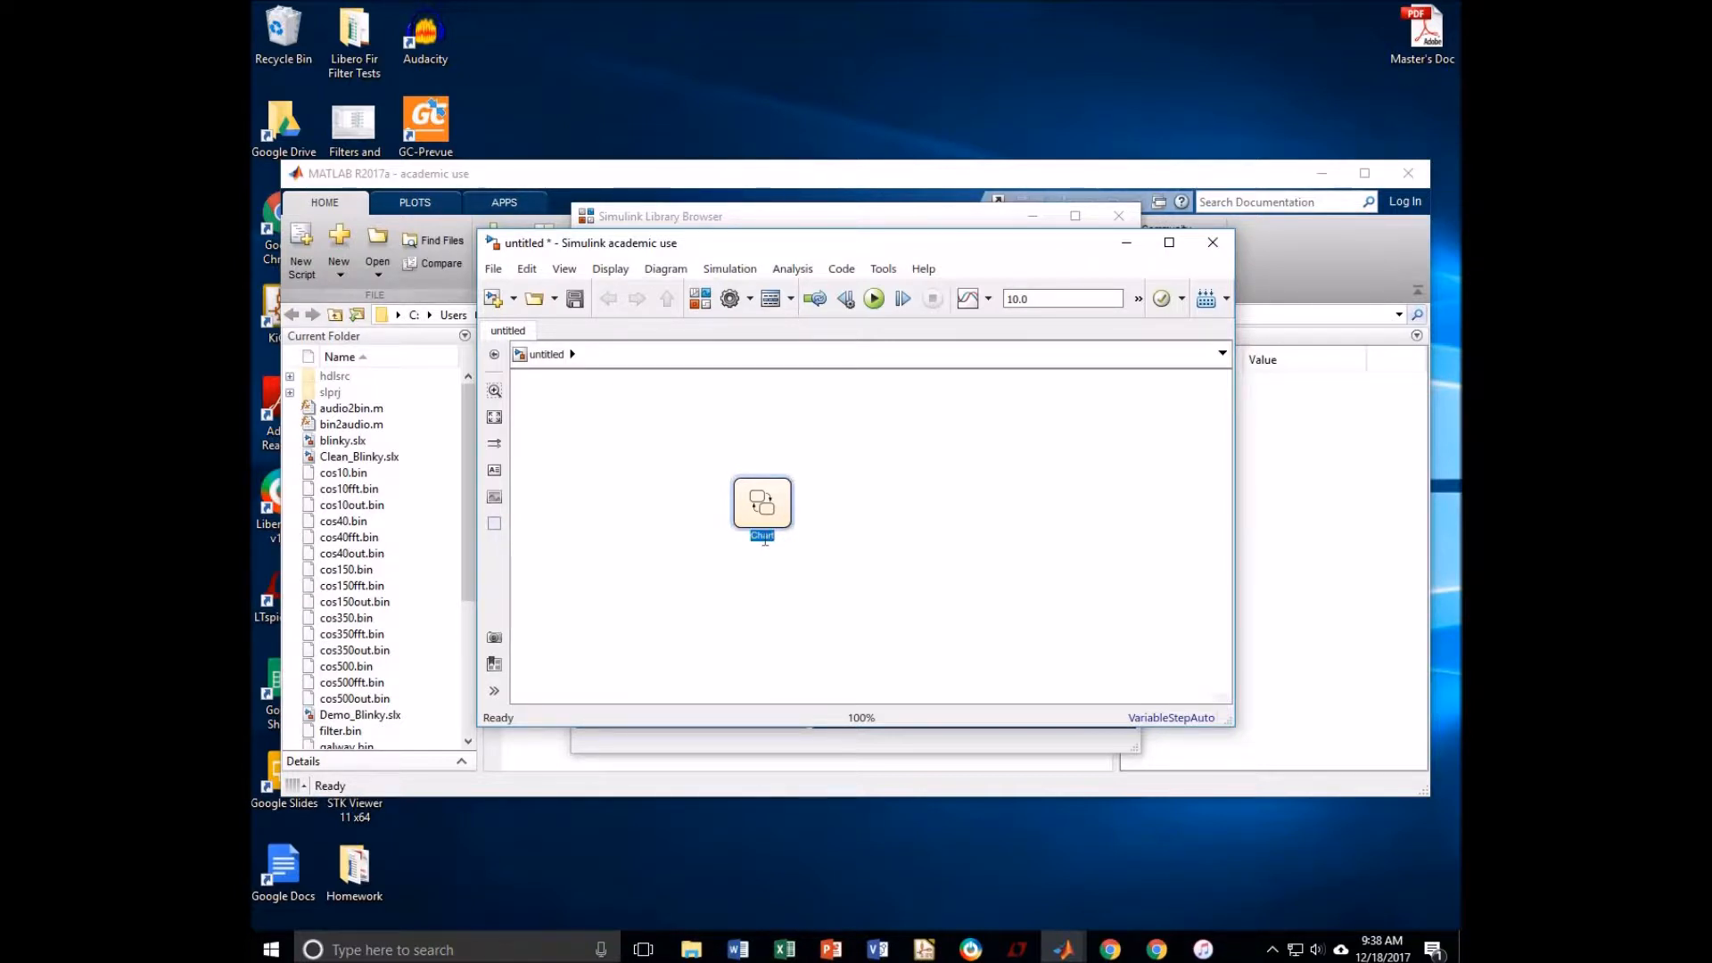
text(Blink)
text(y_Sl)
text(mple)
text(_)
text(Chart)
click(759, 493)
click(854, 476)
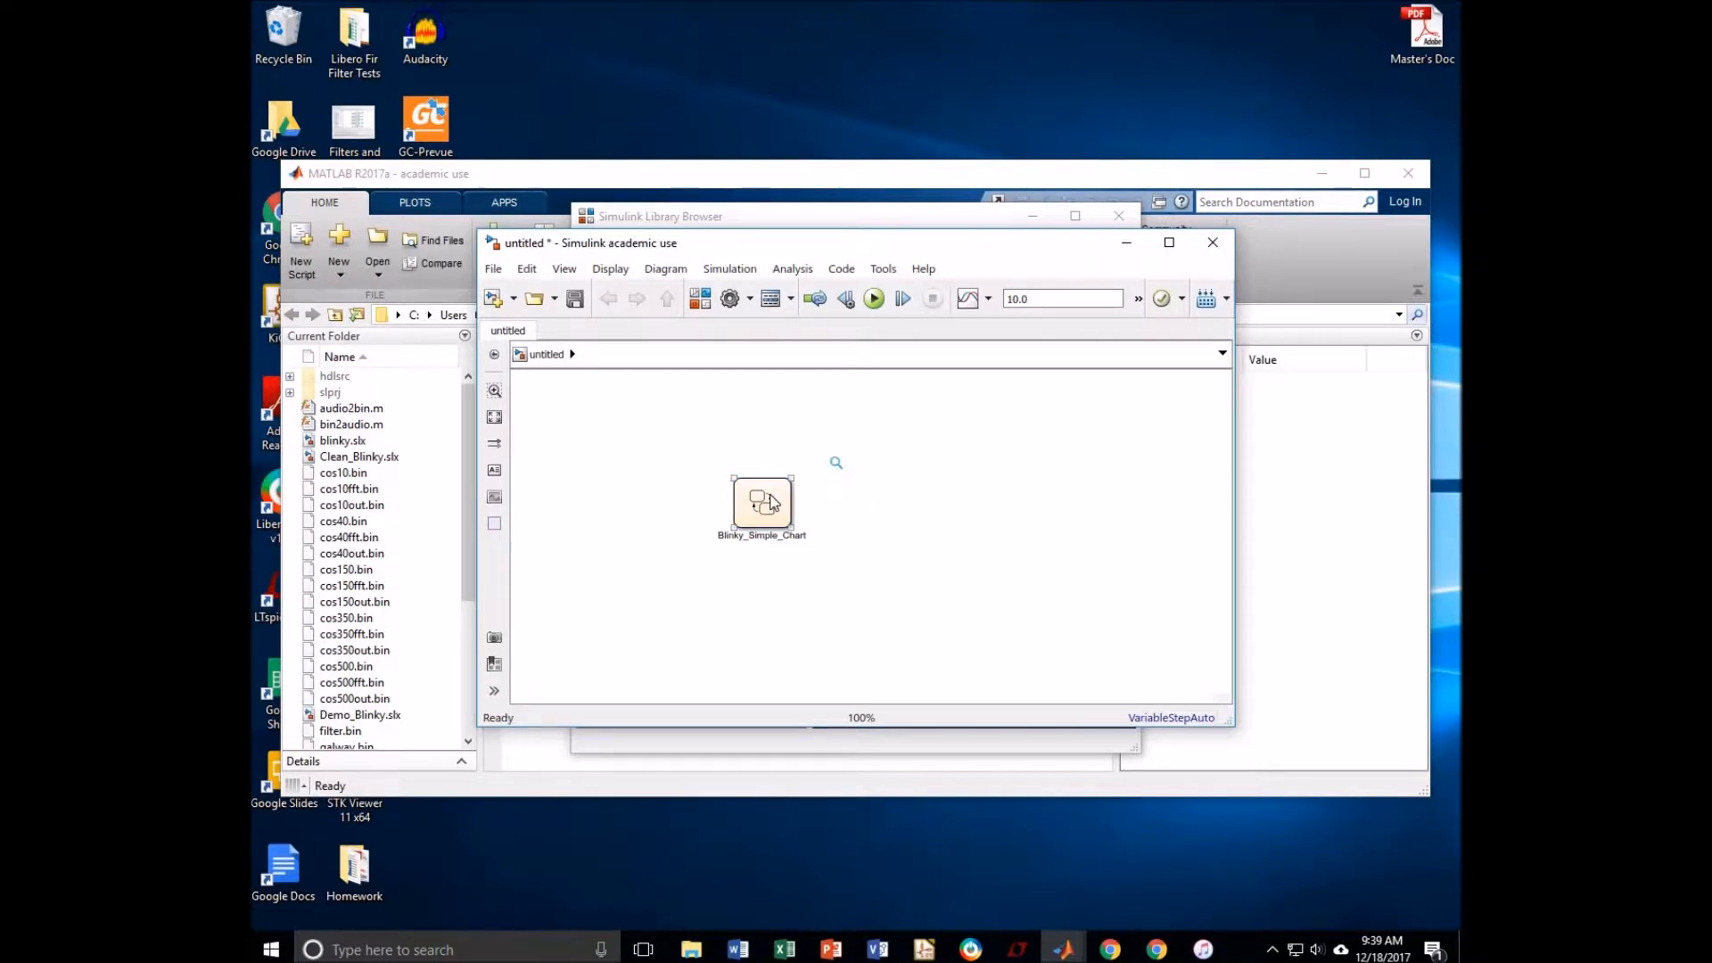
click(747, 558)
click(750, 540)
Step: Open the Blinky_Simple_Chart block, add a state named Light_Off and widen it
double_click(761, 504)
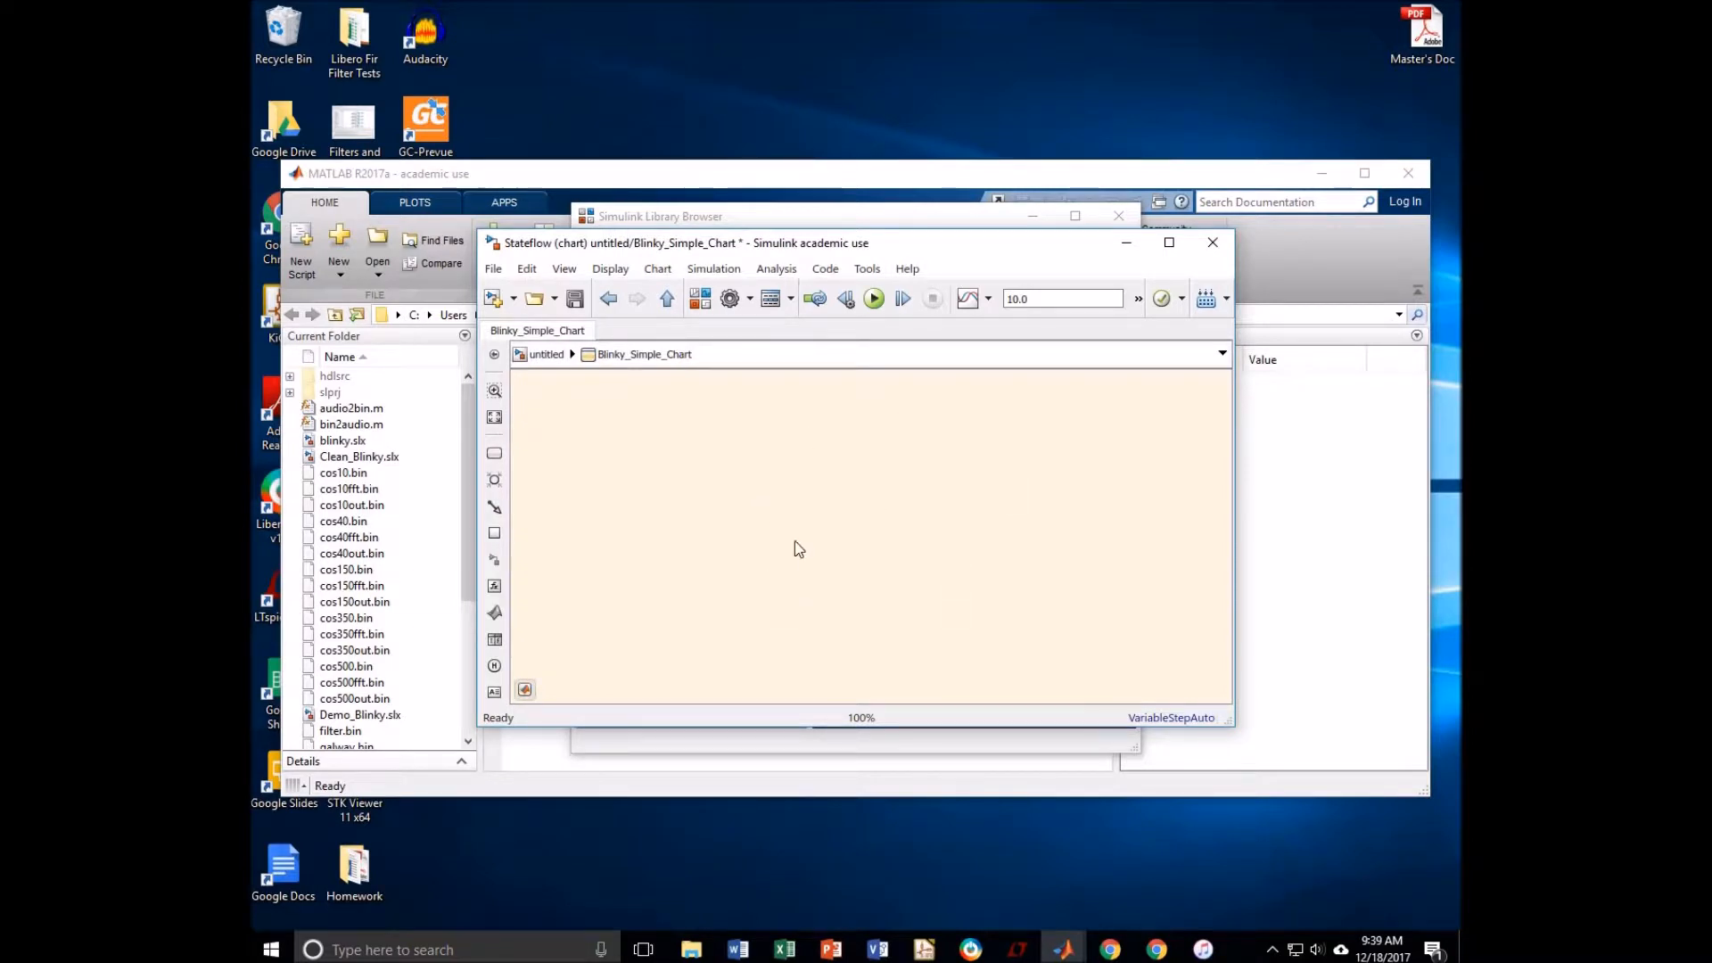
click(495, 455)
click(824, 482)
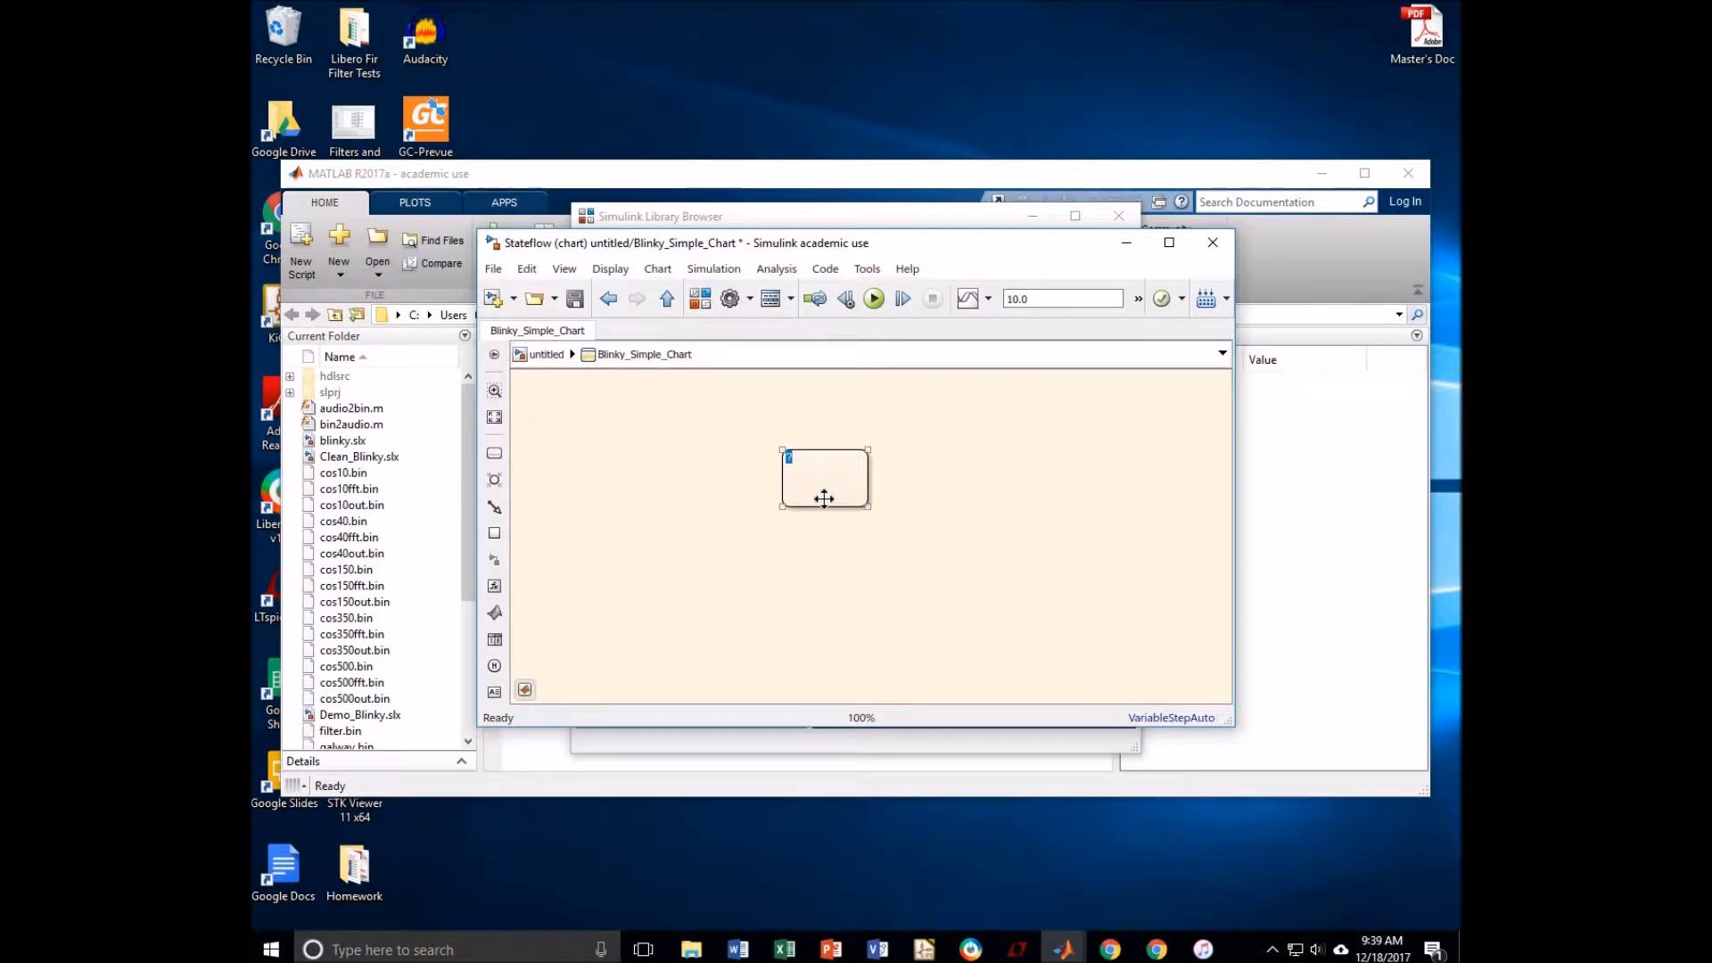
text(Light_Off)
click(806, 553)
drag(868, 451, 932, 446)
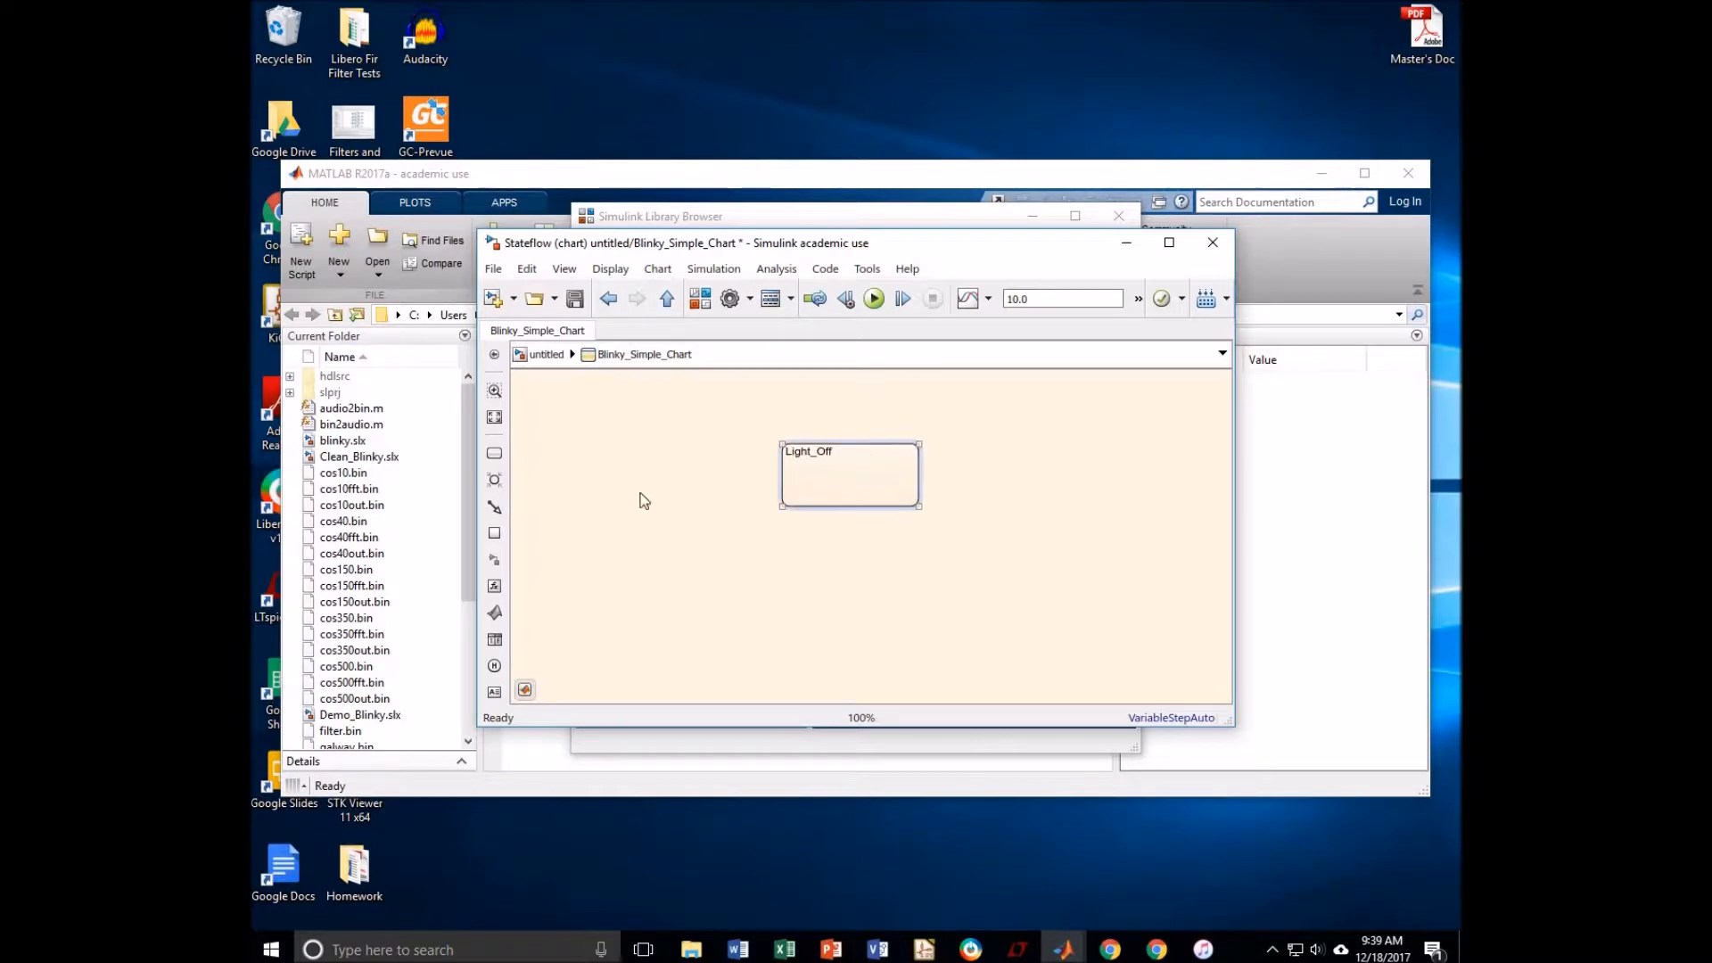
Step: Add a second state named Light_On below Light_Off and widen it to match
click(494, 452)
click(822, 584)
click(863, 606)
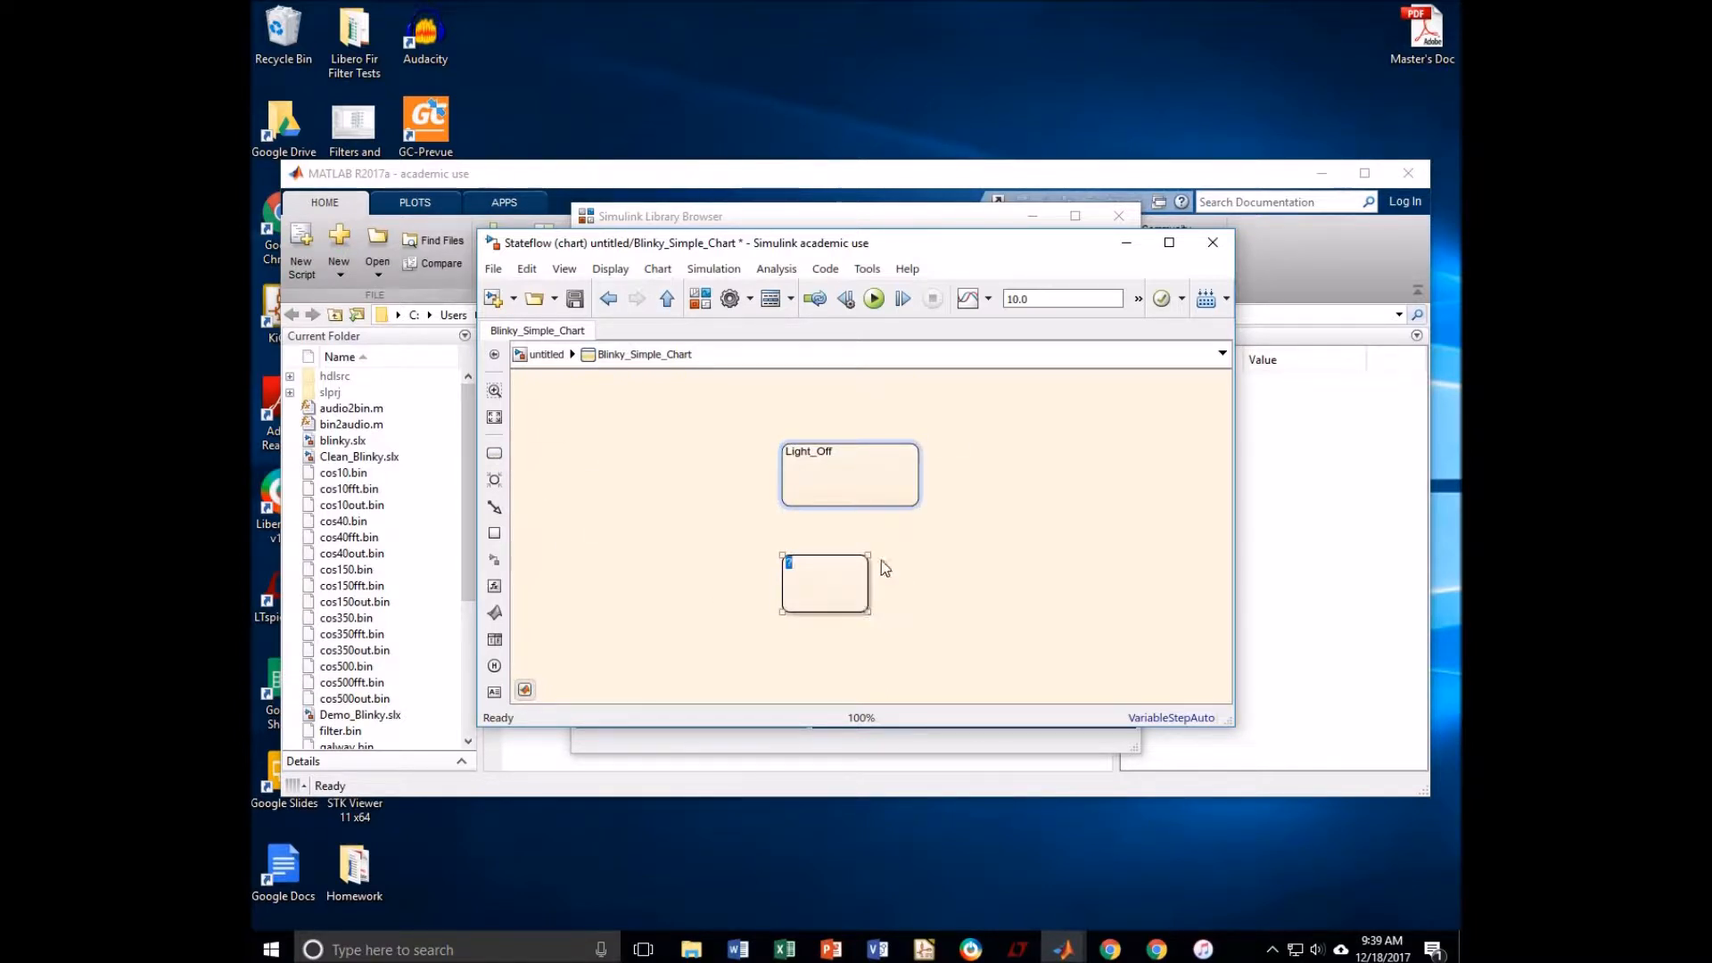
drag(897, 553, 919, 551)
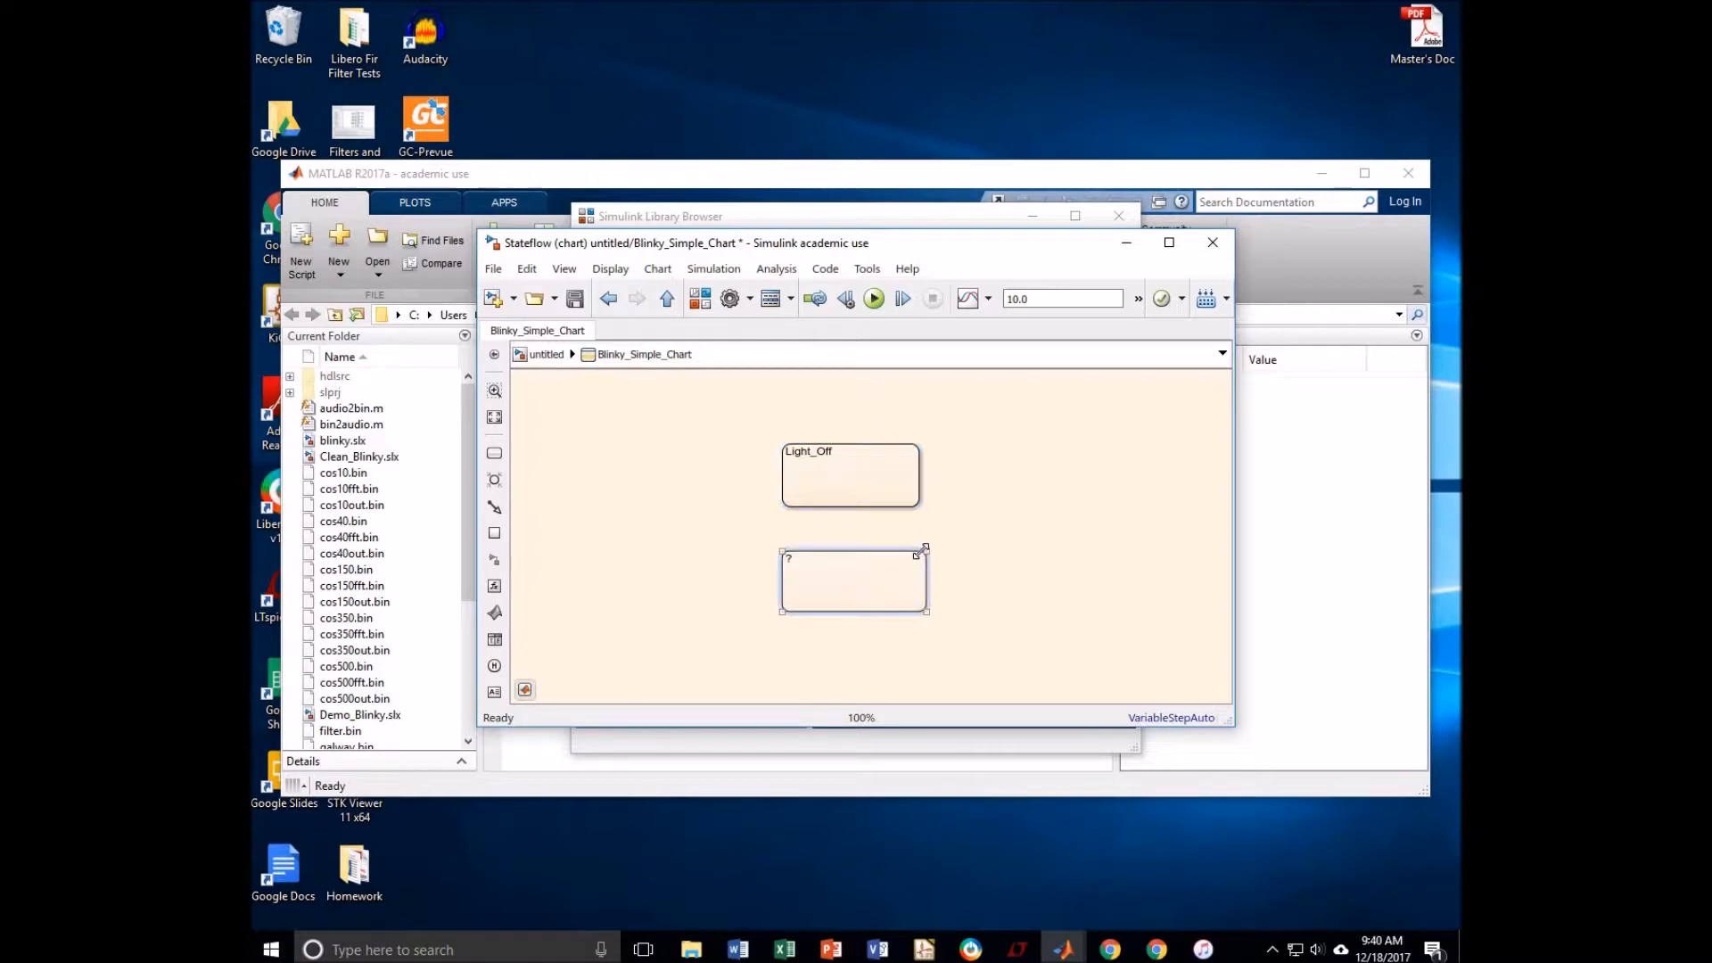
click(790, 560)
text(Light)
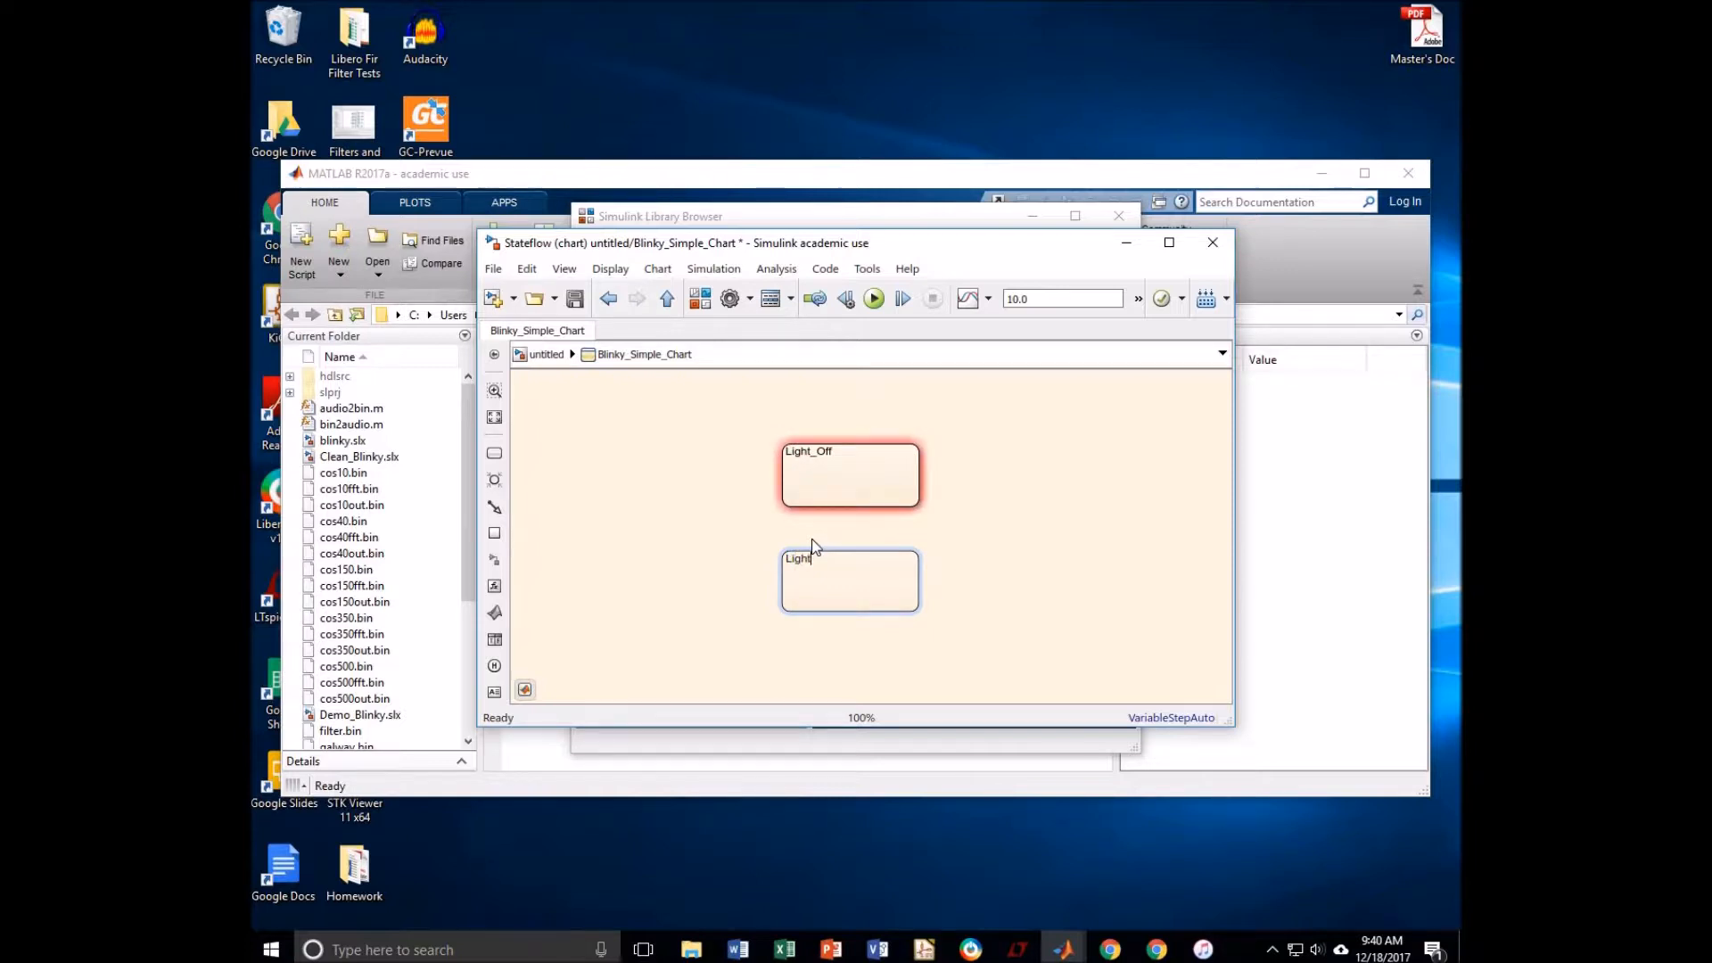
text(_On)
click(1003, 534)
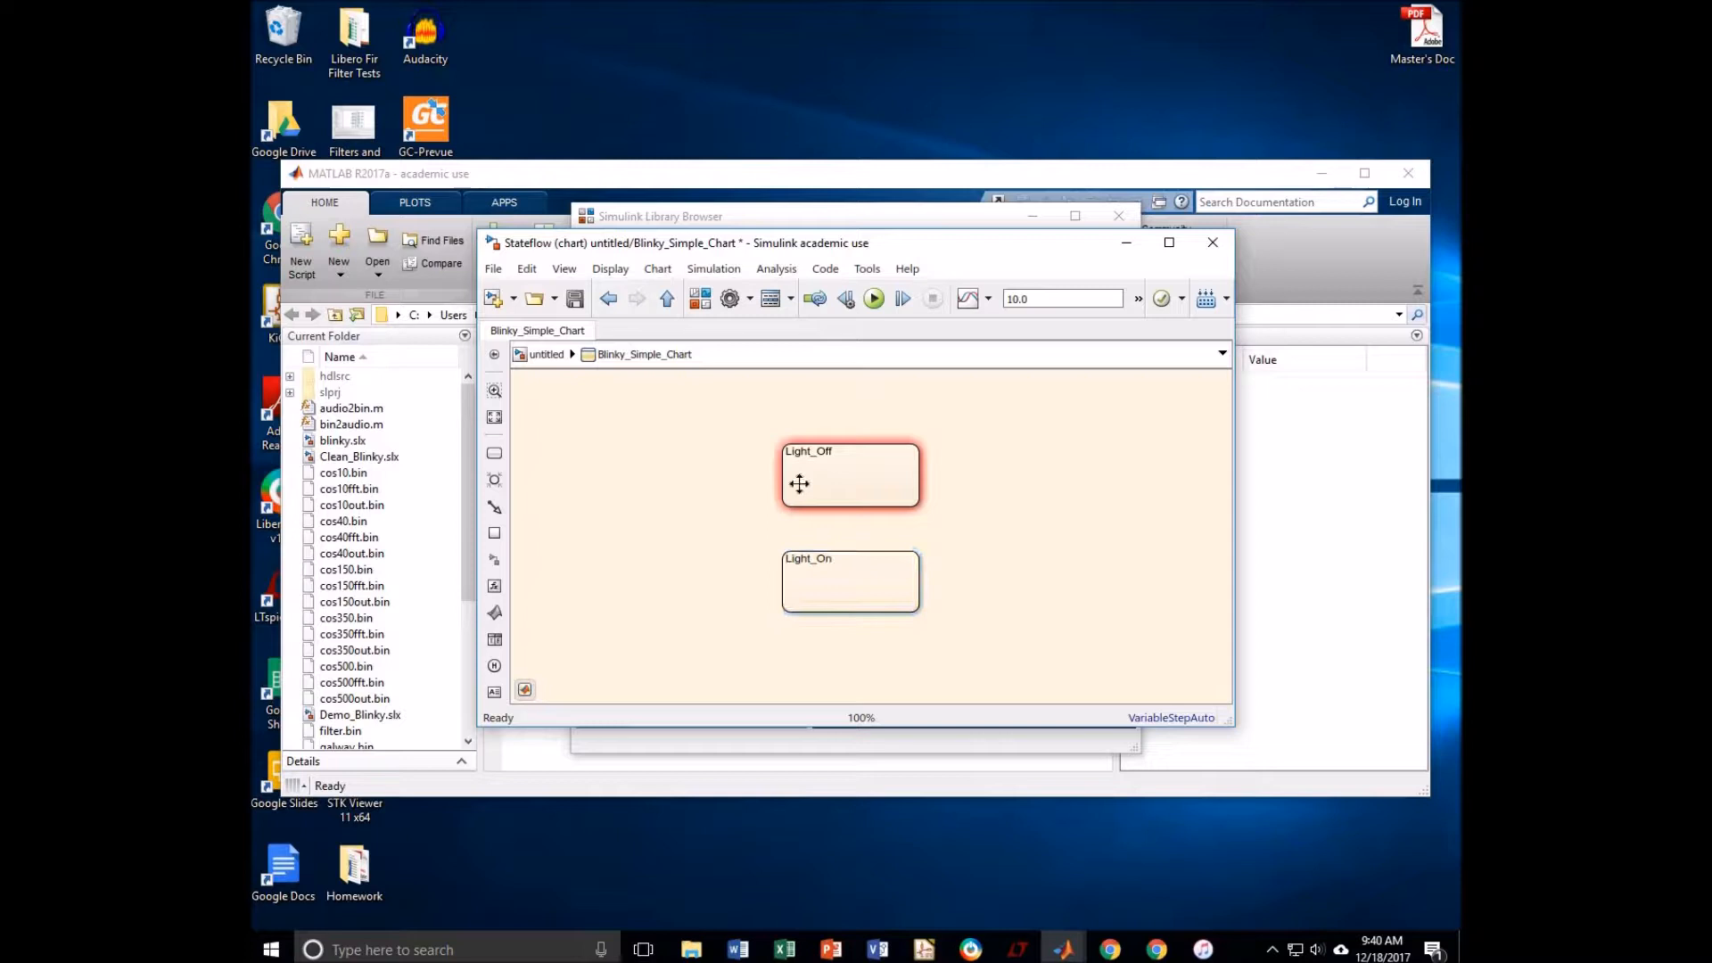
Step: Add a default transition entering the upper edge of the Light_Off state
click(493, 511)
click(812, 444)
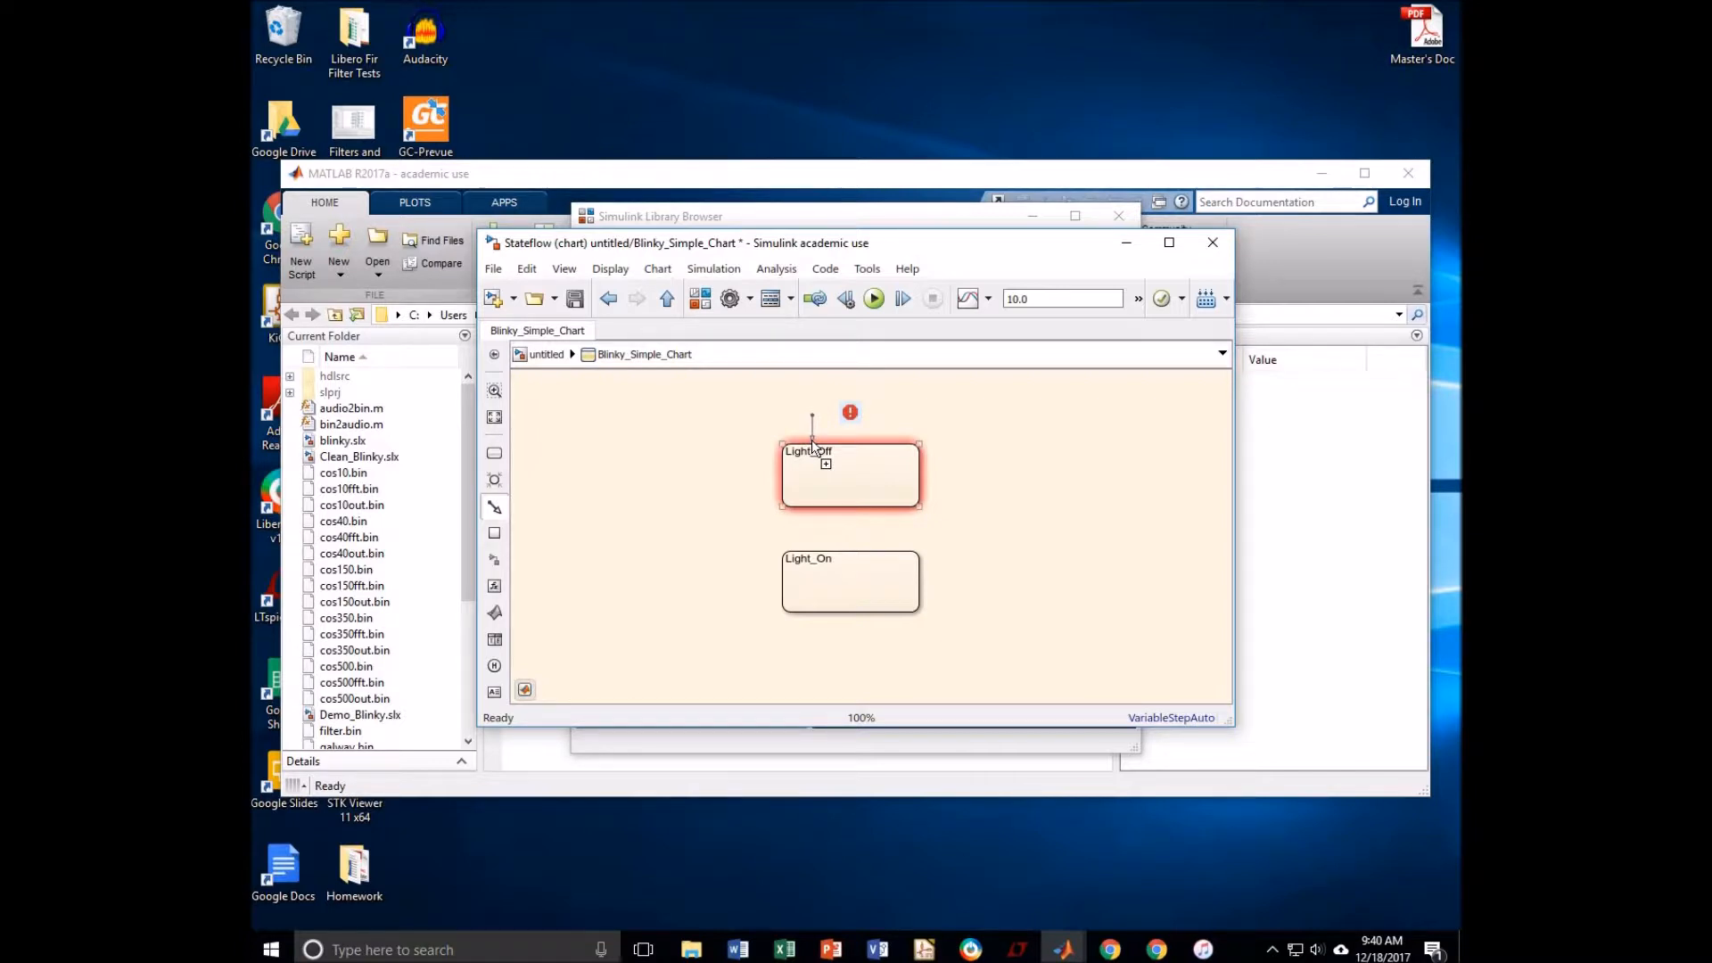
click(812, 446)
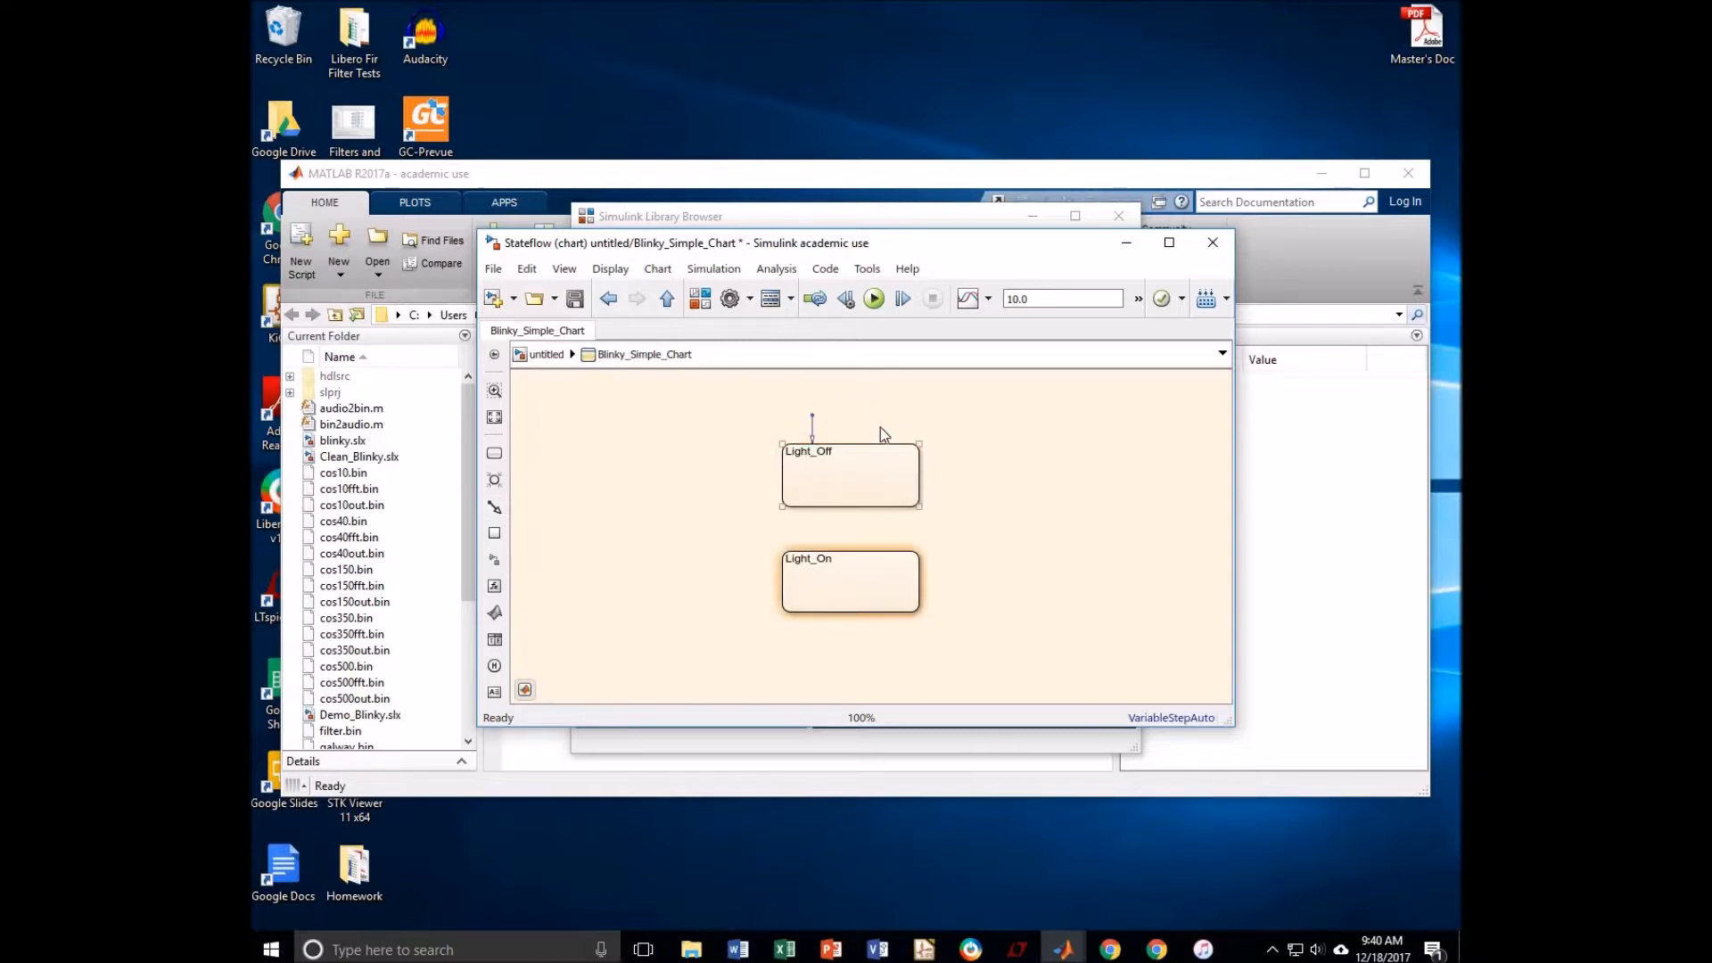
Step: Connect the states with one transition from Light_Off to Light_On and another from Light_On back to Light_Off
click(879, 477)
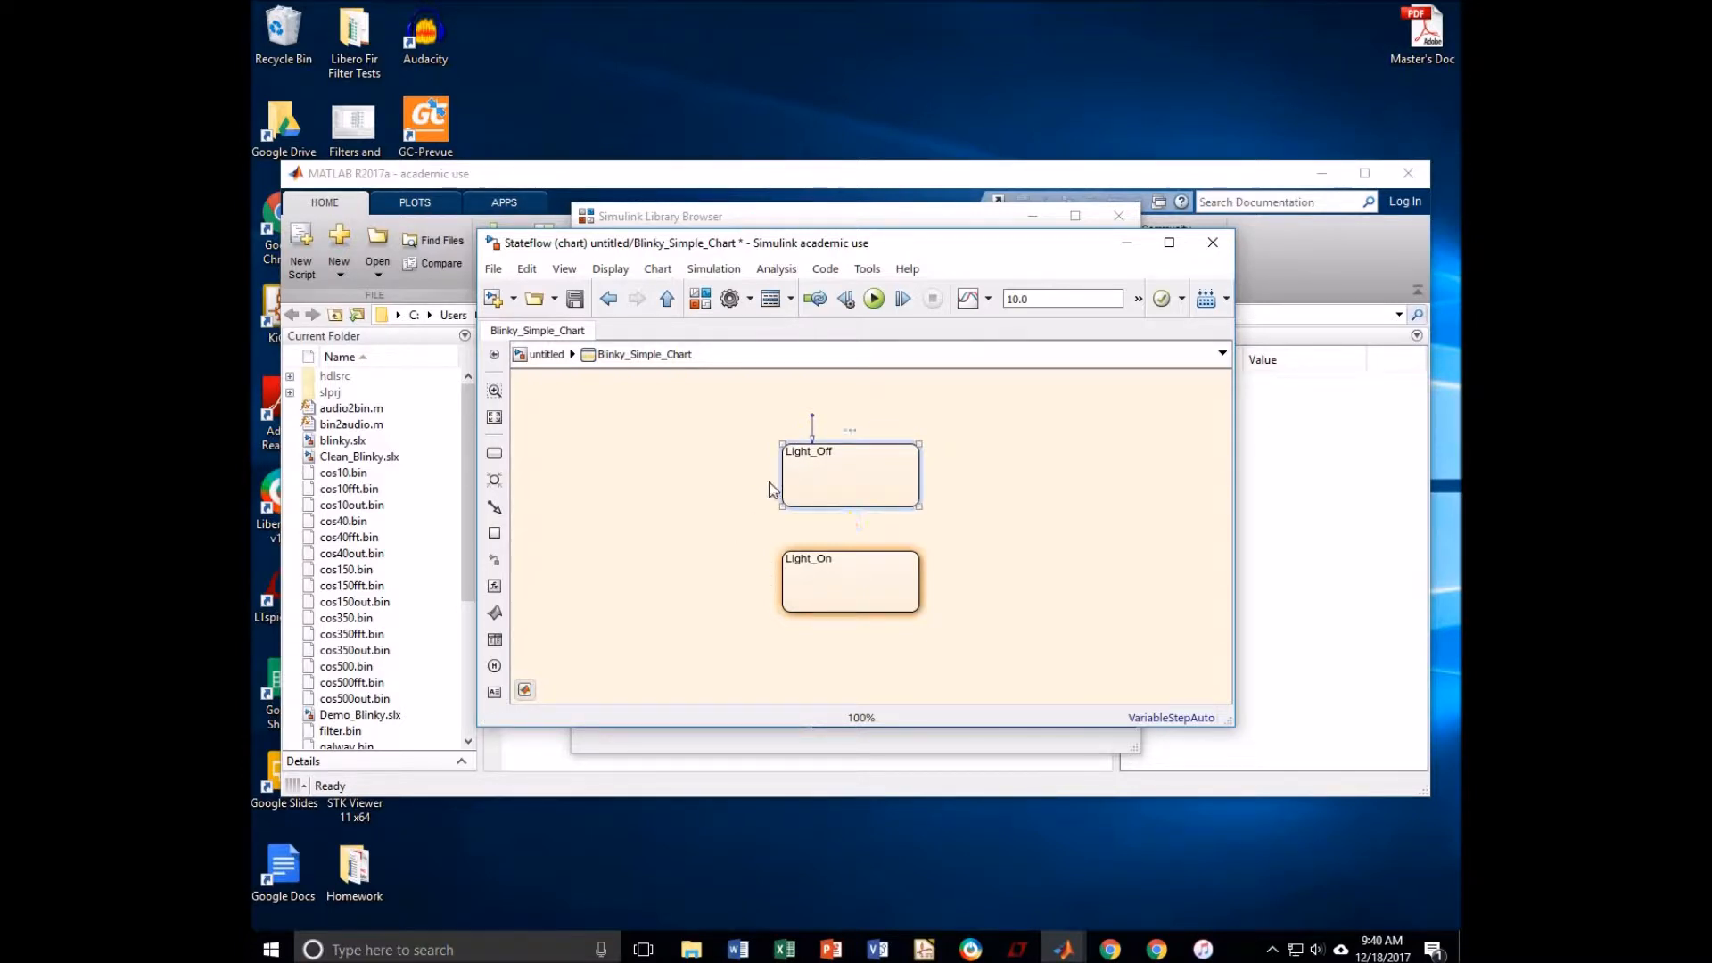
drag(782, 475, 783, 585)
drag(919, 579, 921, 475)
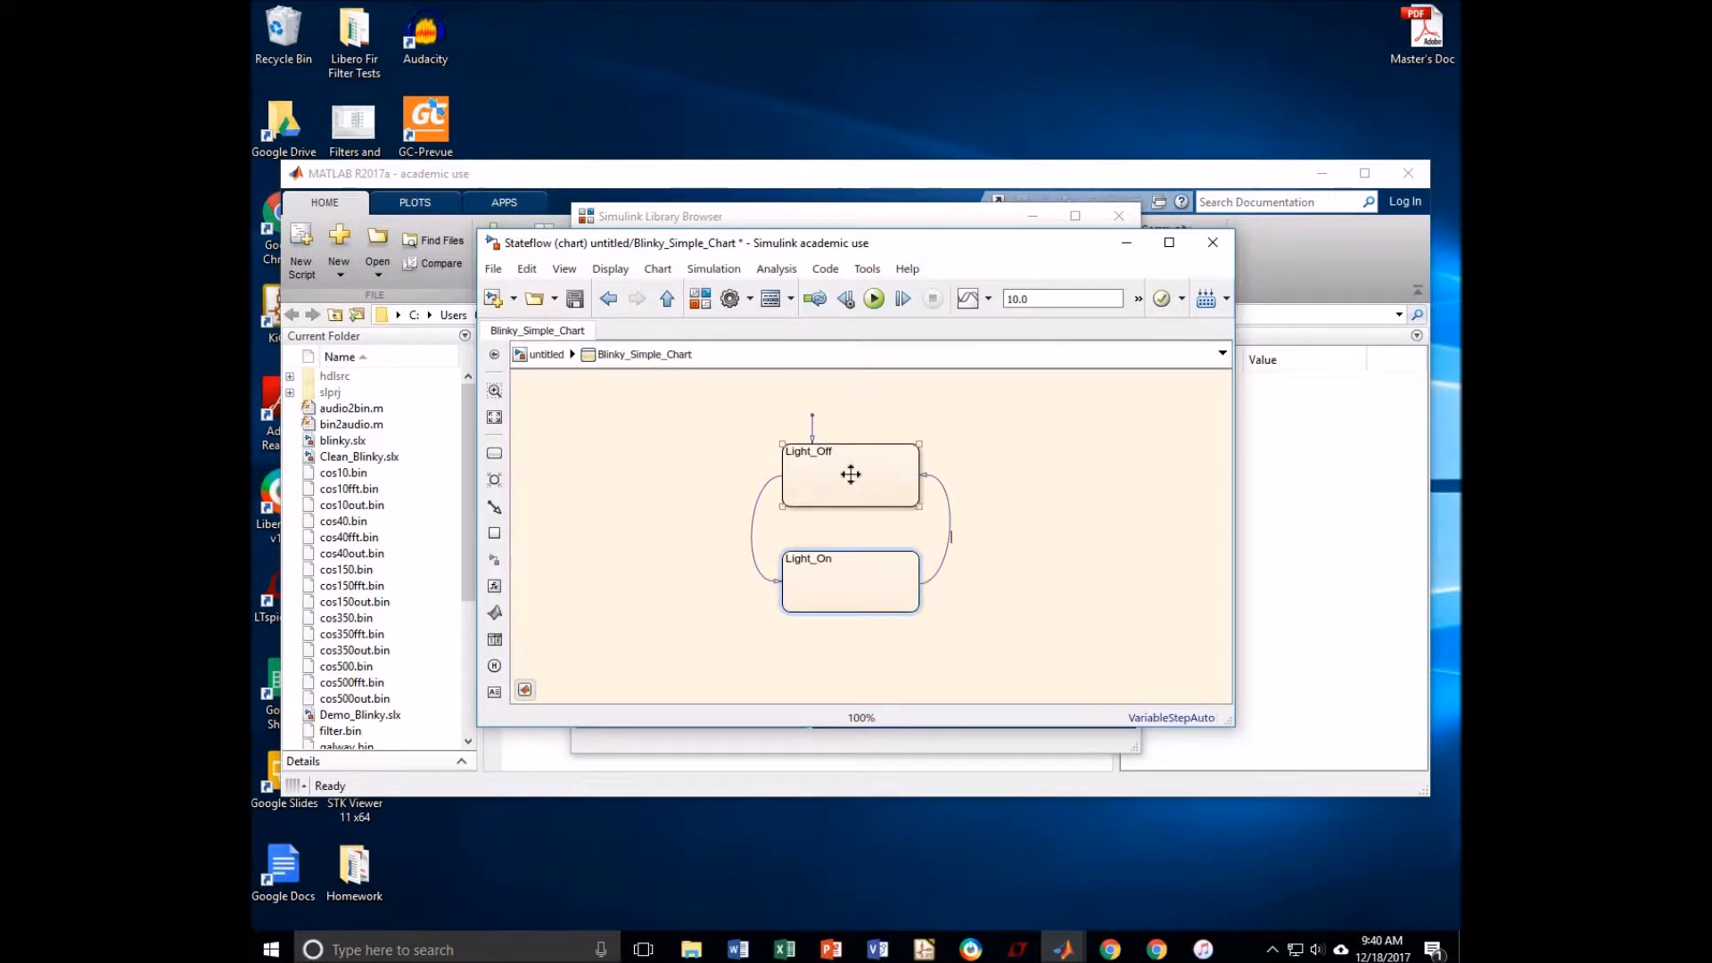
click(815, 580)
click(1042, 455)
Step: Enable Execute (enter) Chart At Initialization in the chart's properties
right_click(1026, 462)
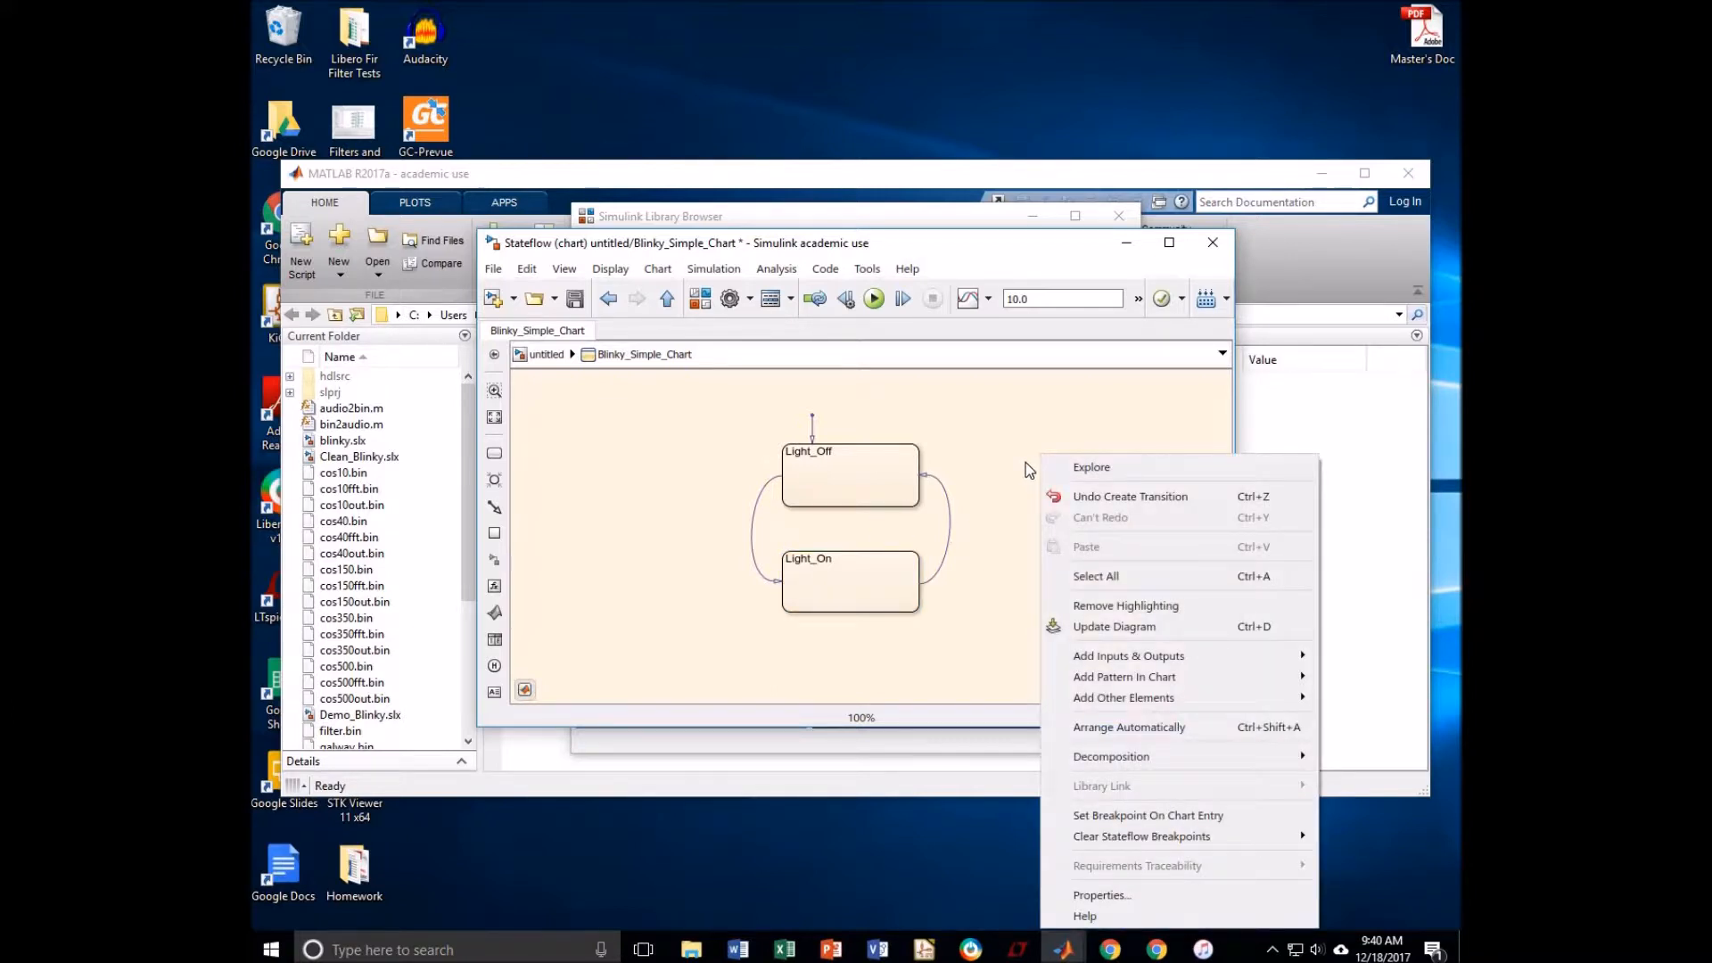
click(1102, 895)
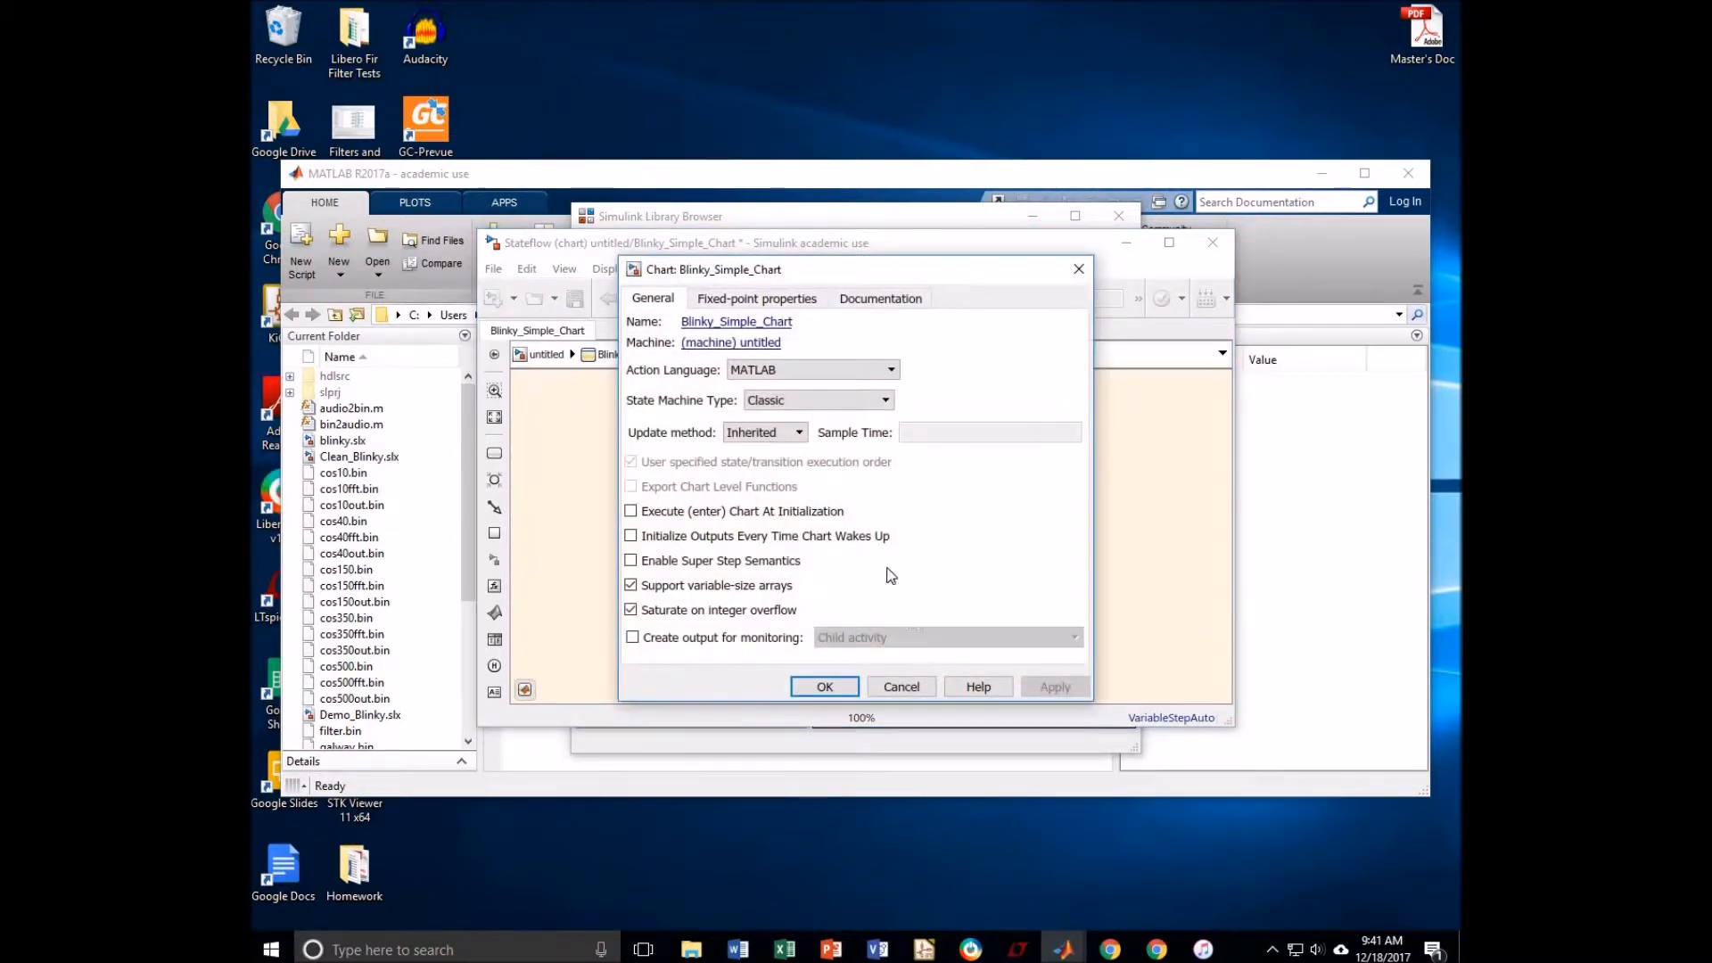
click(631, 513)
click(825, 686)
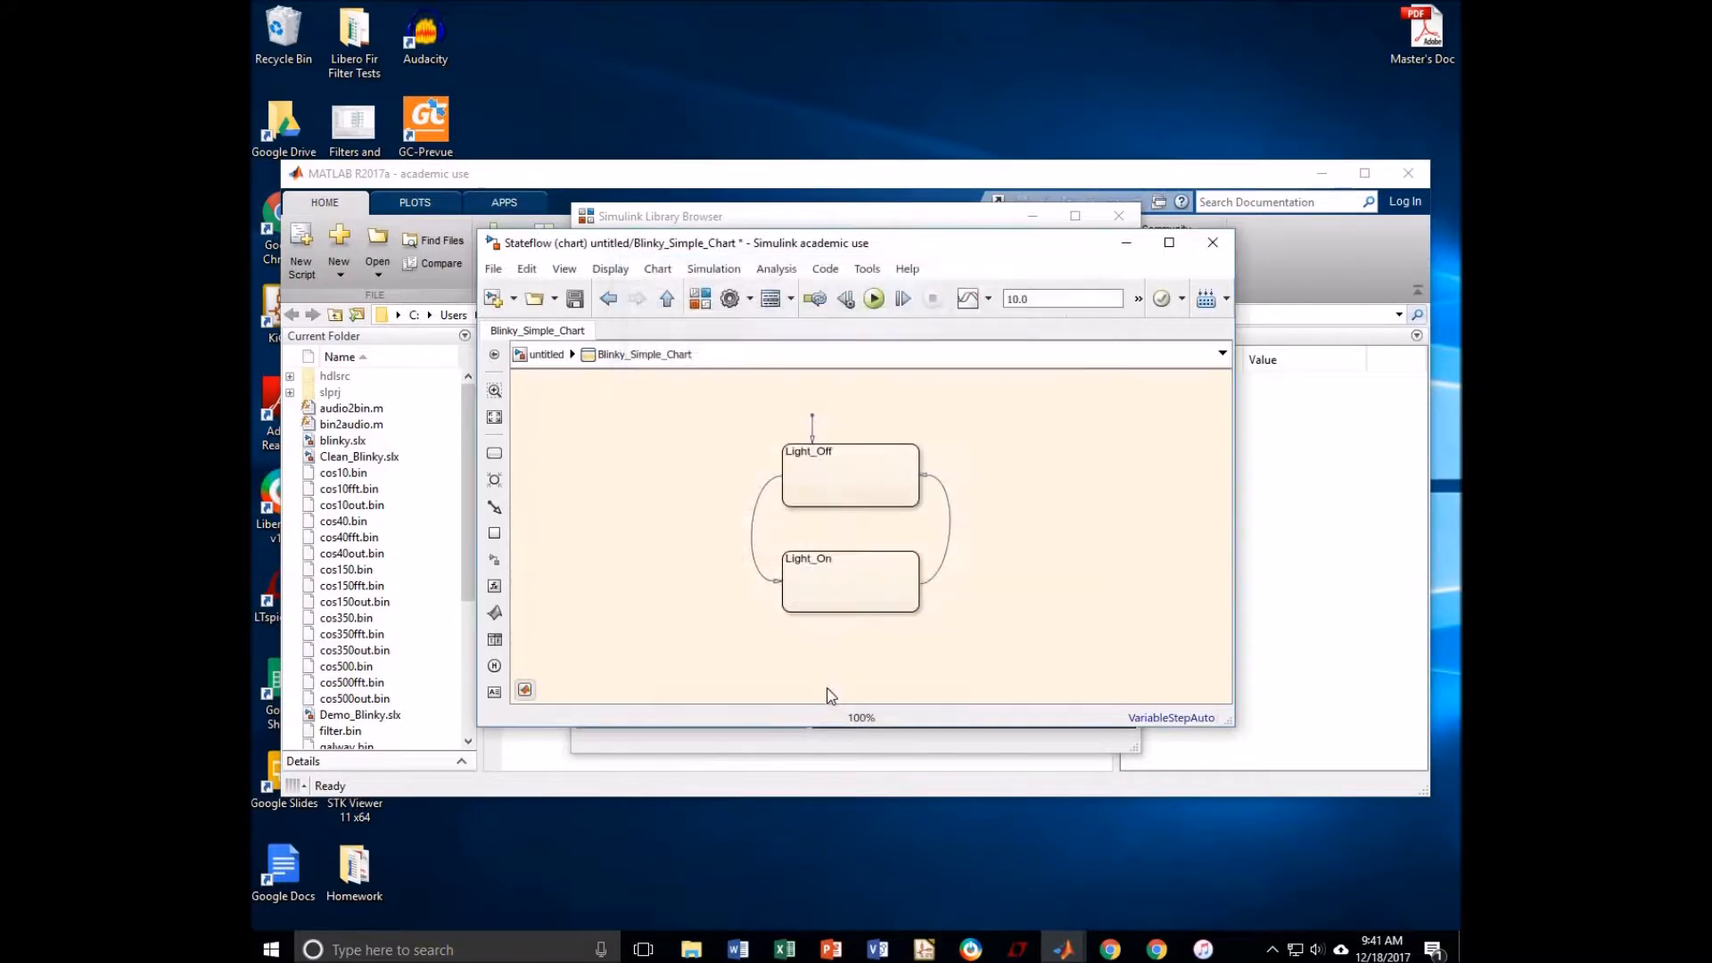
Step: Configure the model's solver as Fixed-step with a fixed-step size of 2*10^-8
click(752, 301)
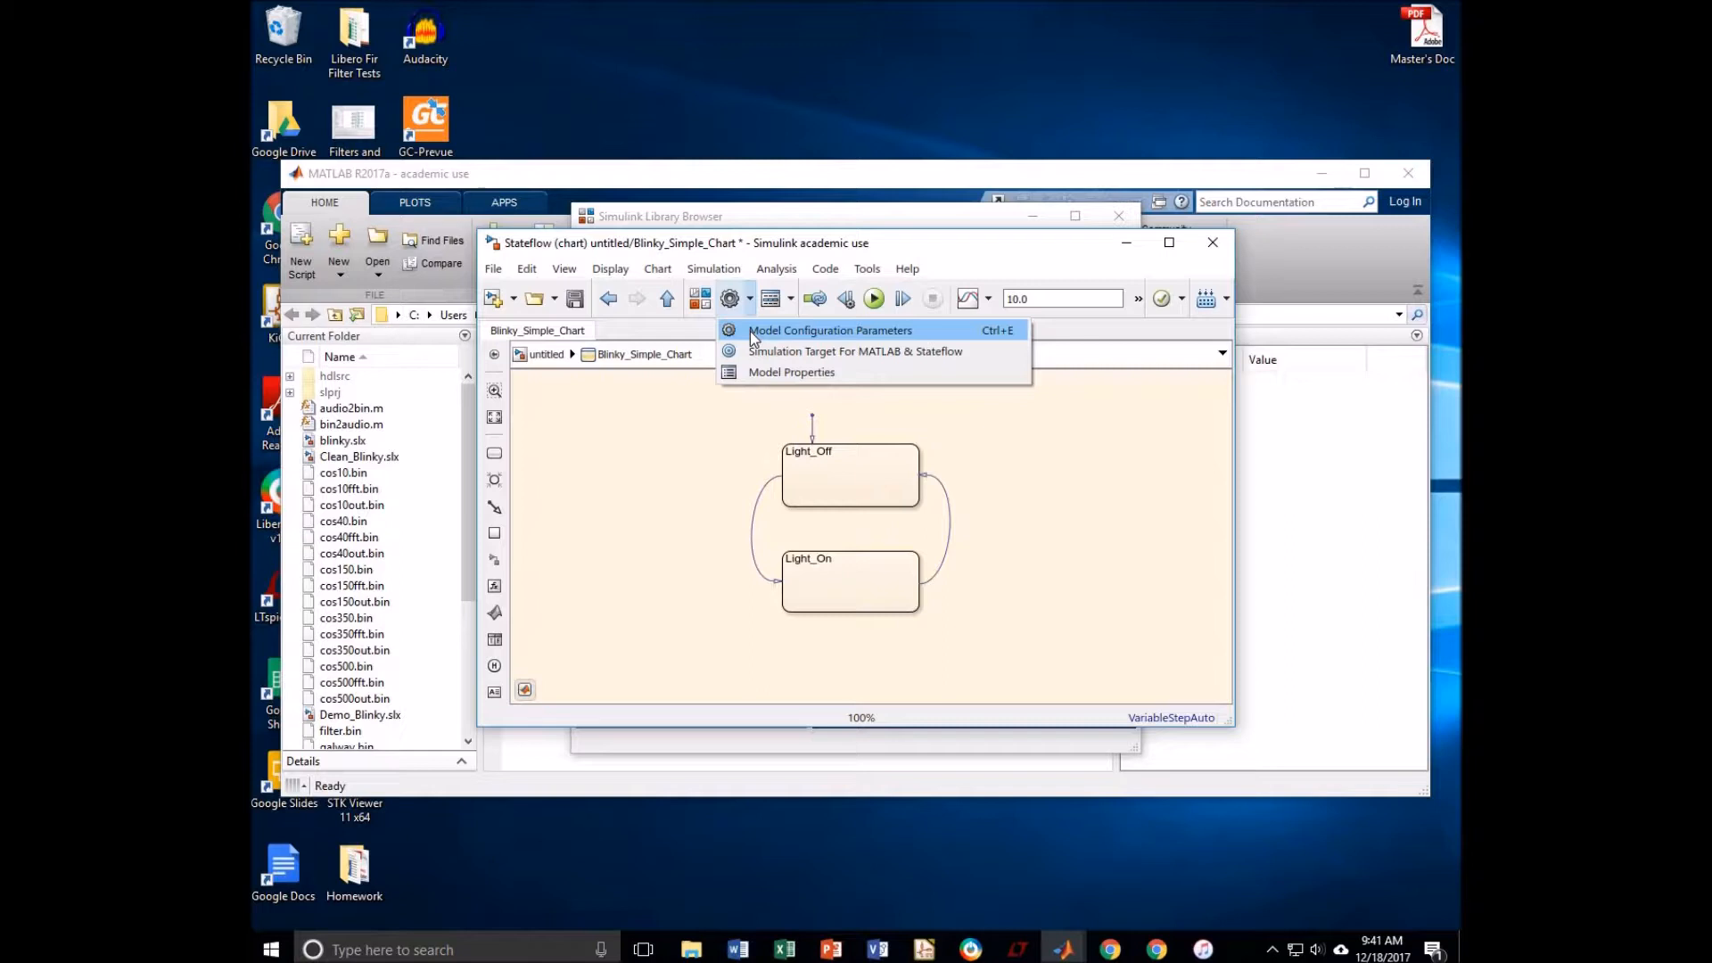
click(751, 330)
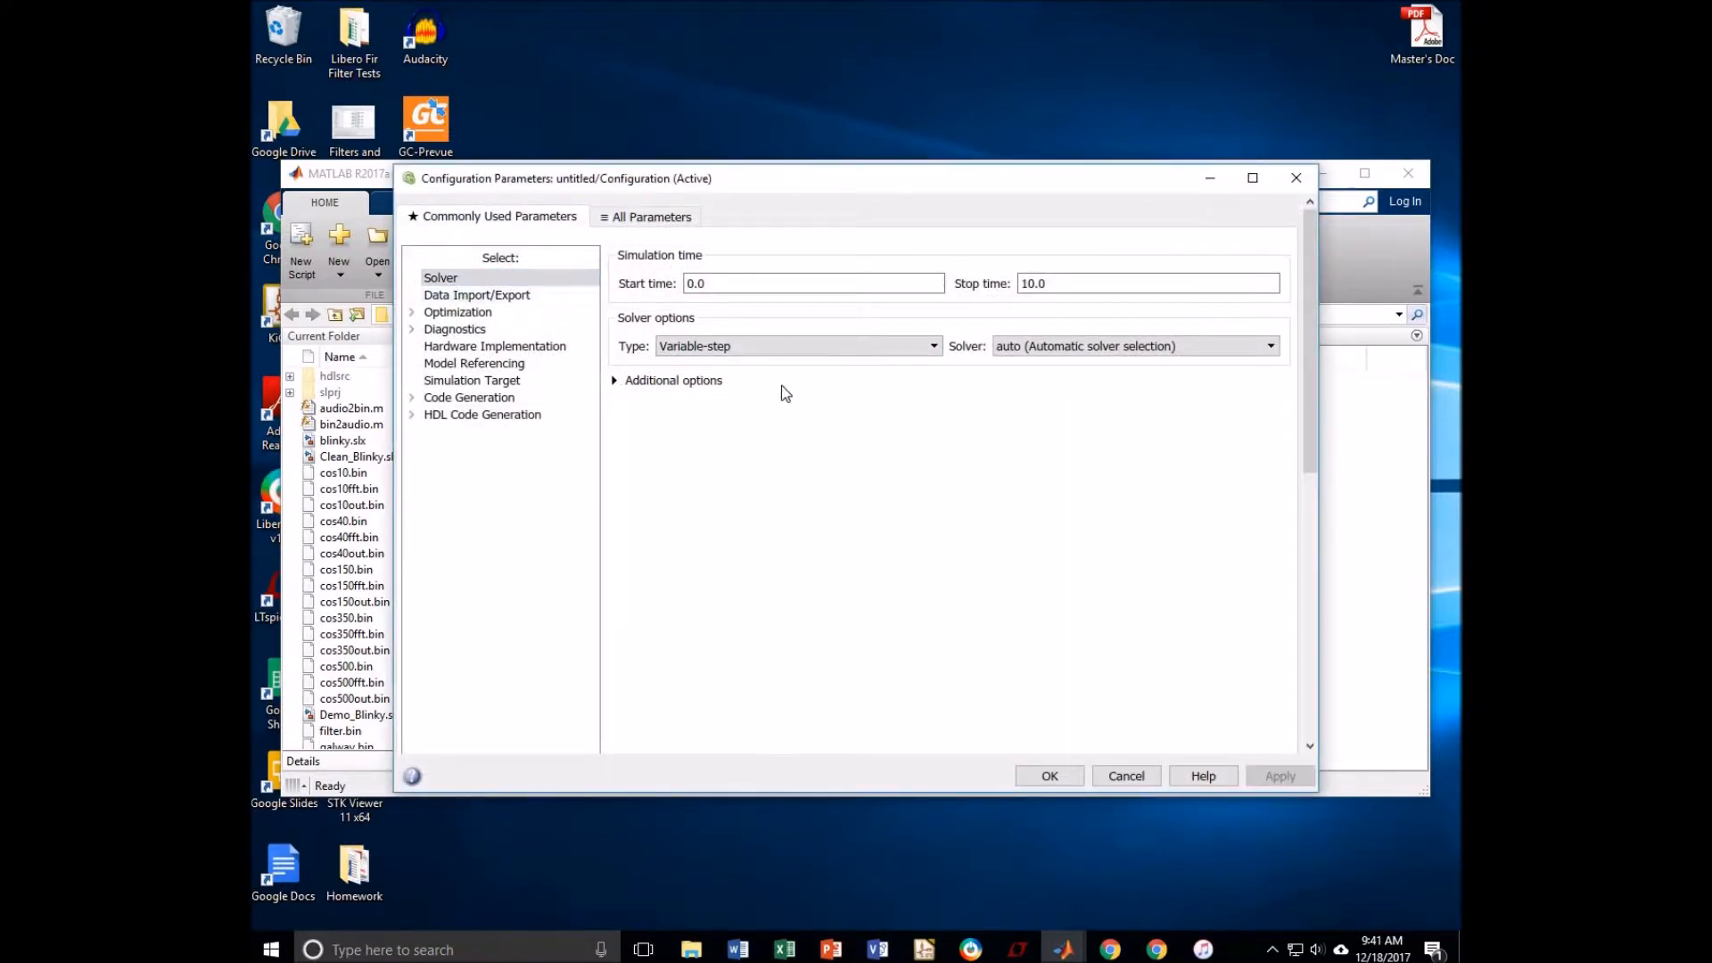
click(763, 349)
click(751, 379)
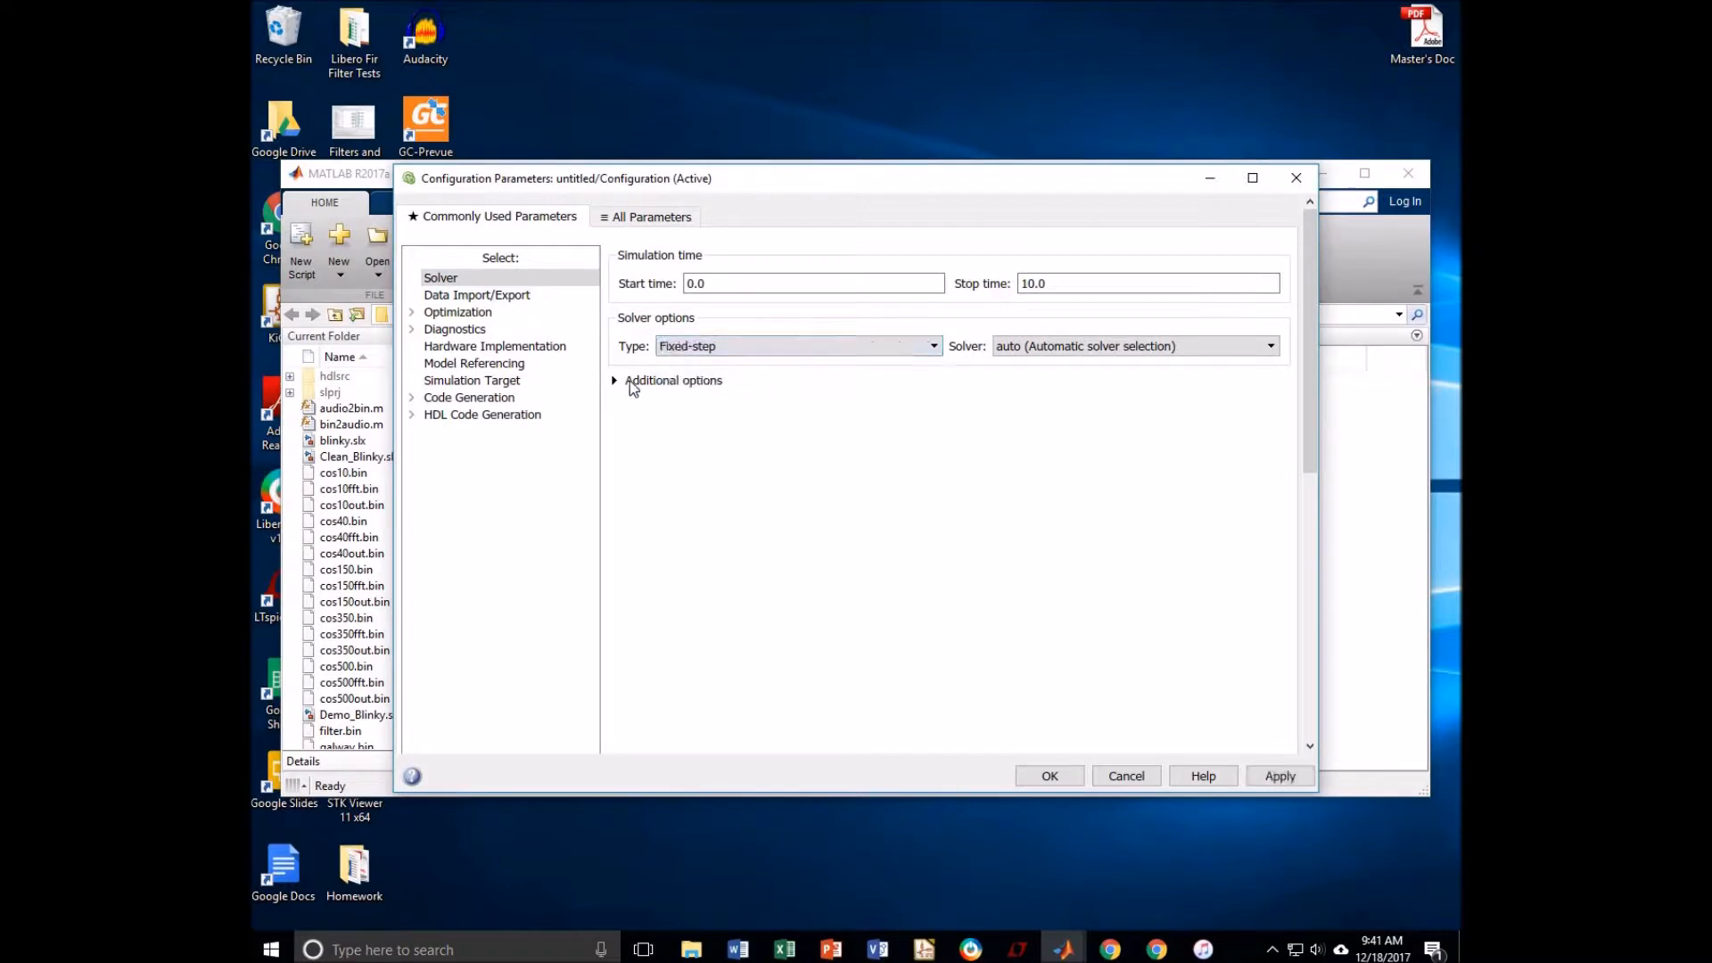
click(615, 381)
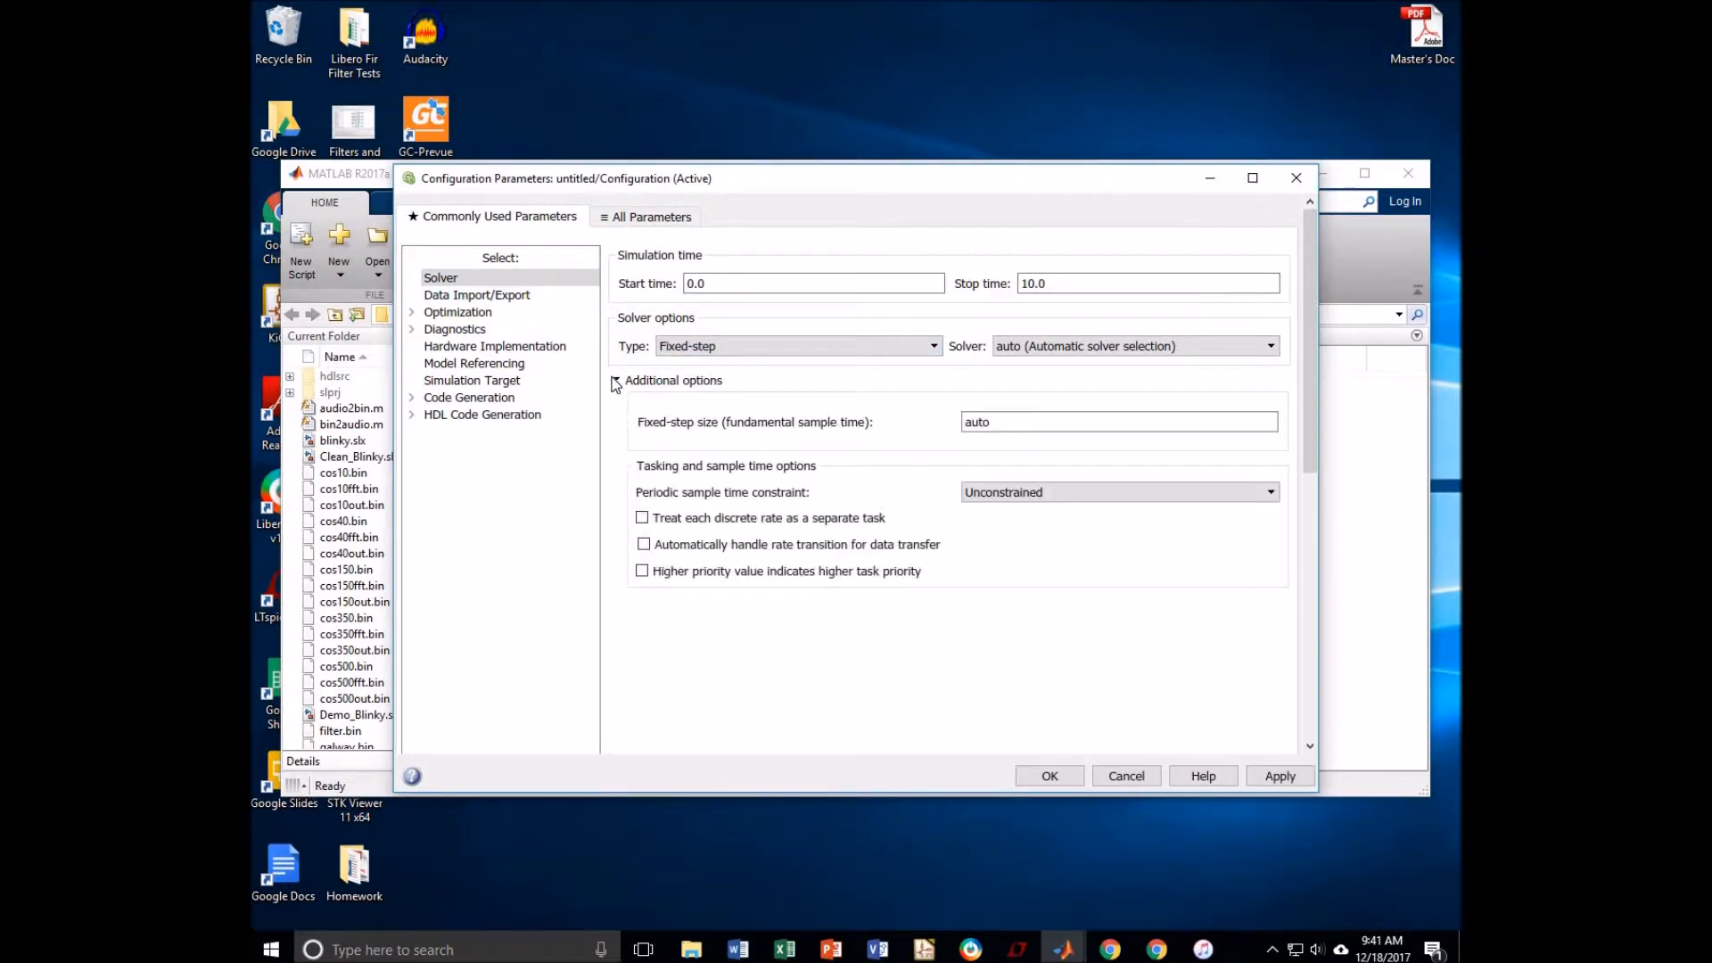
click(1025, 424)
double_click(1006, 424)
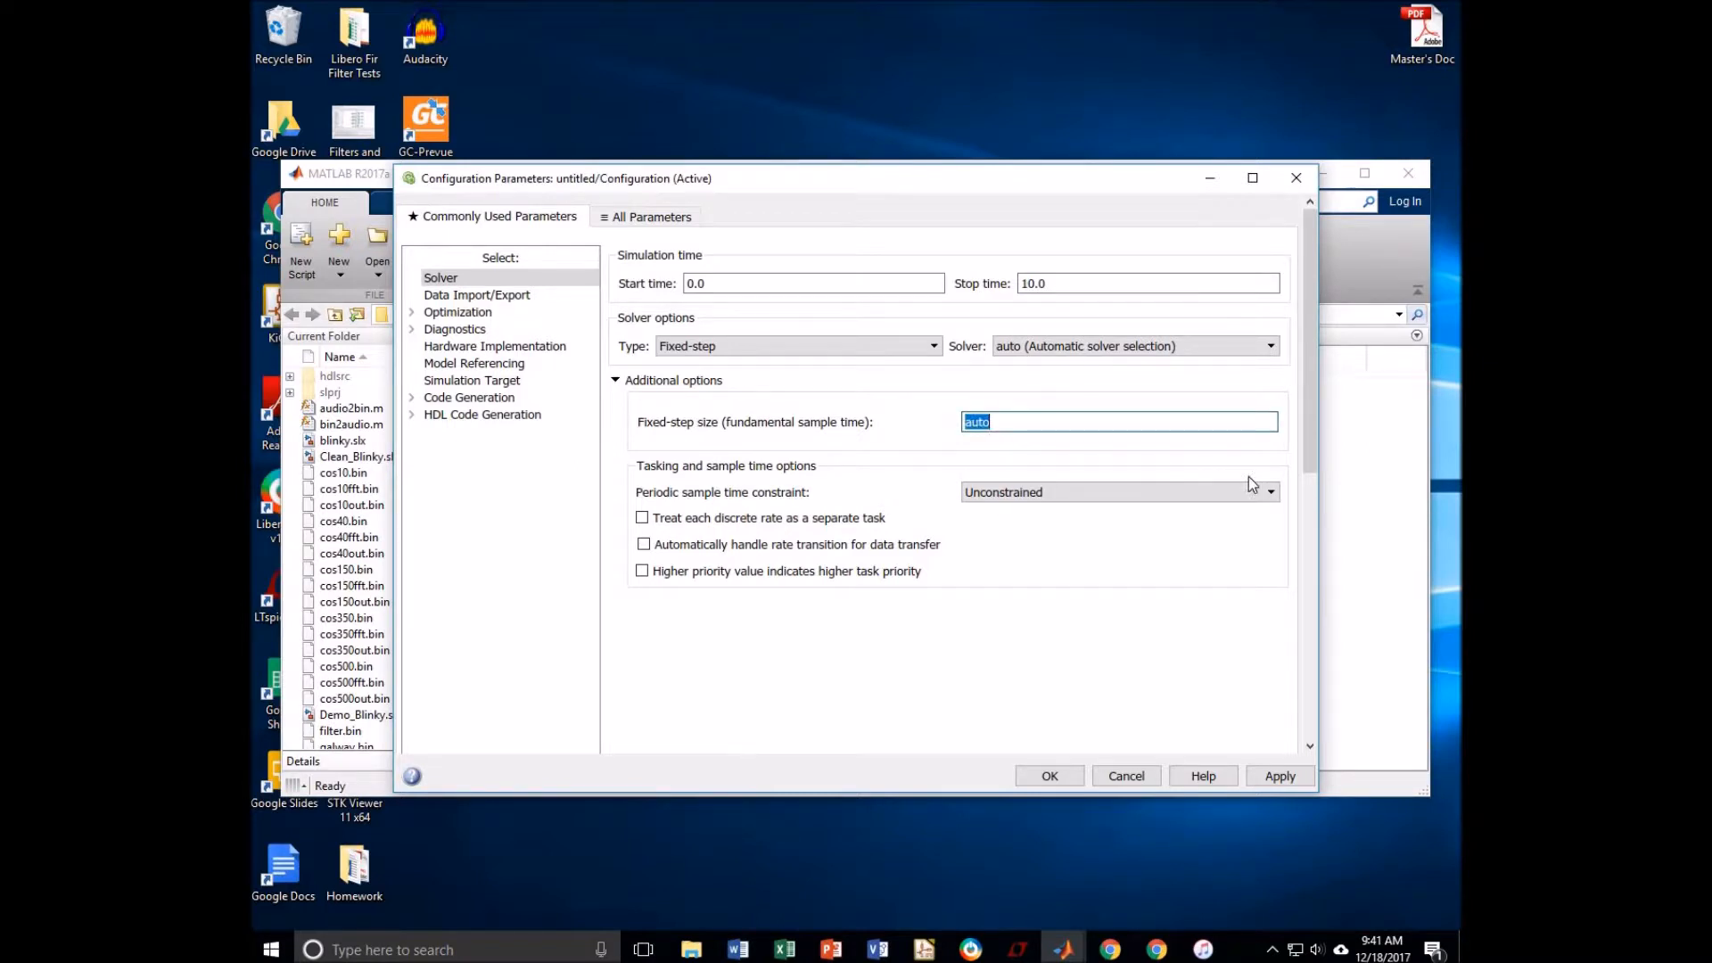
text(2)
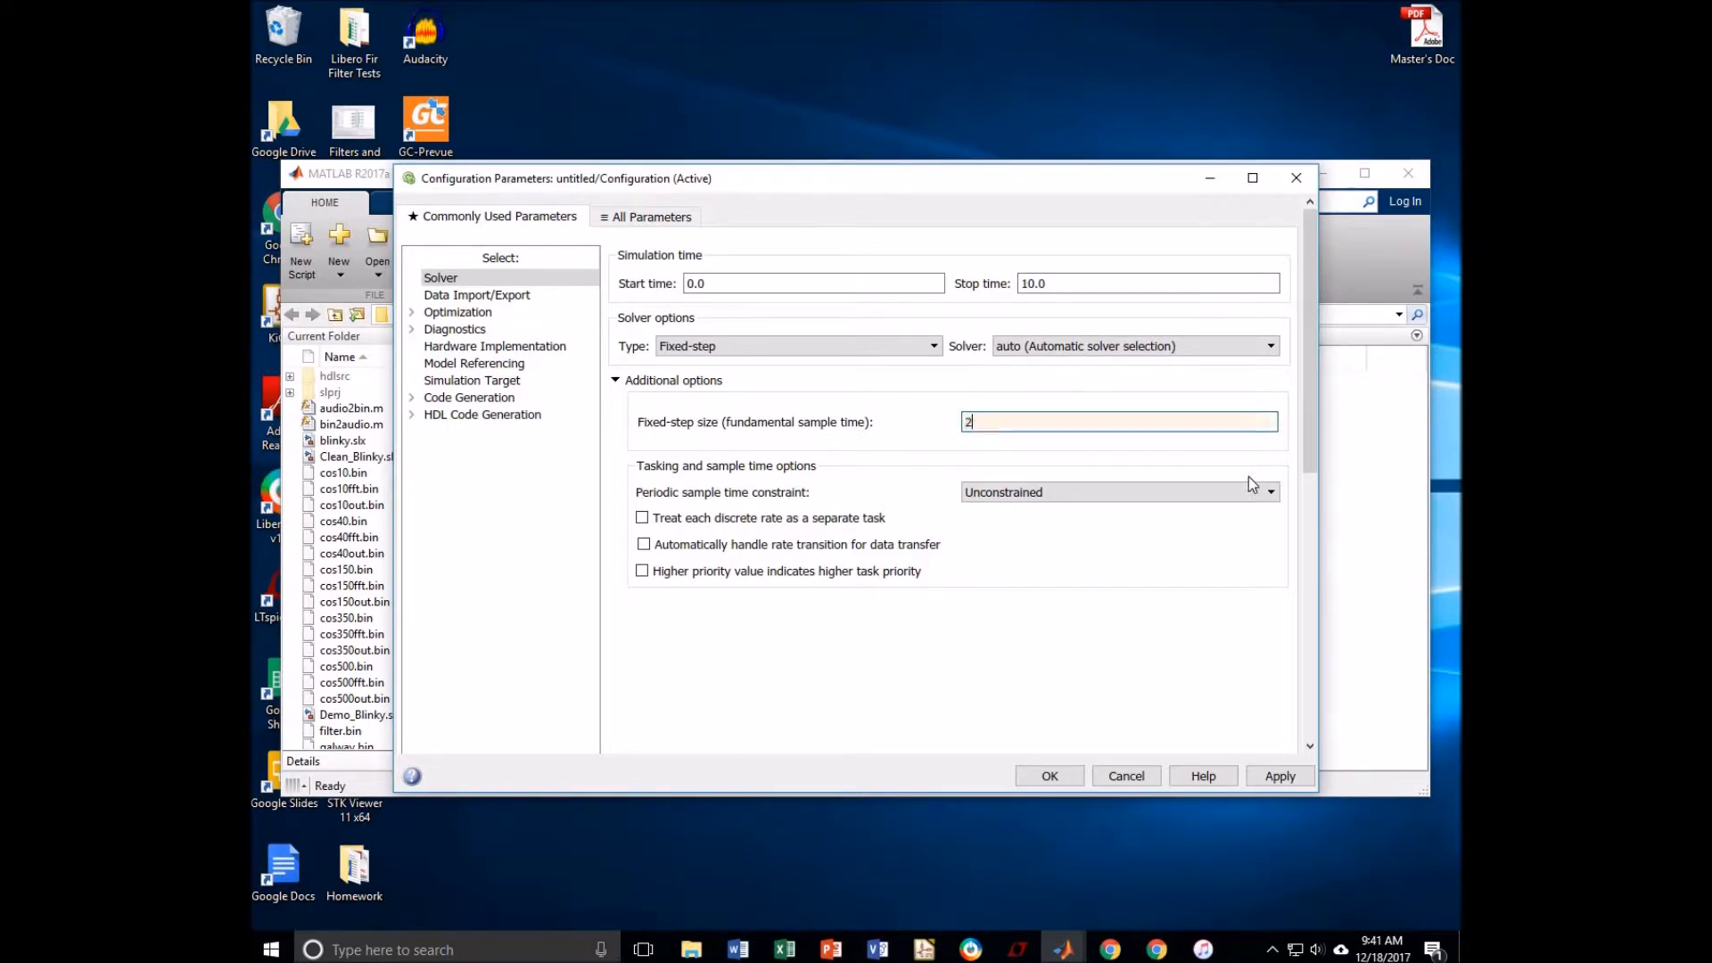
text(*10^-8)
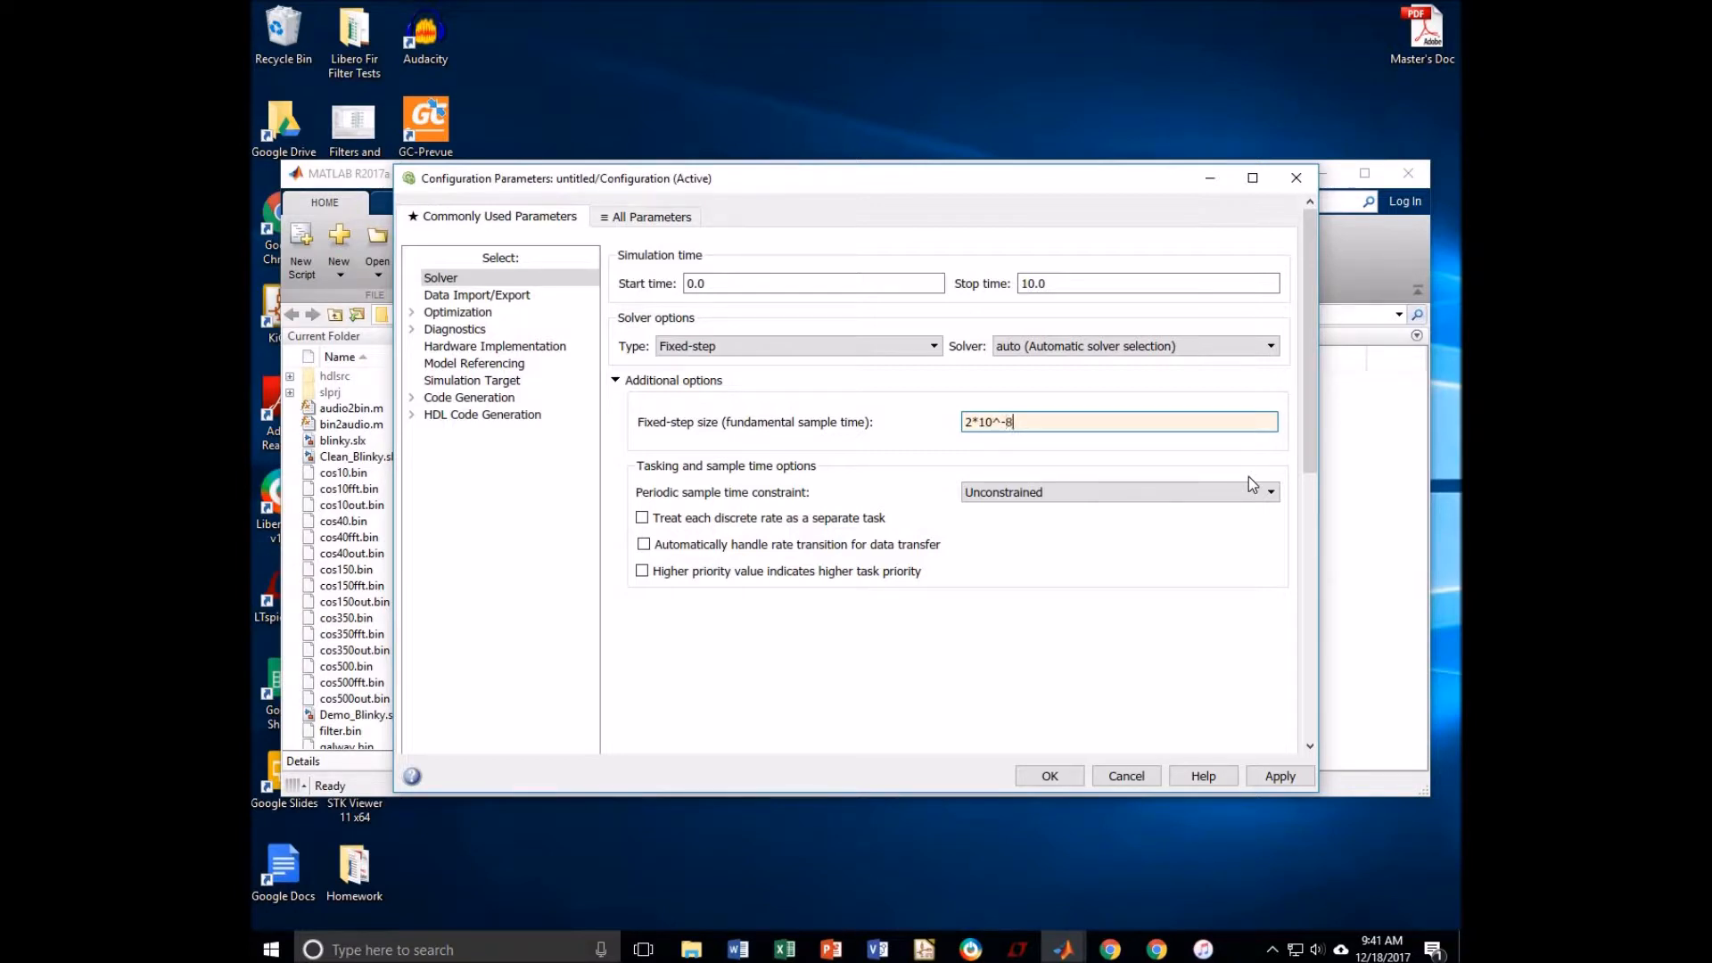
click(1050, 778)
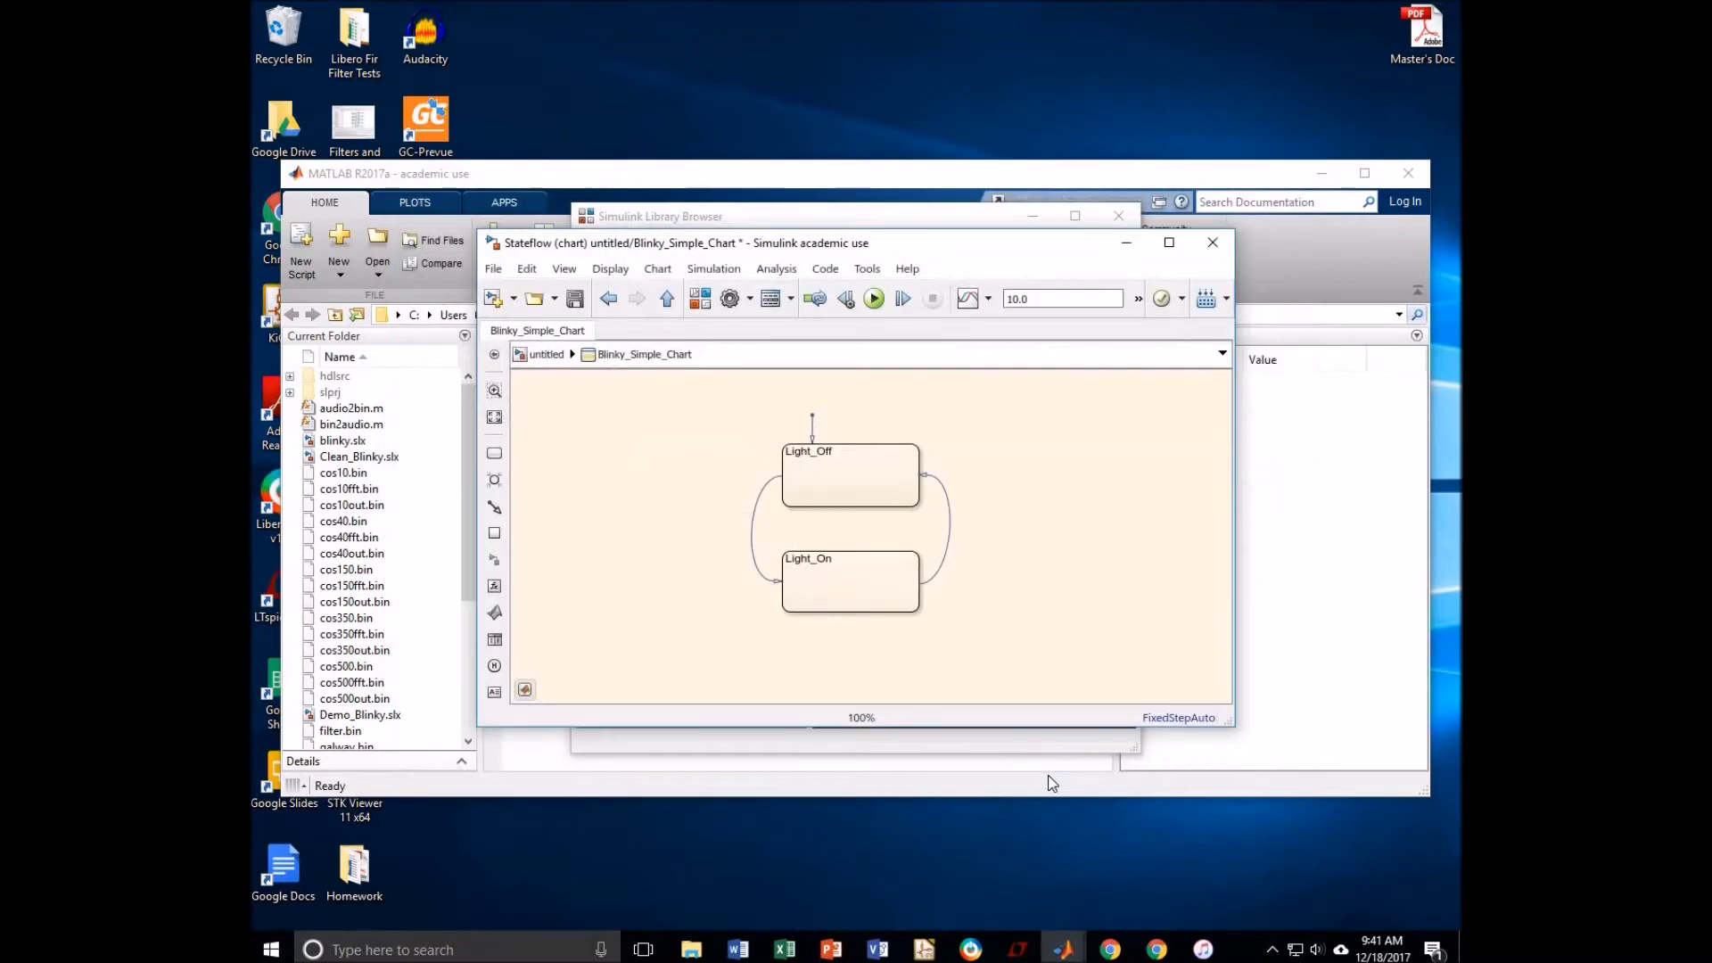
Step: Add the action "entry: light = false;" to the Light_Off state
click(842, 459)
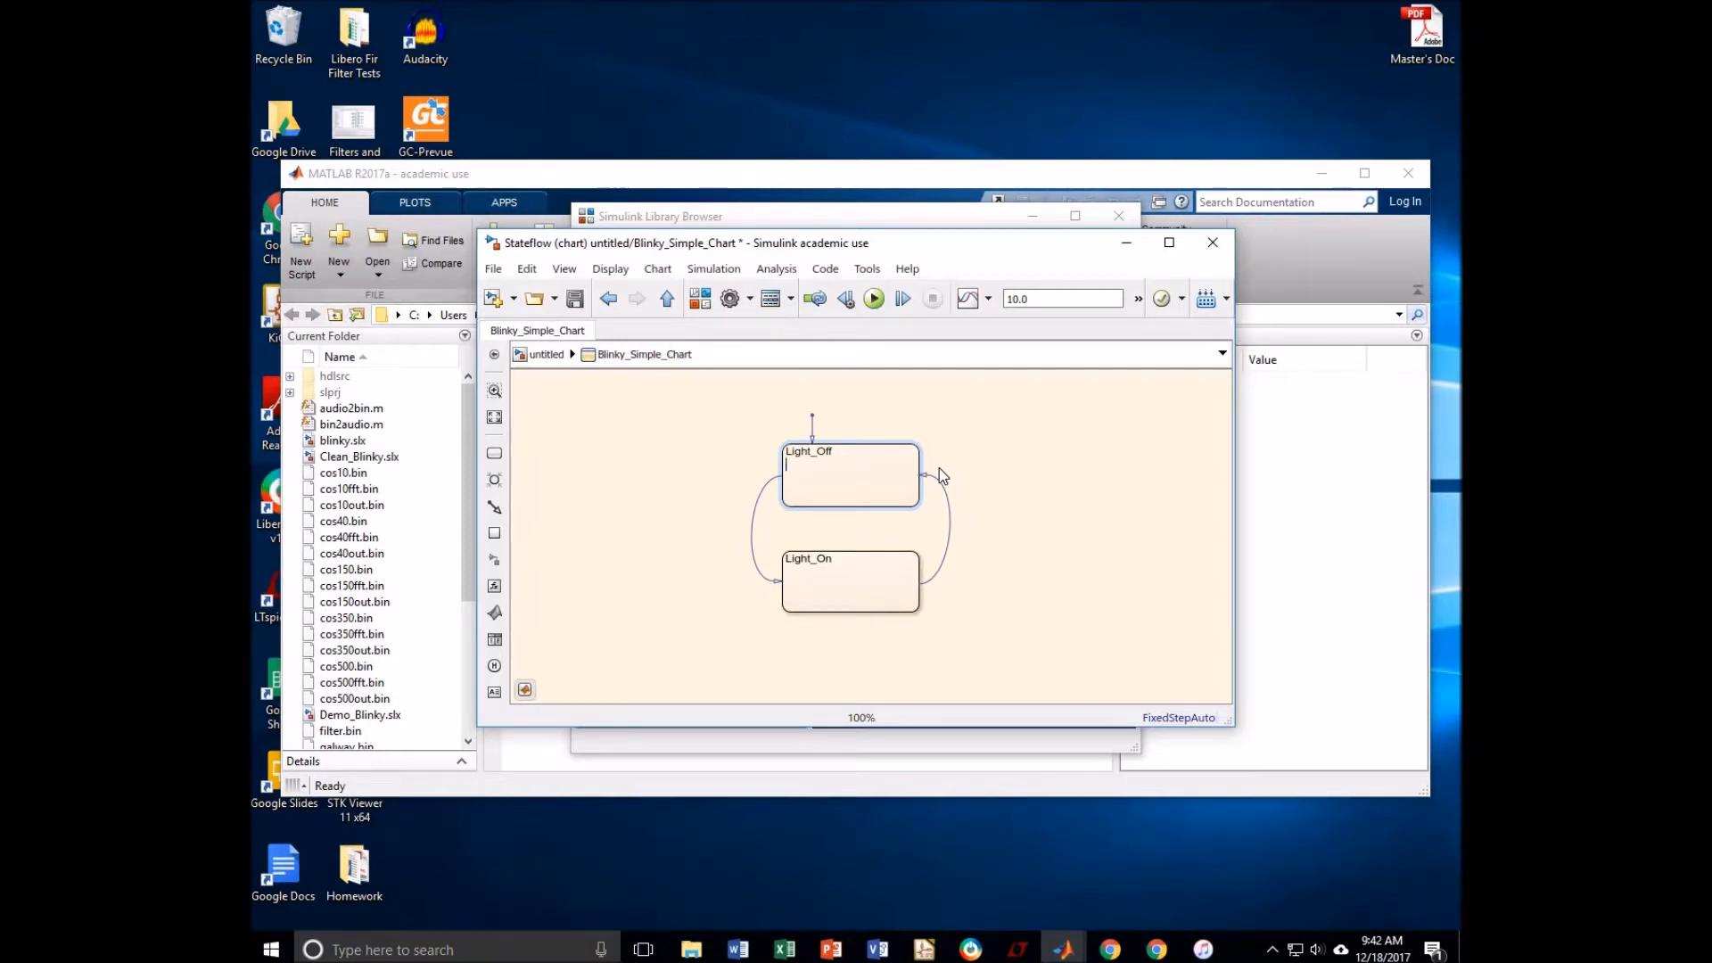
text(entry:)
text(light = false;)
Step: Add the action "entry: light = true;" to the Light_On state
click(862, 581)
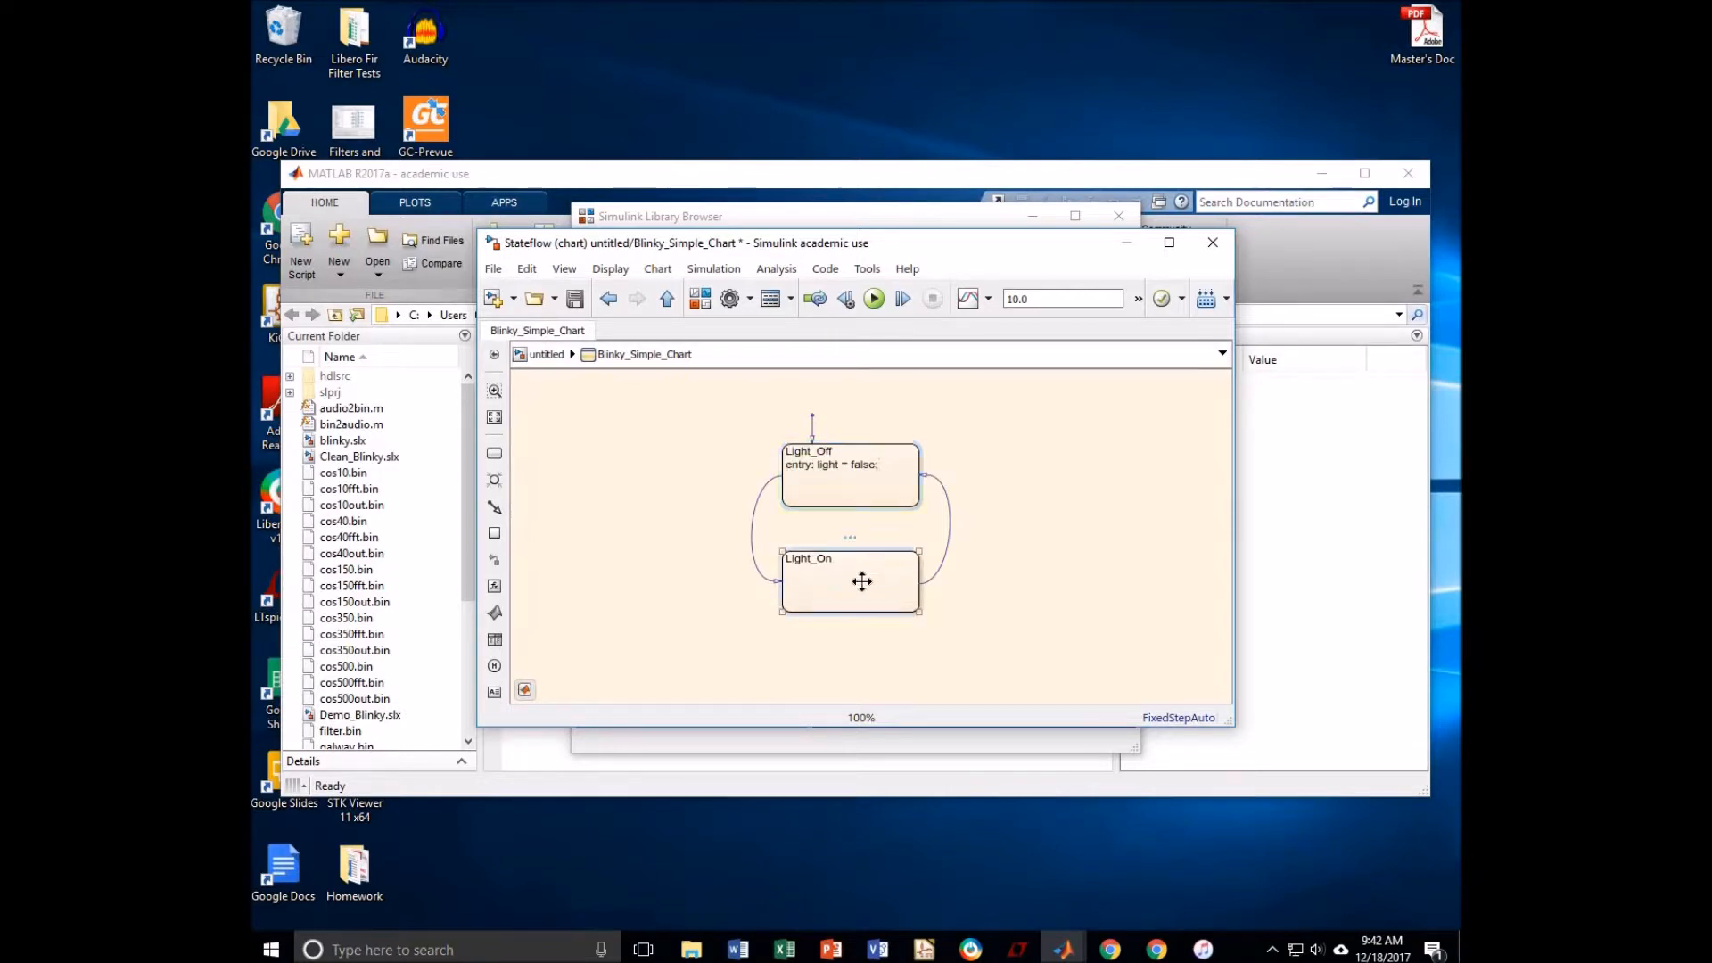
click(831, 560)
key(Return)
text(entry: light = true;)
click(1059, 610)
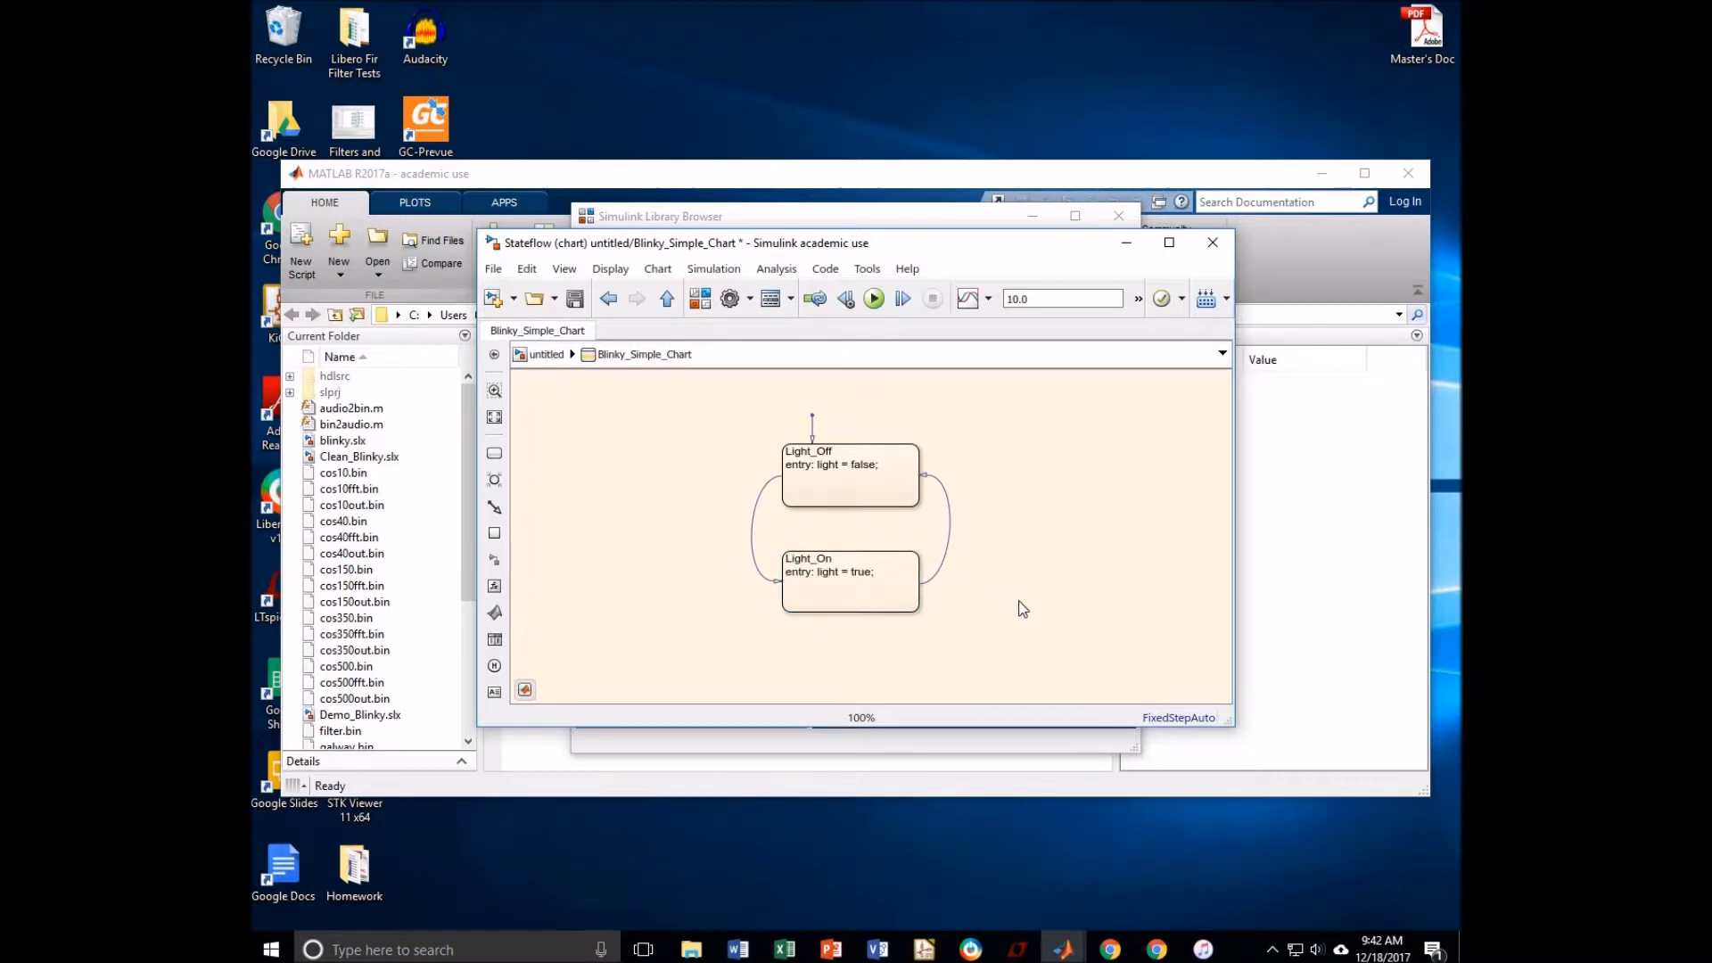
Step: Label the Light_Off to Light_On transition "after(25000000,tick)" and move the label outside the loop, beside its curve
click(830, 485)
click(868, 592)
click(767, 522)
click(752, 528)
click(770, 522)
text(after(2)
text(5000000)
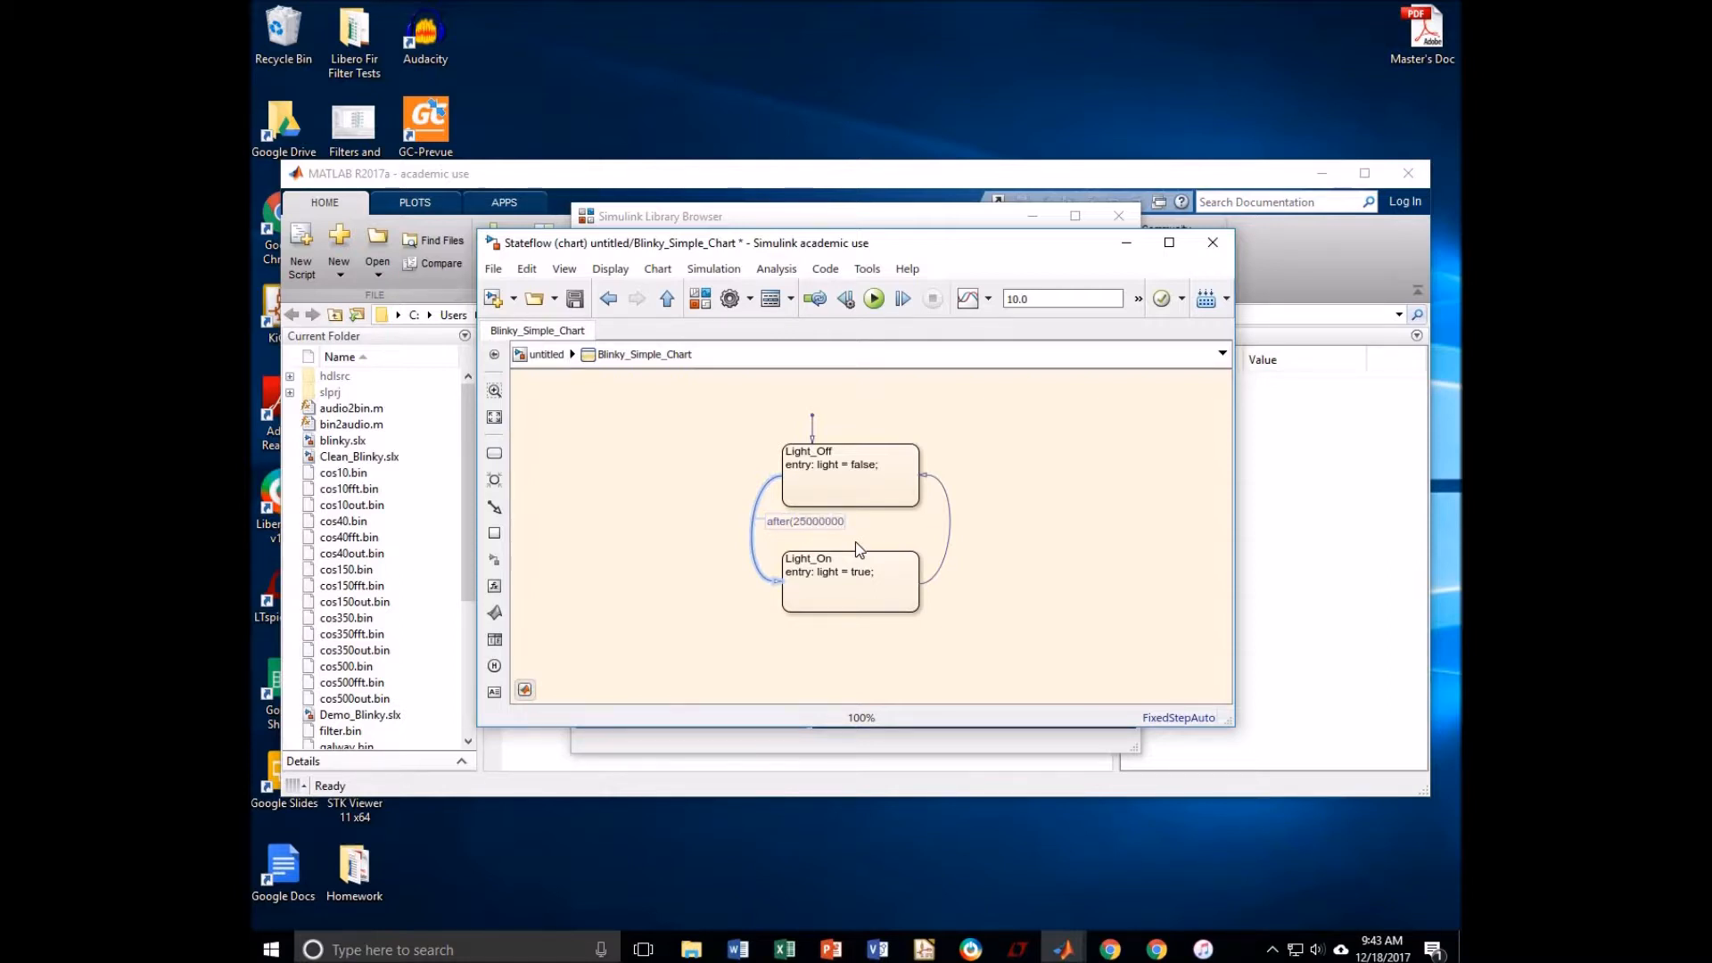
text(,tick))
click(1088, 539)
mouse_move(825, 521)
mouse_down()
mouse_move(664, 521)
mouse_move(690, 532)
mouse_up()
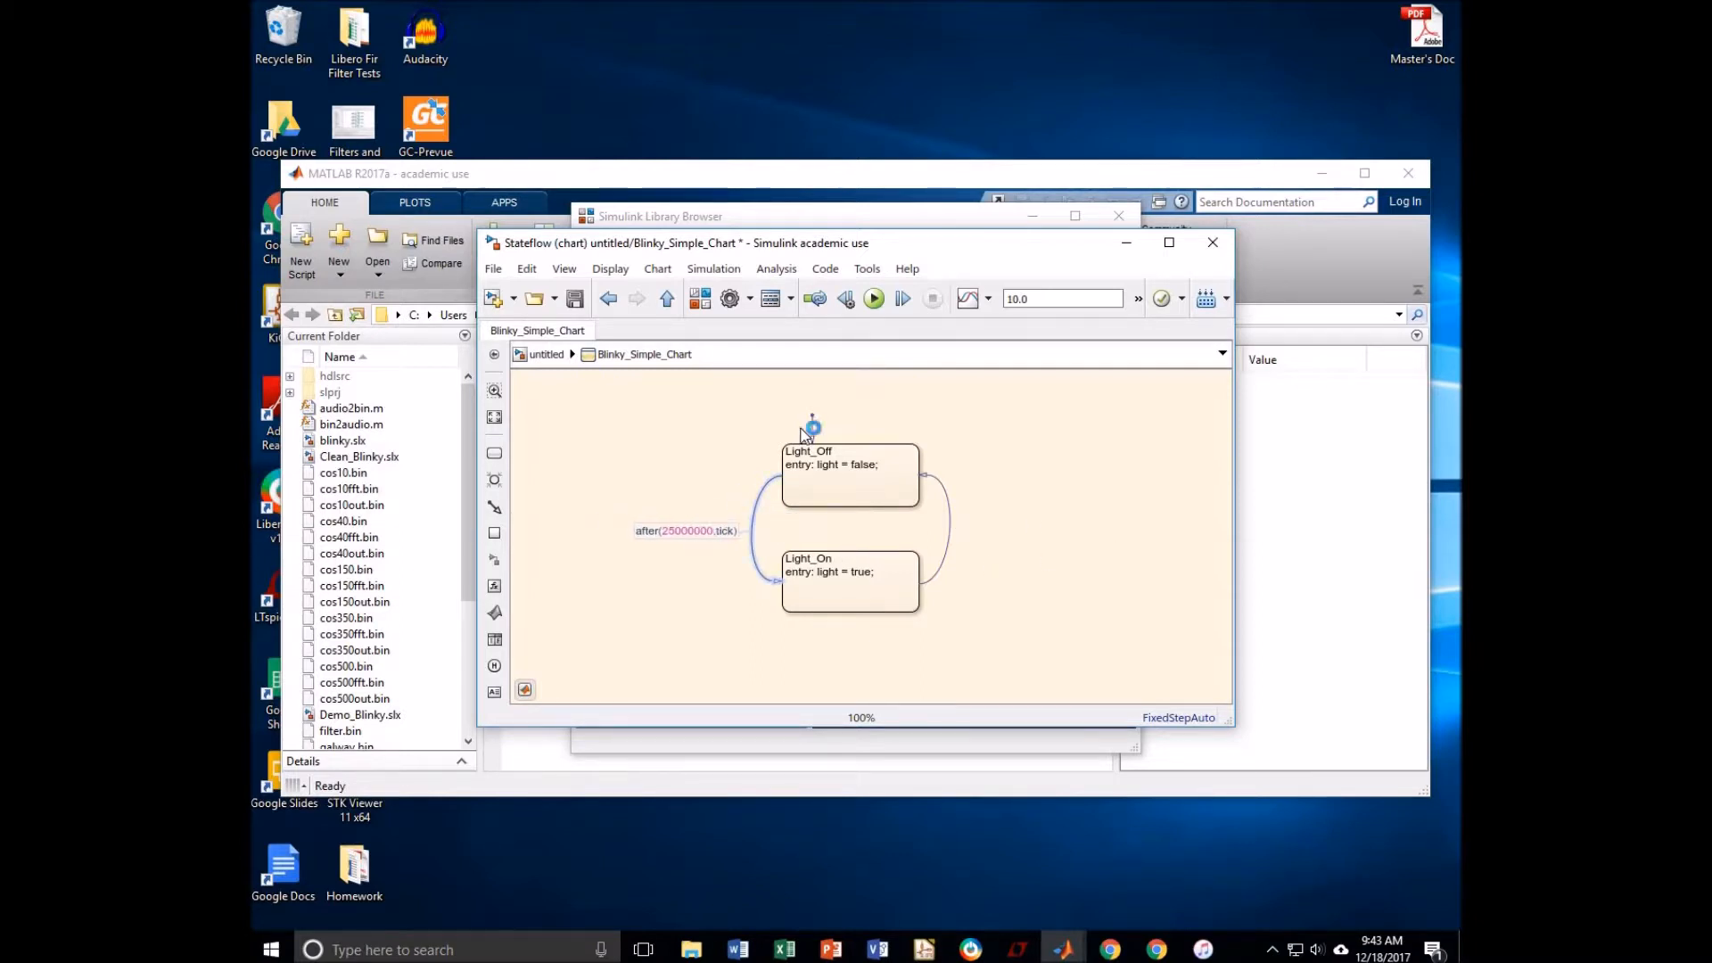
click(832, 468)
click(853, 608)
click(669, 554)
click(814, 478)
click(827, 599)
Step: Label the return transition from Light_On to Light_Off "after(25000000,tick)"
click(950, 522)
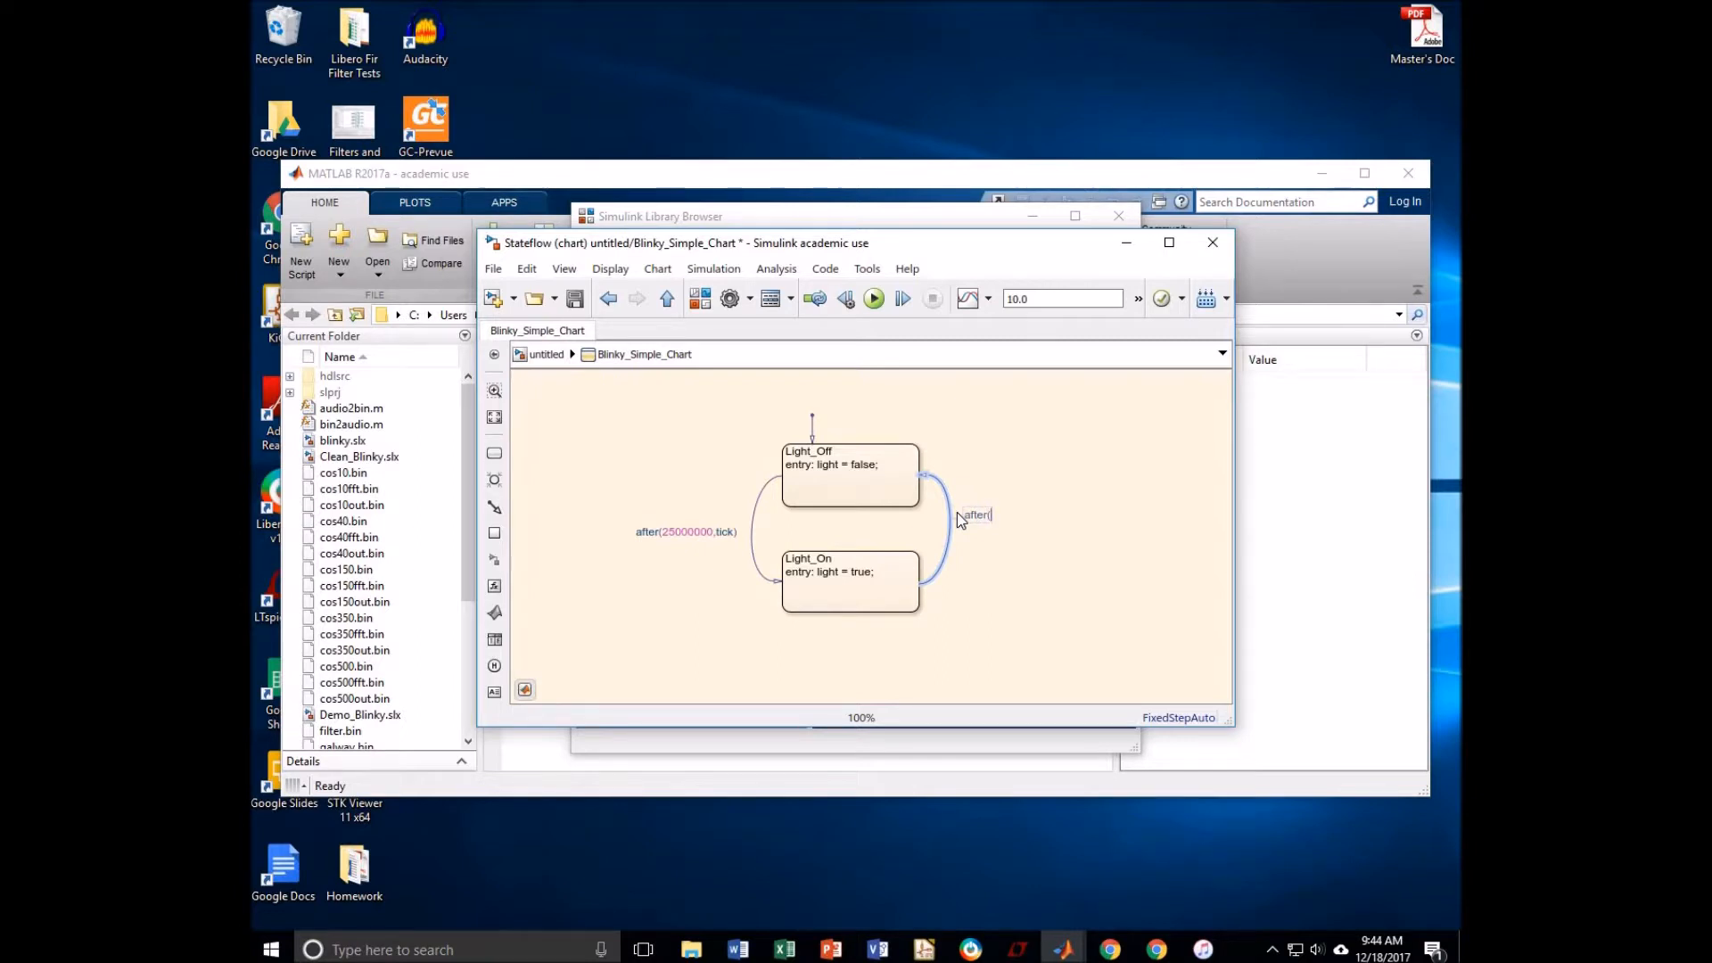
text(after(25000000,tick))
click(1011, 568)
Step: Run the model's simulation
click(875, 299)
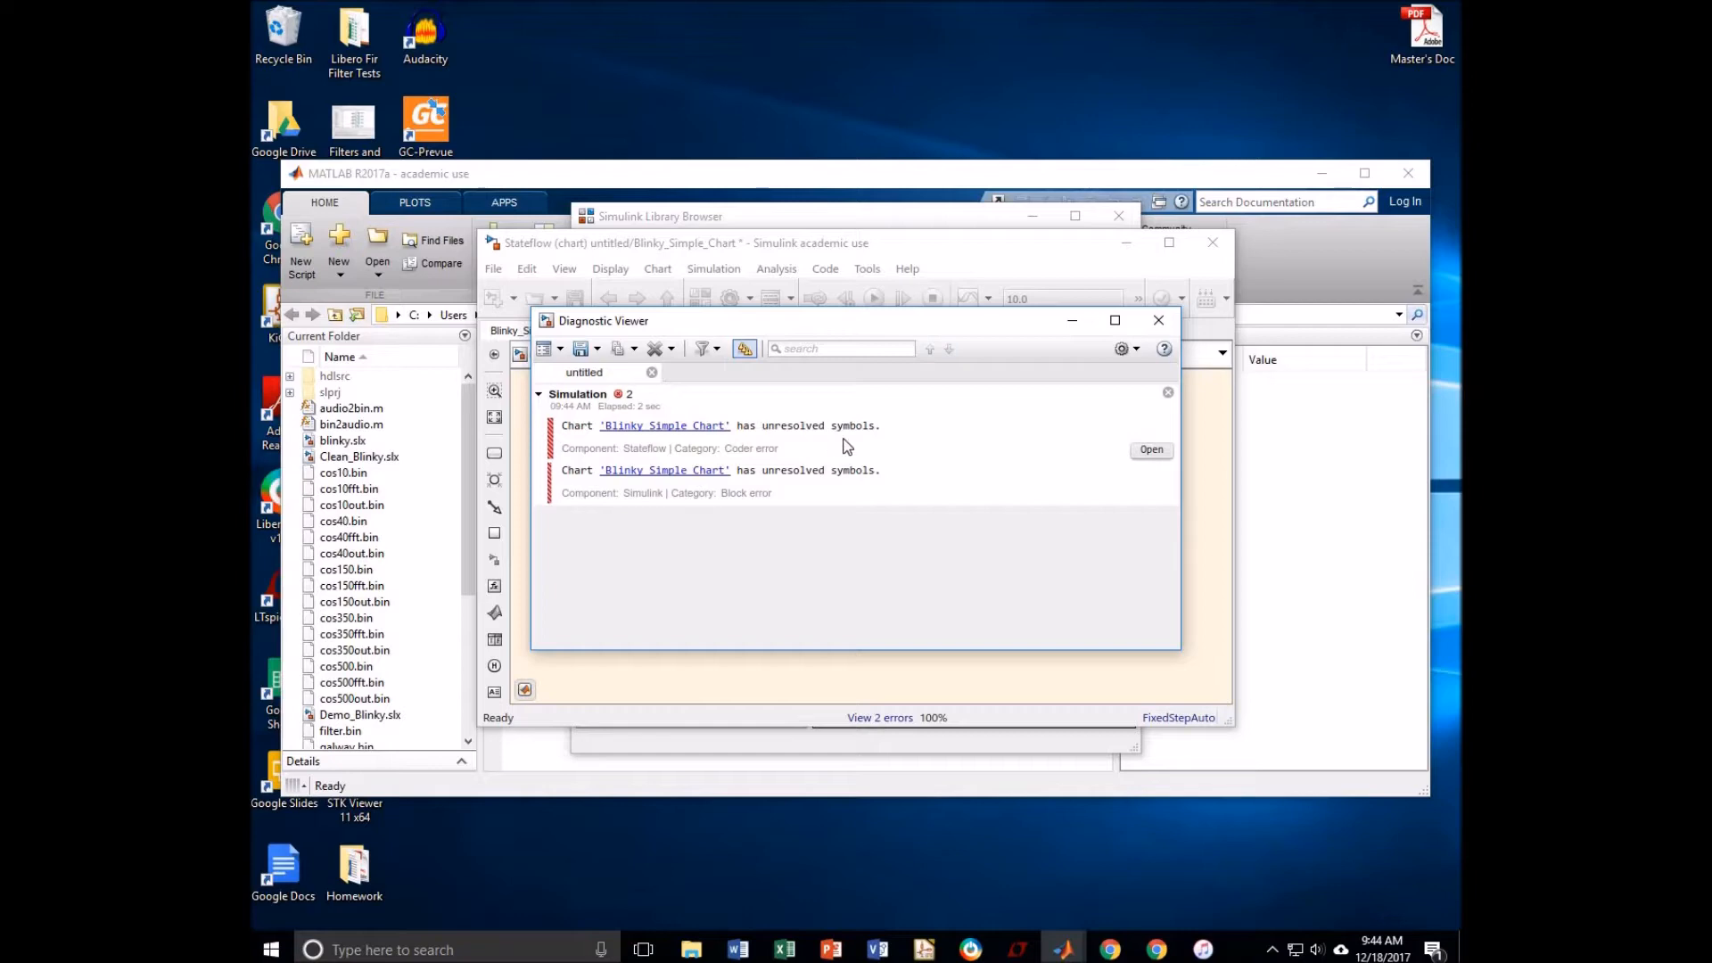
Step: Create the unresolved symbol light as Output data in Blinky_Simple_Chart through the Symbol Wizard and dismiss the diagnostics
click(1063, 951)
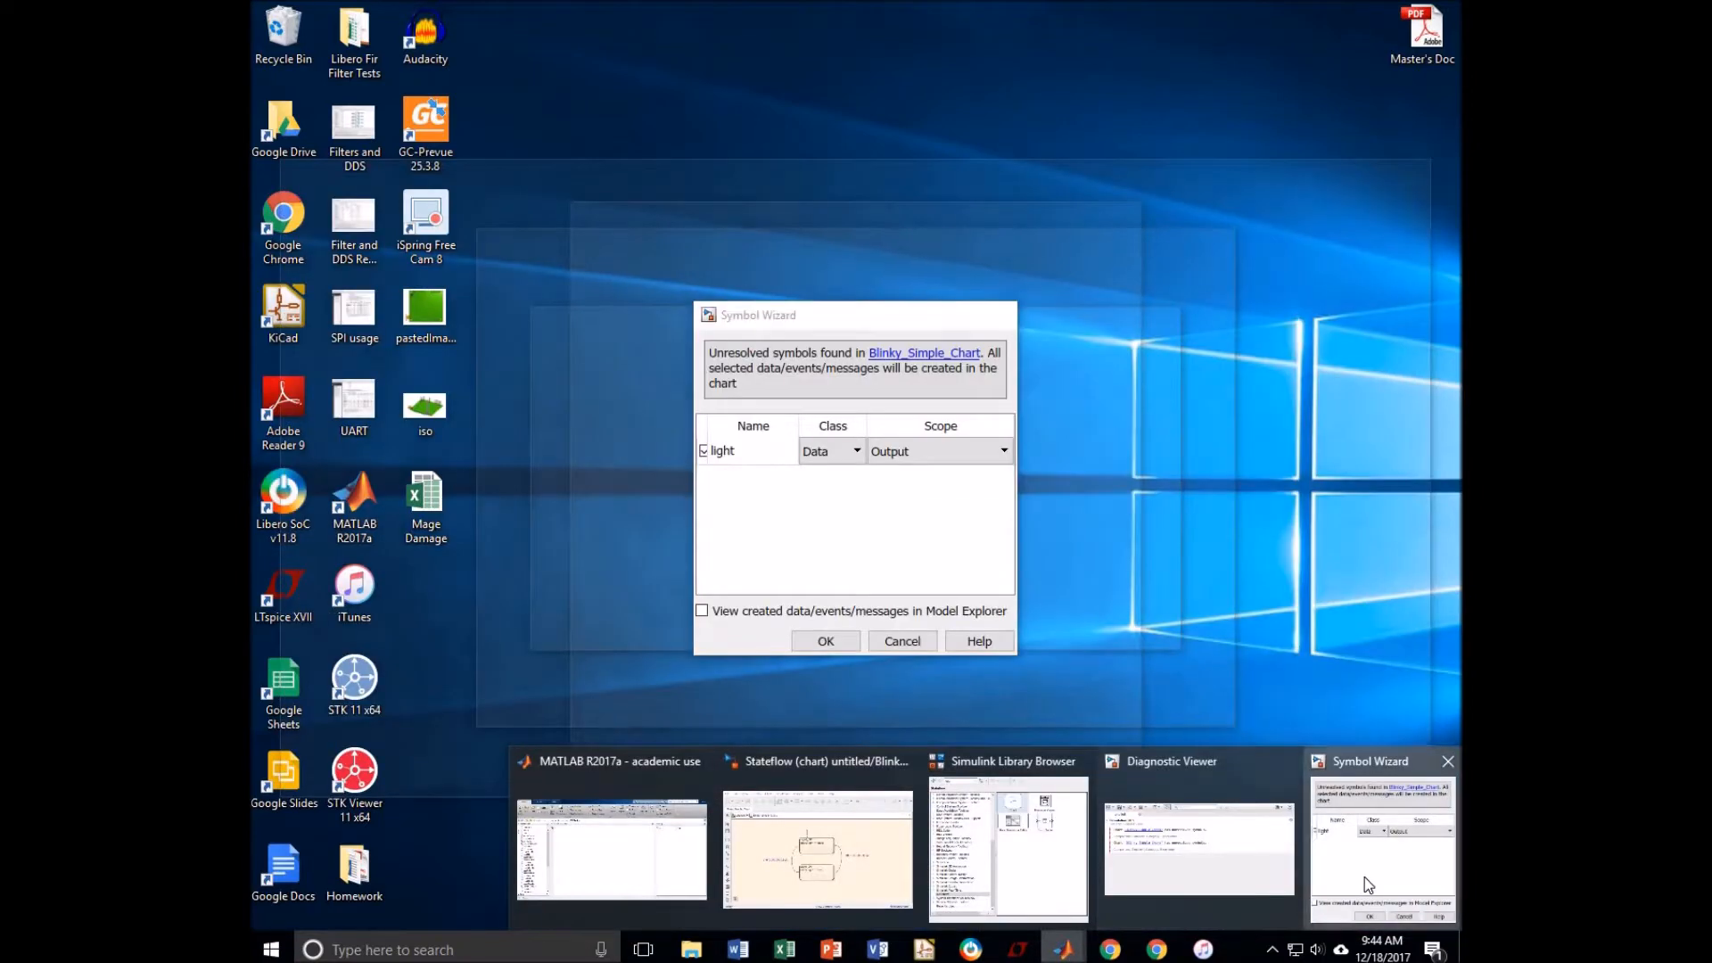
click(1364, 875)
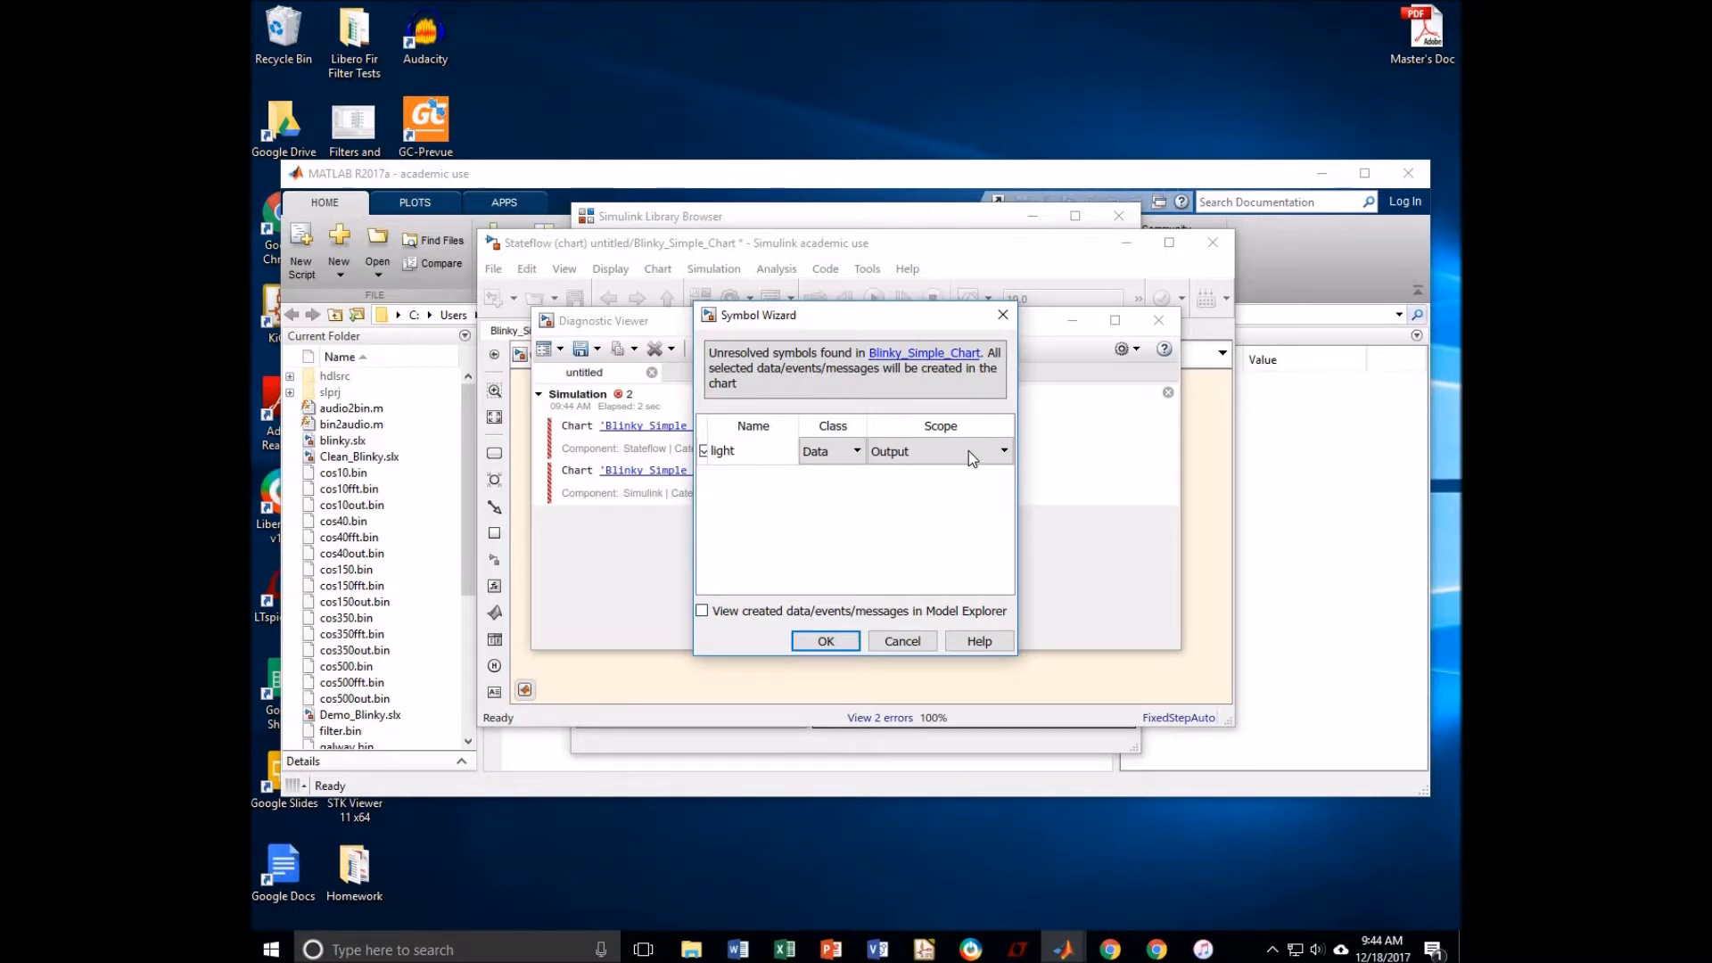
click(826, 641)
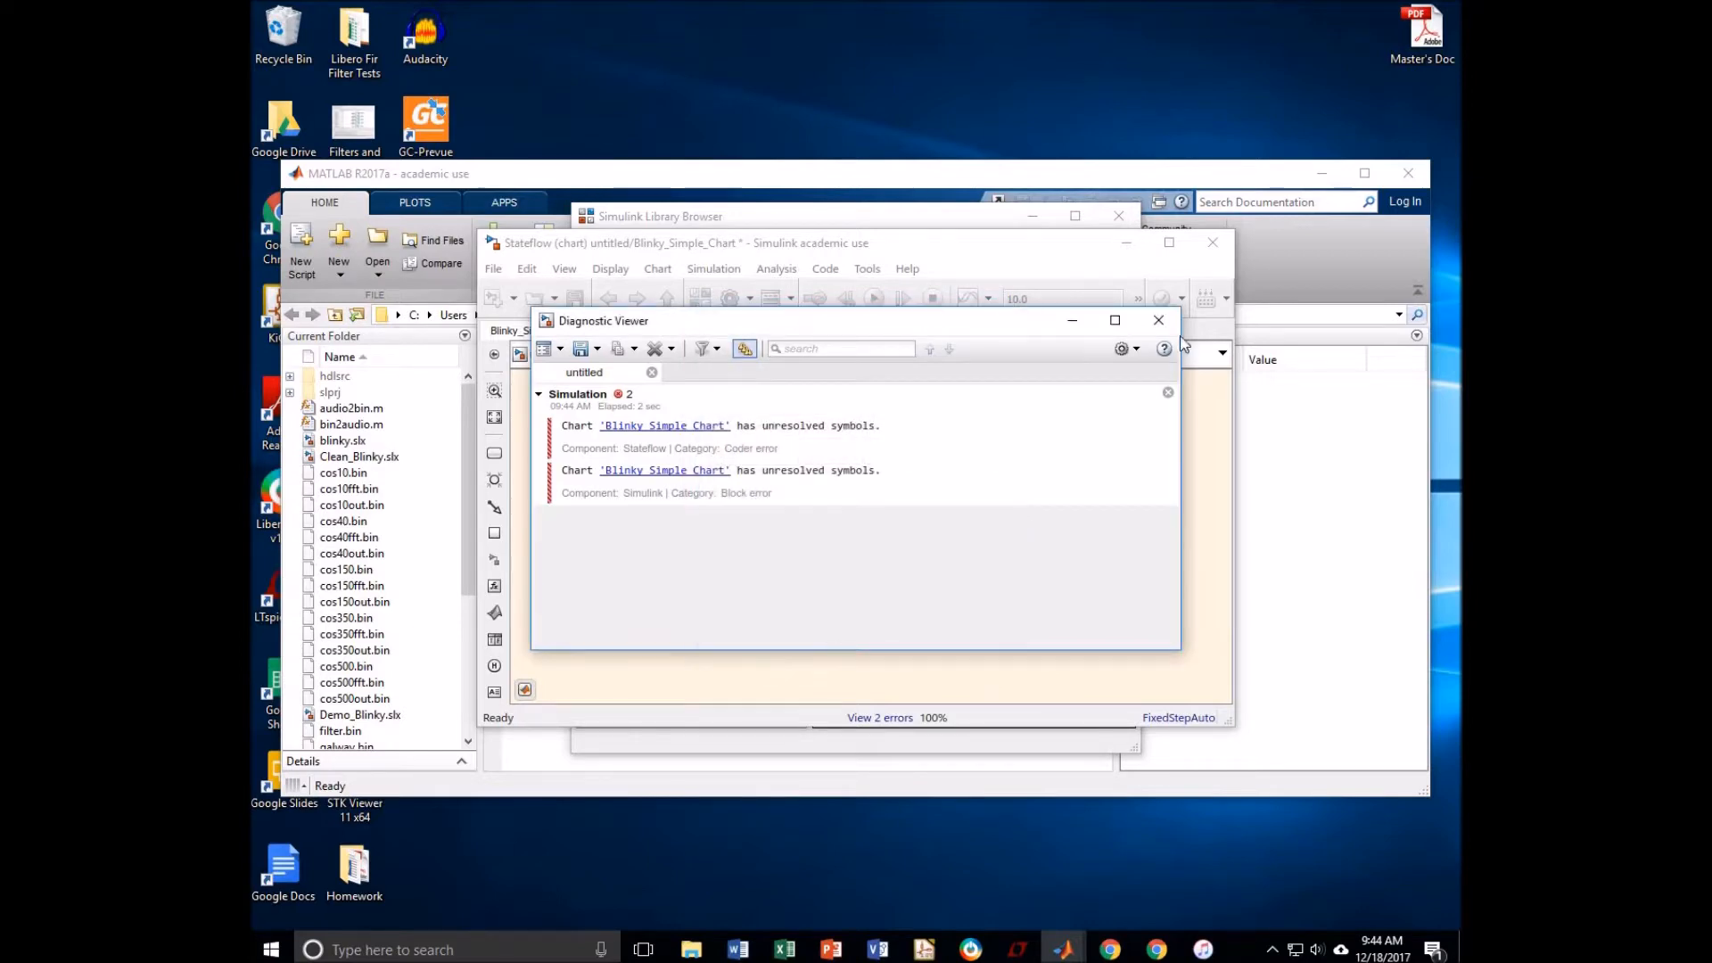
click(1158, 320)
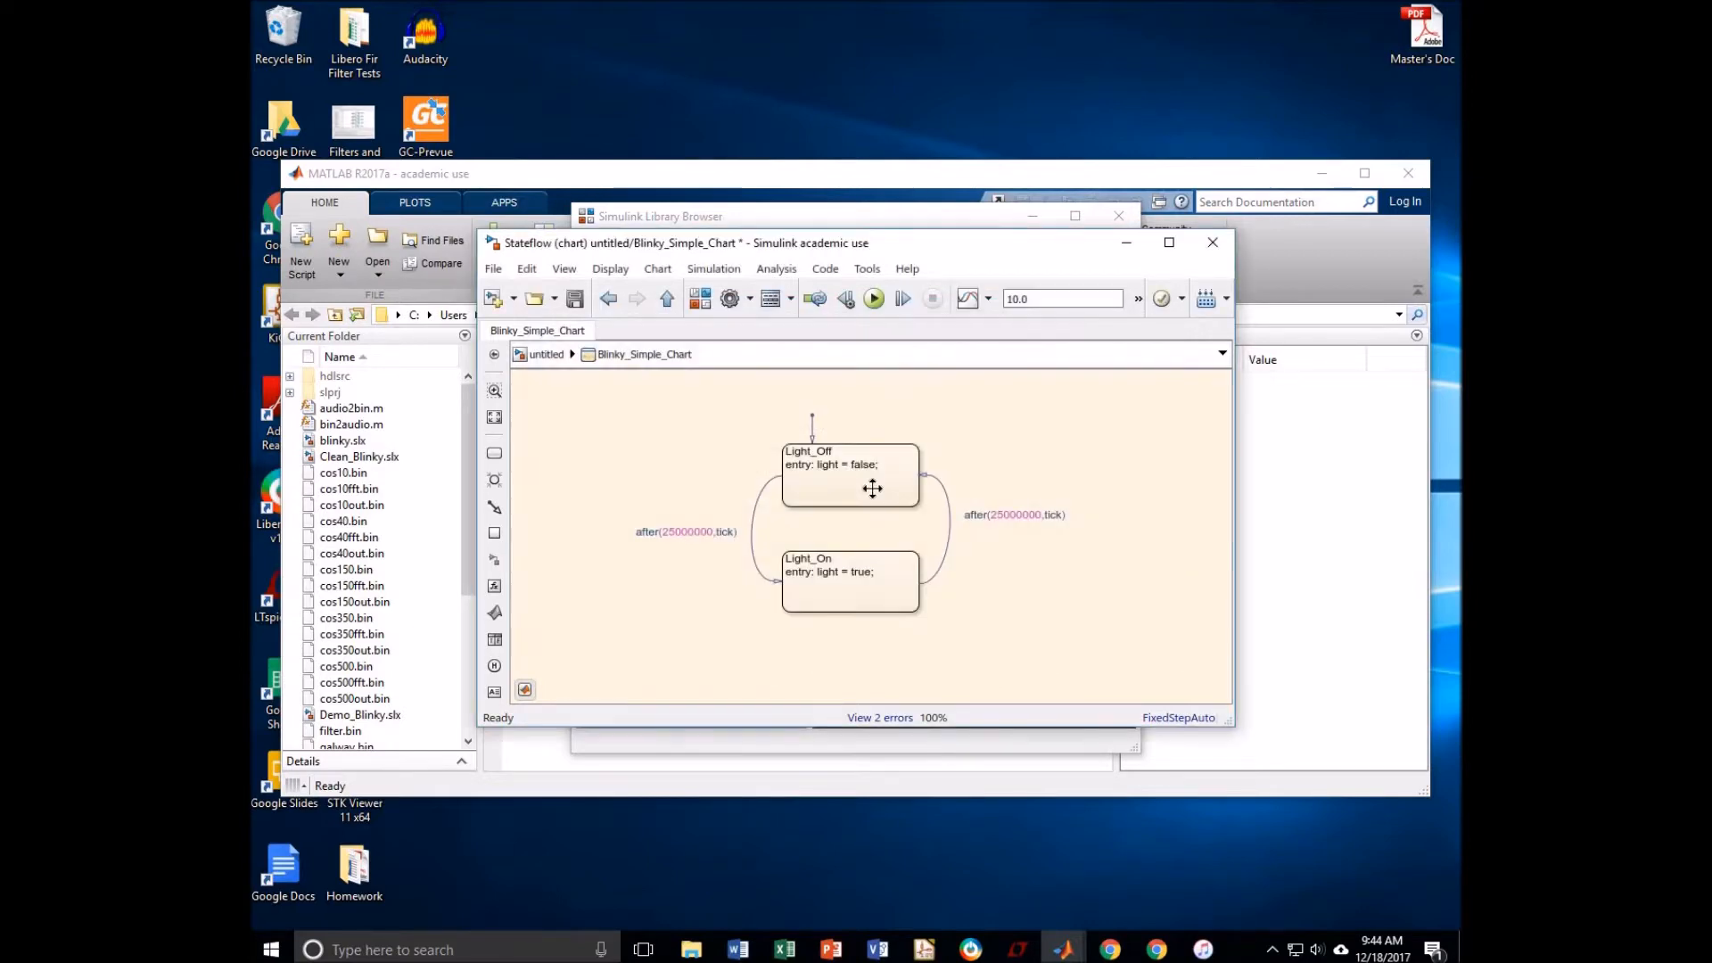
Step: Run the simulation to watch the chart's active state, and stop it
click(875, 300)
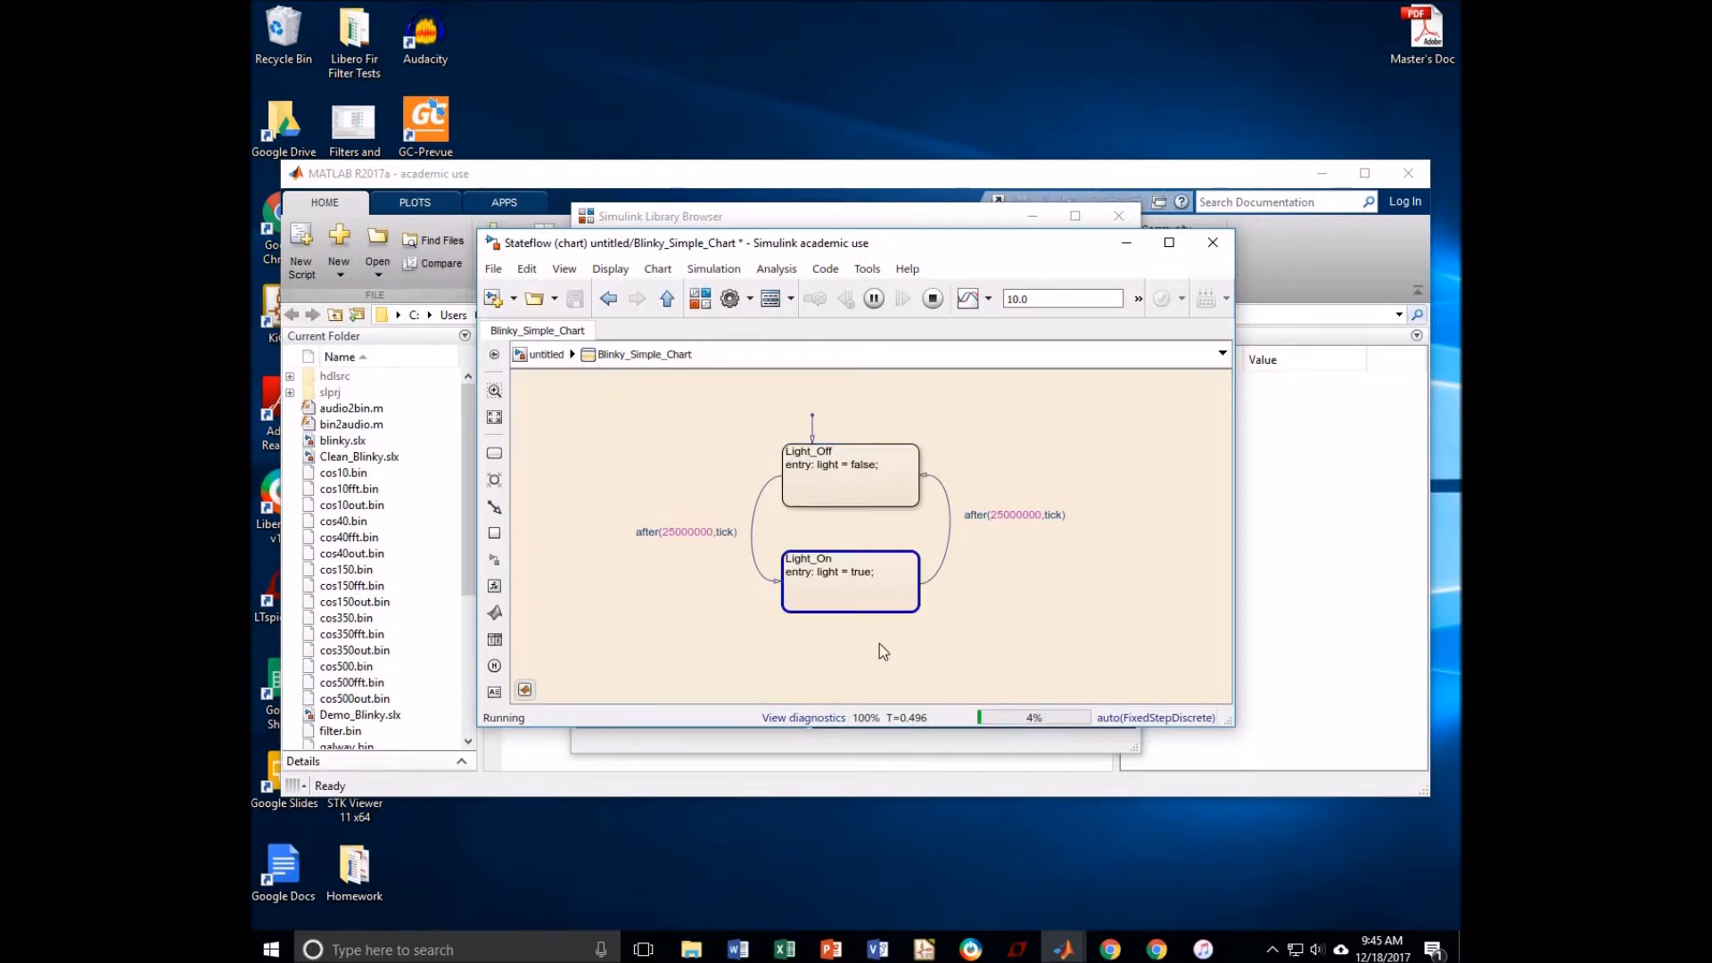
click(933, 299)
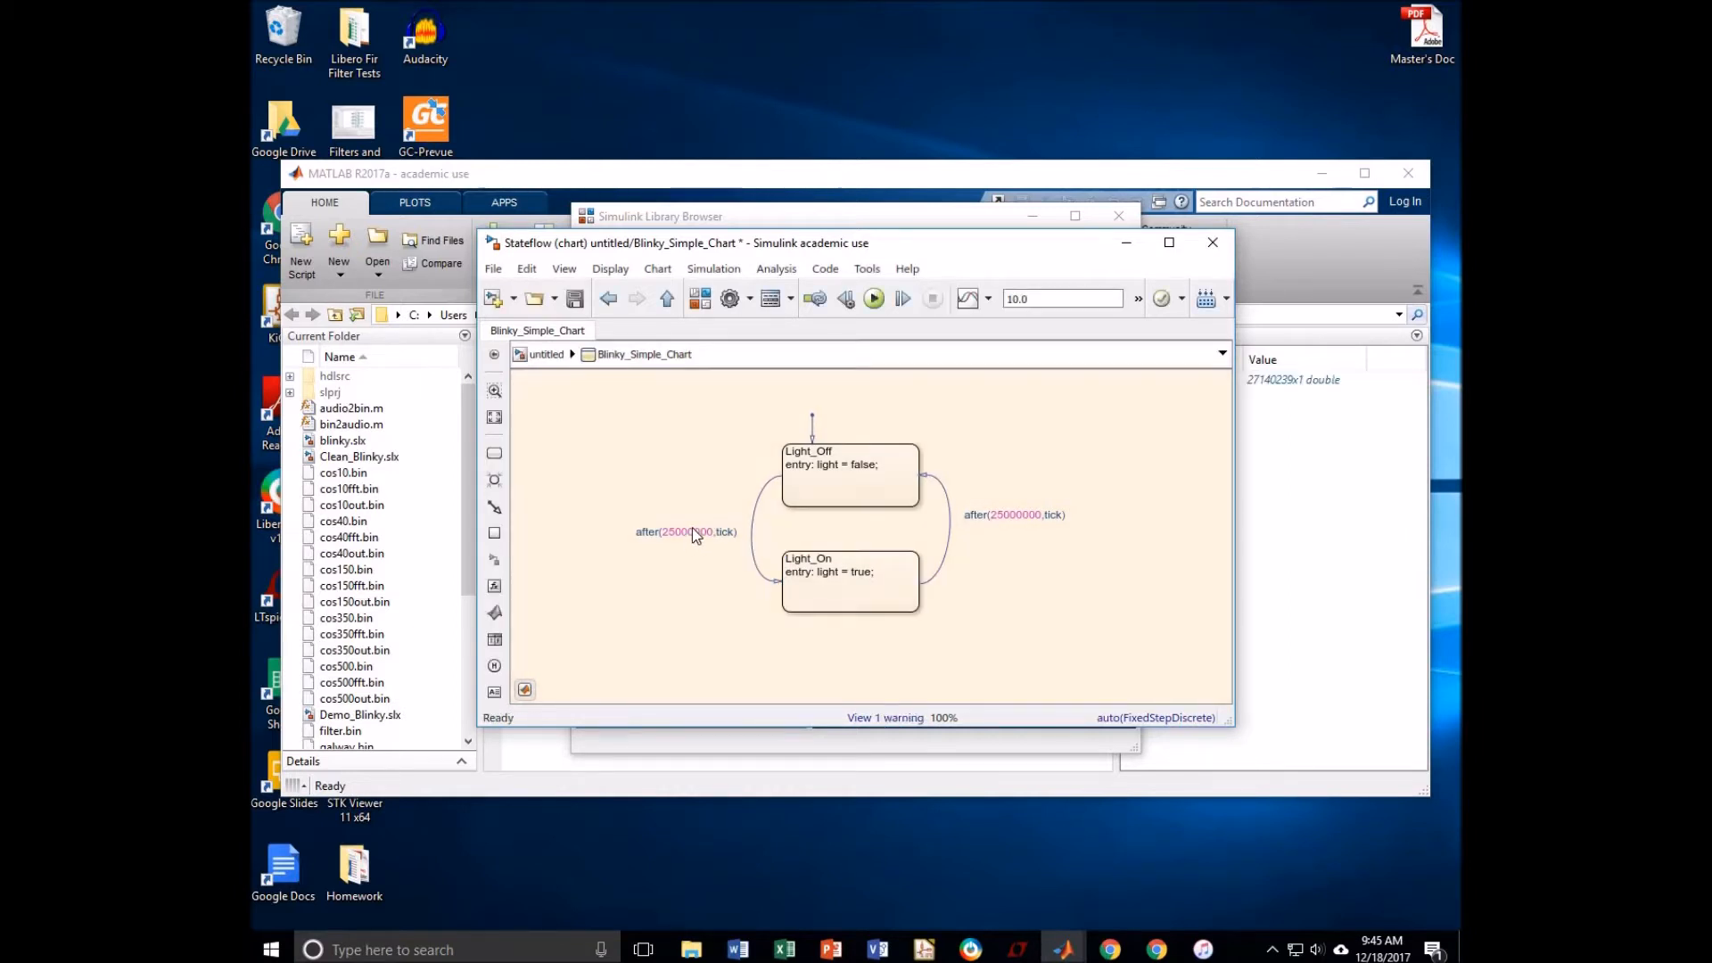
Step: Shorten both transition labels to "after(250000,tick)" and test the faster switching with a short simulation run
click(776, 560)
triple_click(1022, 516)
click(1024, 516)
key(BackSpace)
key(BackSpace)
click(1039, 383)
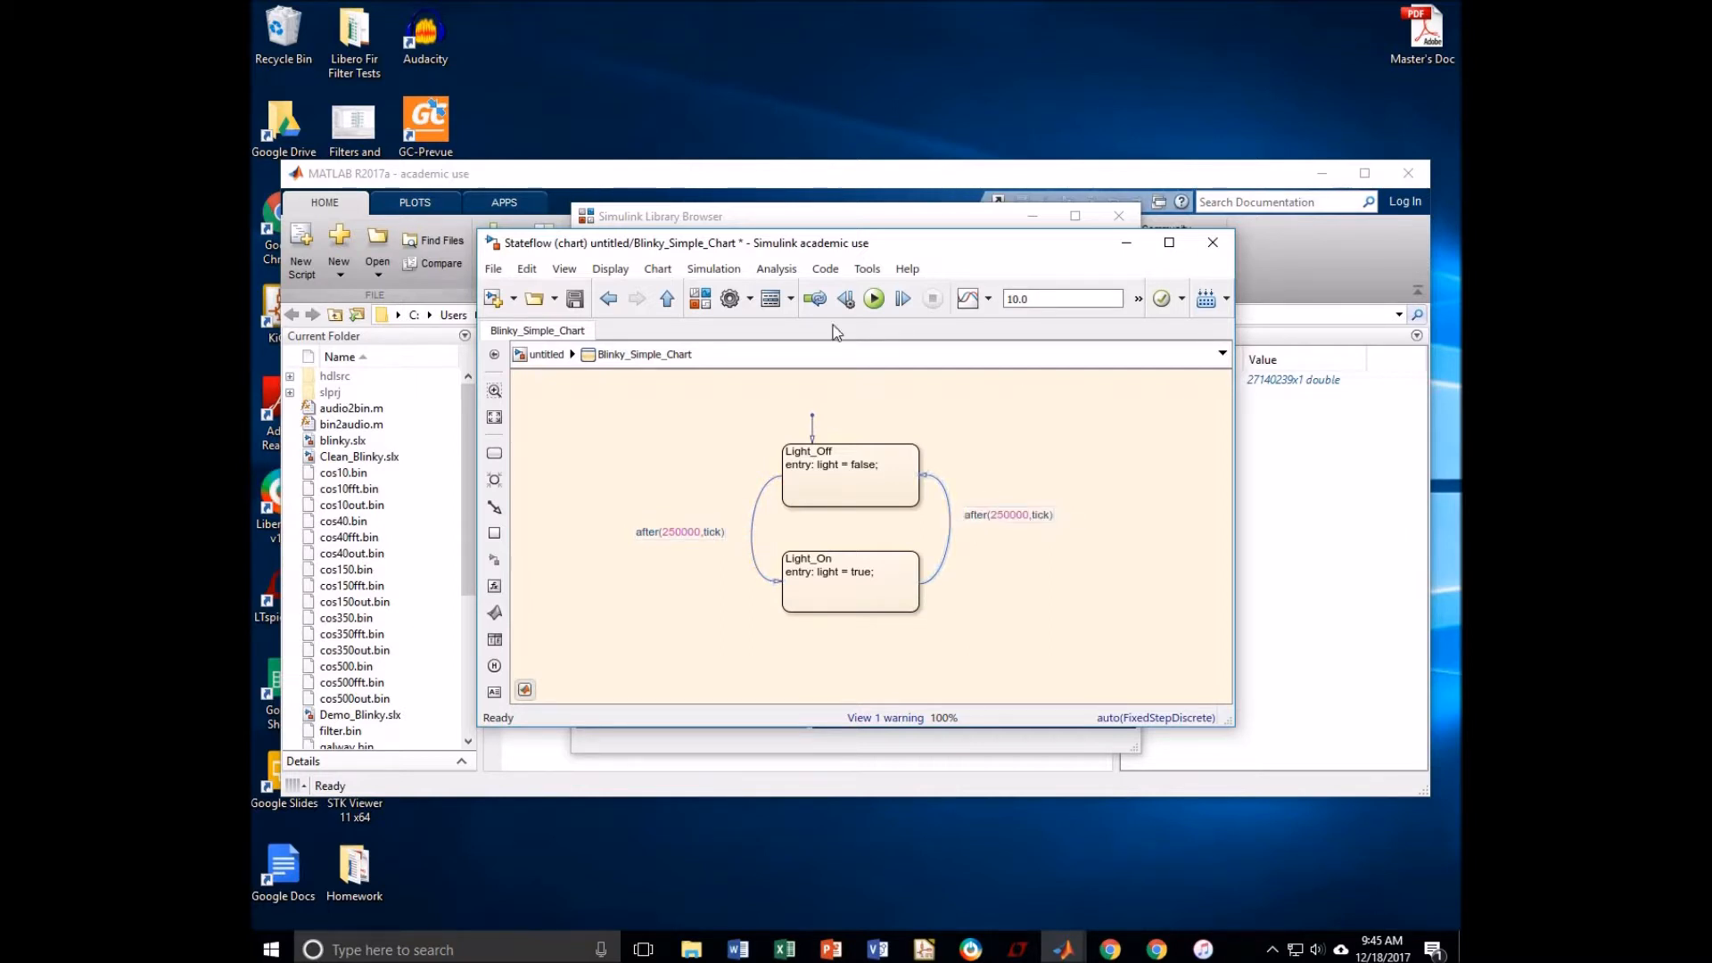
click(883, 299)
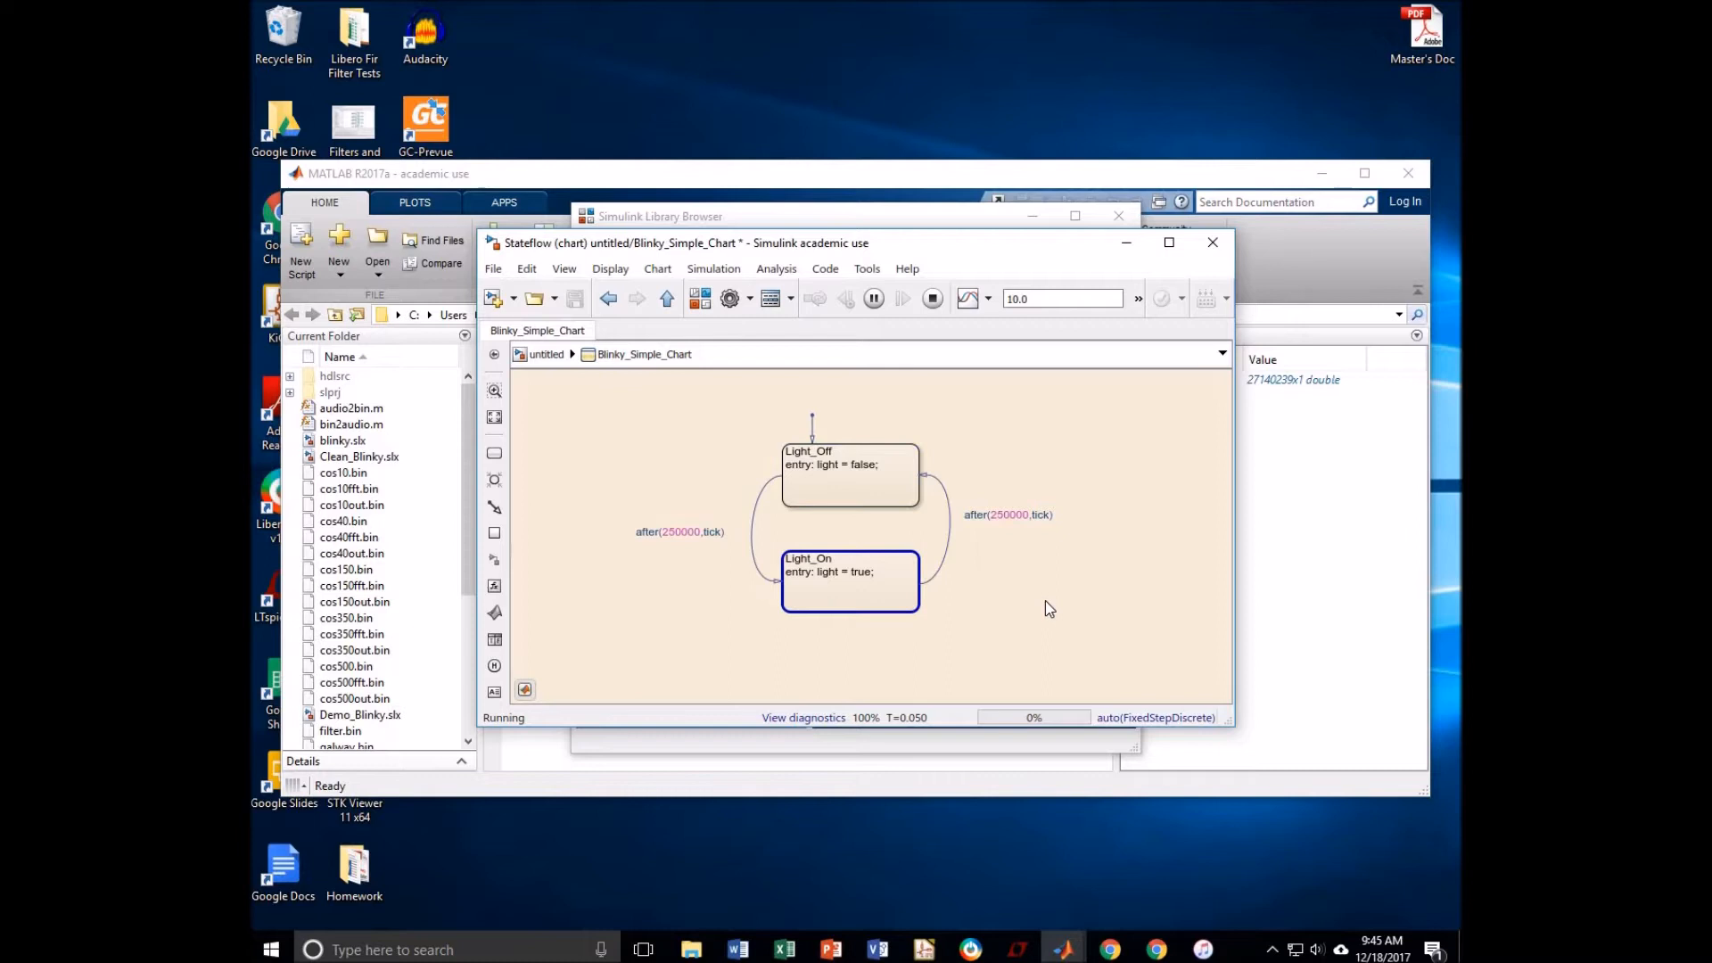
click(933, 299)
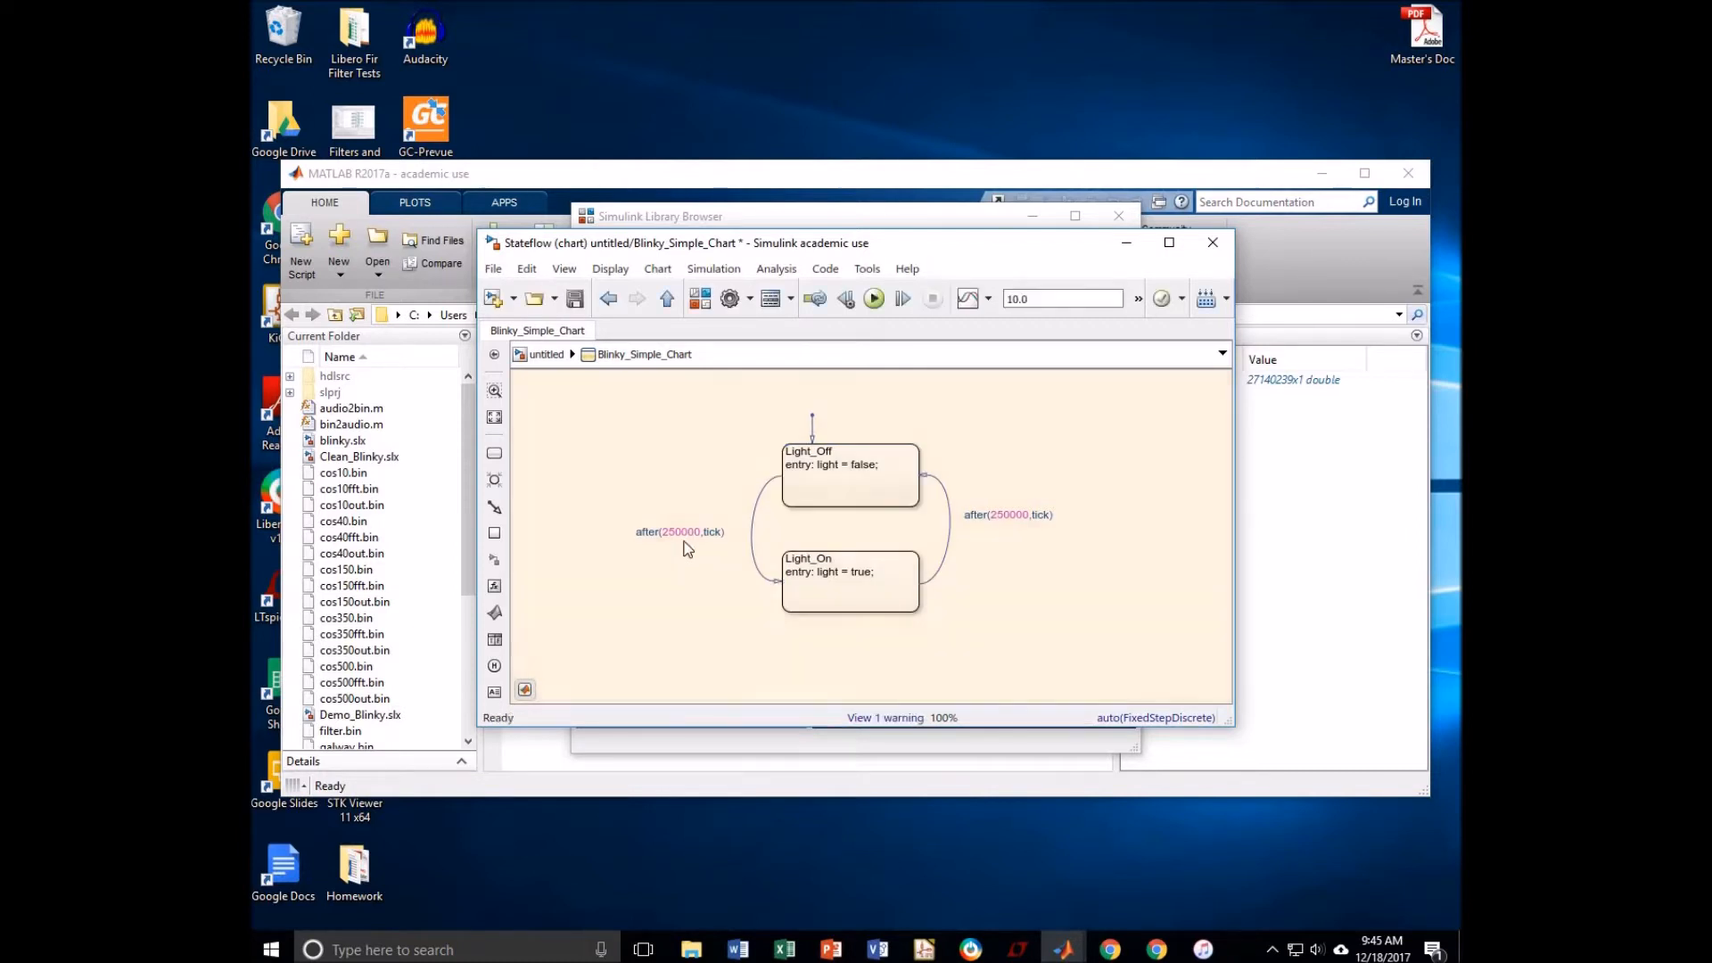
Step: Set both transition labels between Light_Off and Light_On back to "after(25000000,tick)"
click(754, 535)
text(00)
click(1016, 515)
text(00)
click(891, 375)
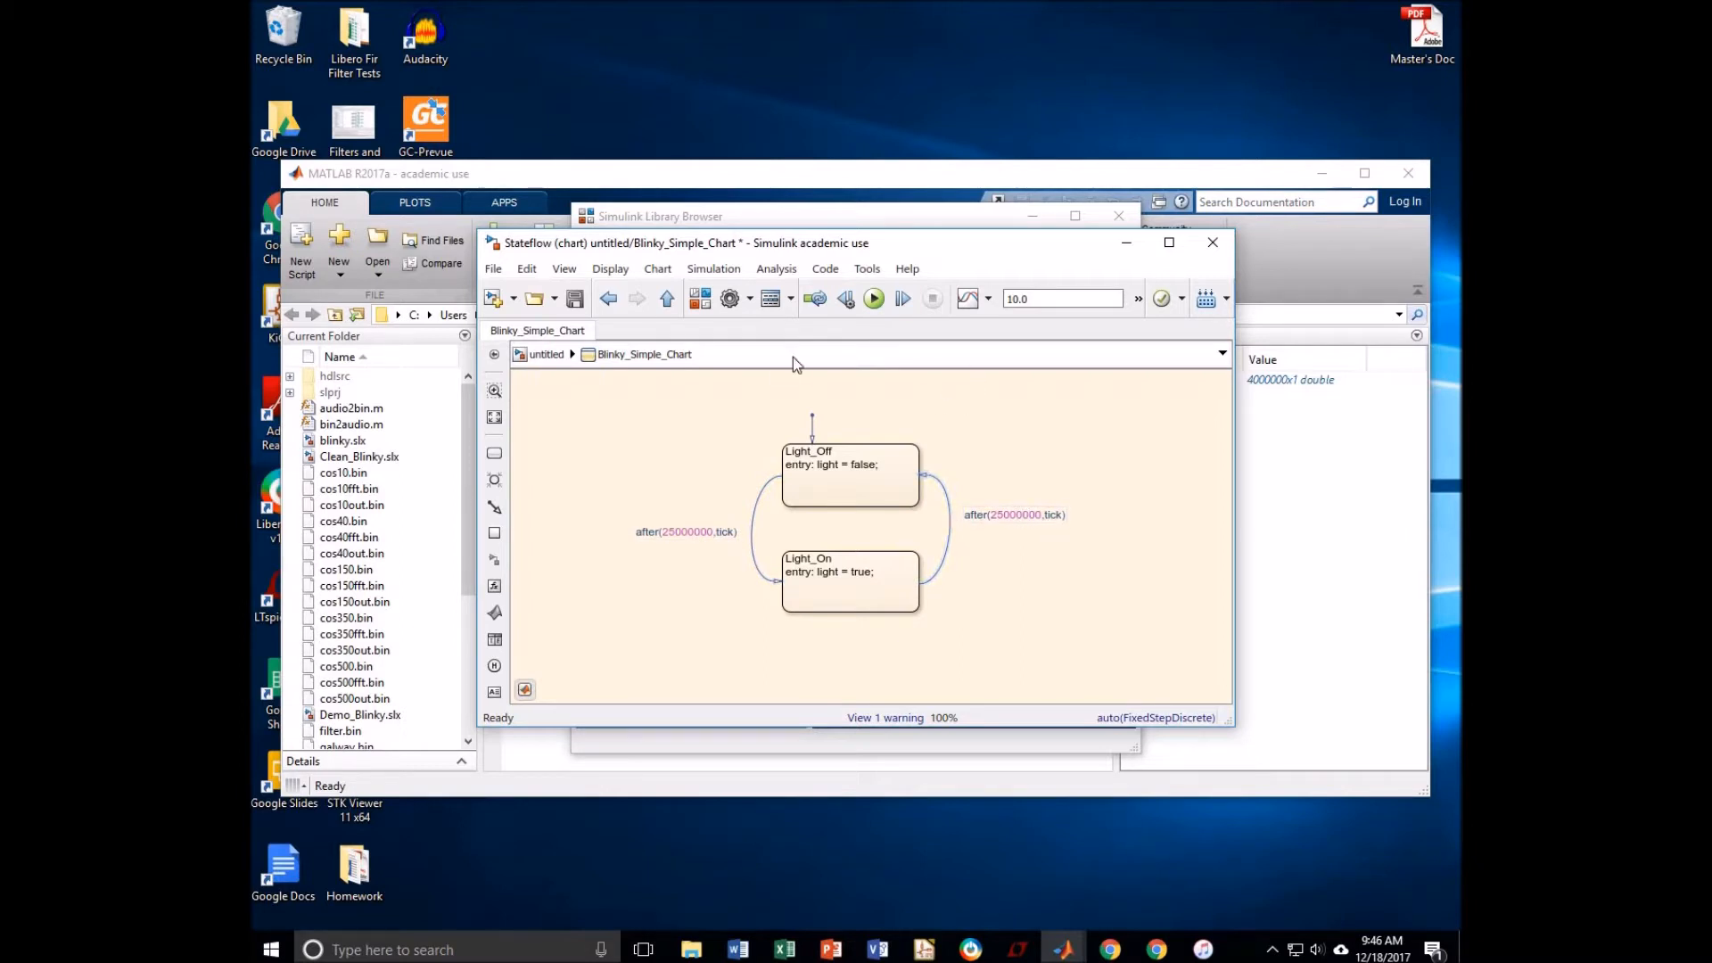
Step: Add an Out1 block from the Commonly Used Blocks at the model's top level and connect it to the chart's light output
click(667, 301)
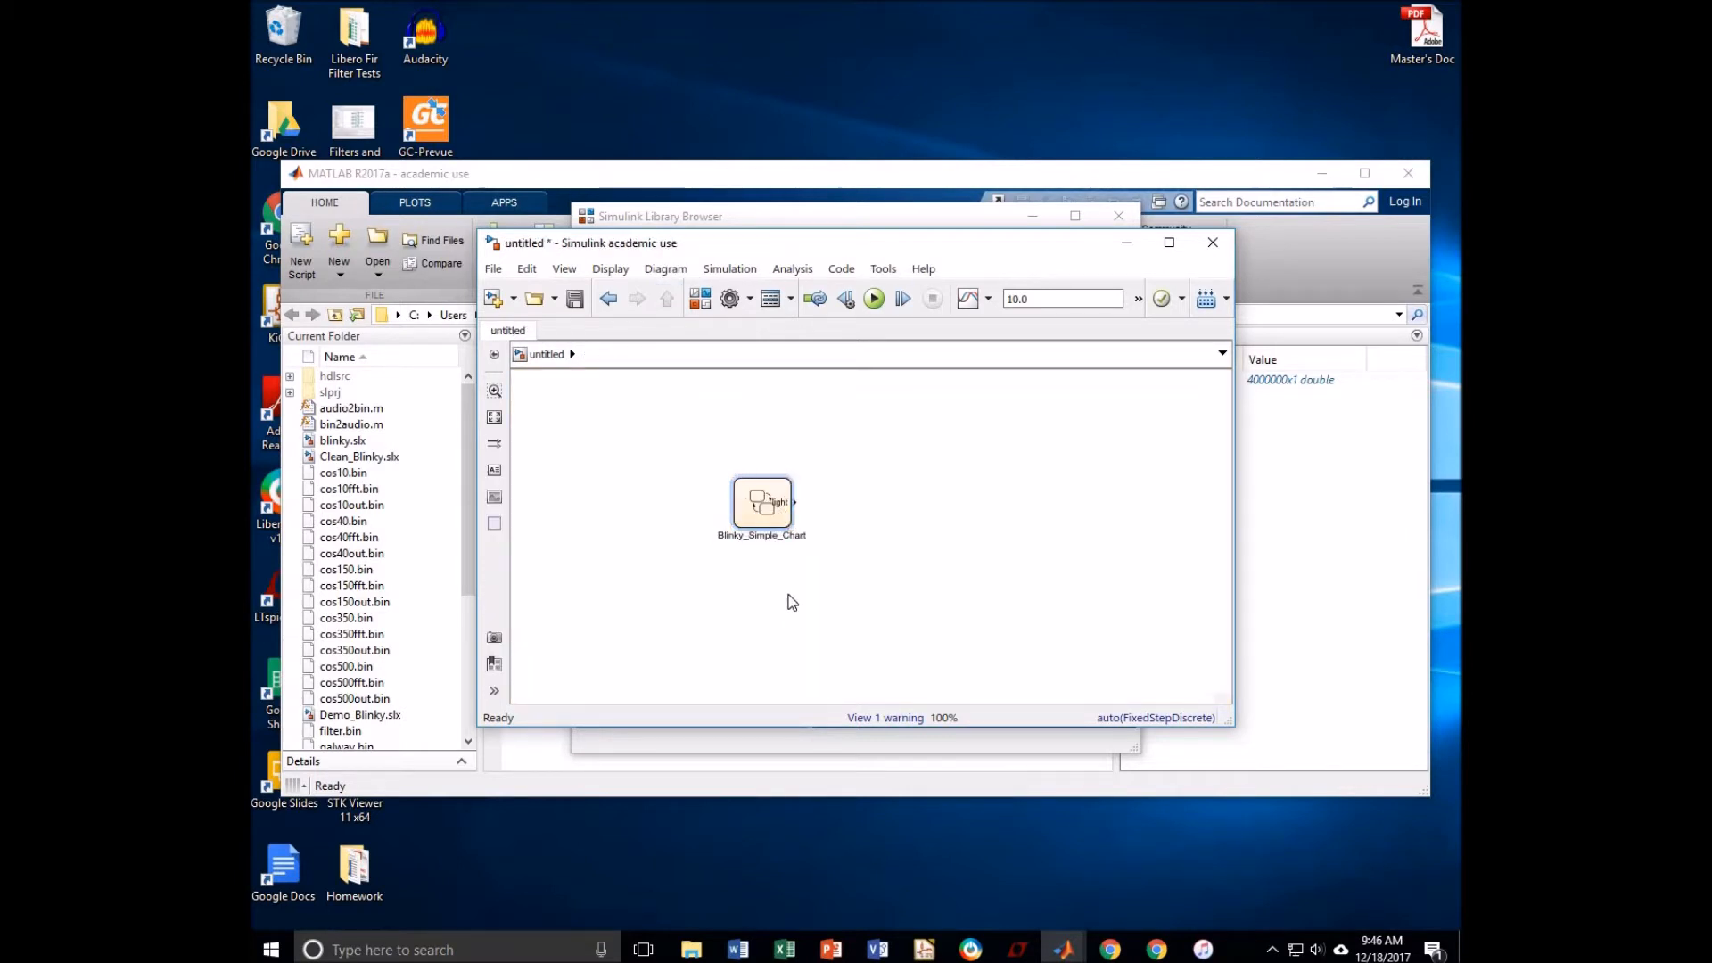
click(746, 215)
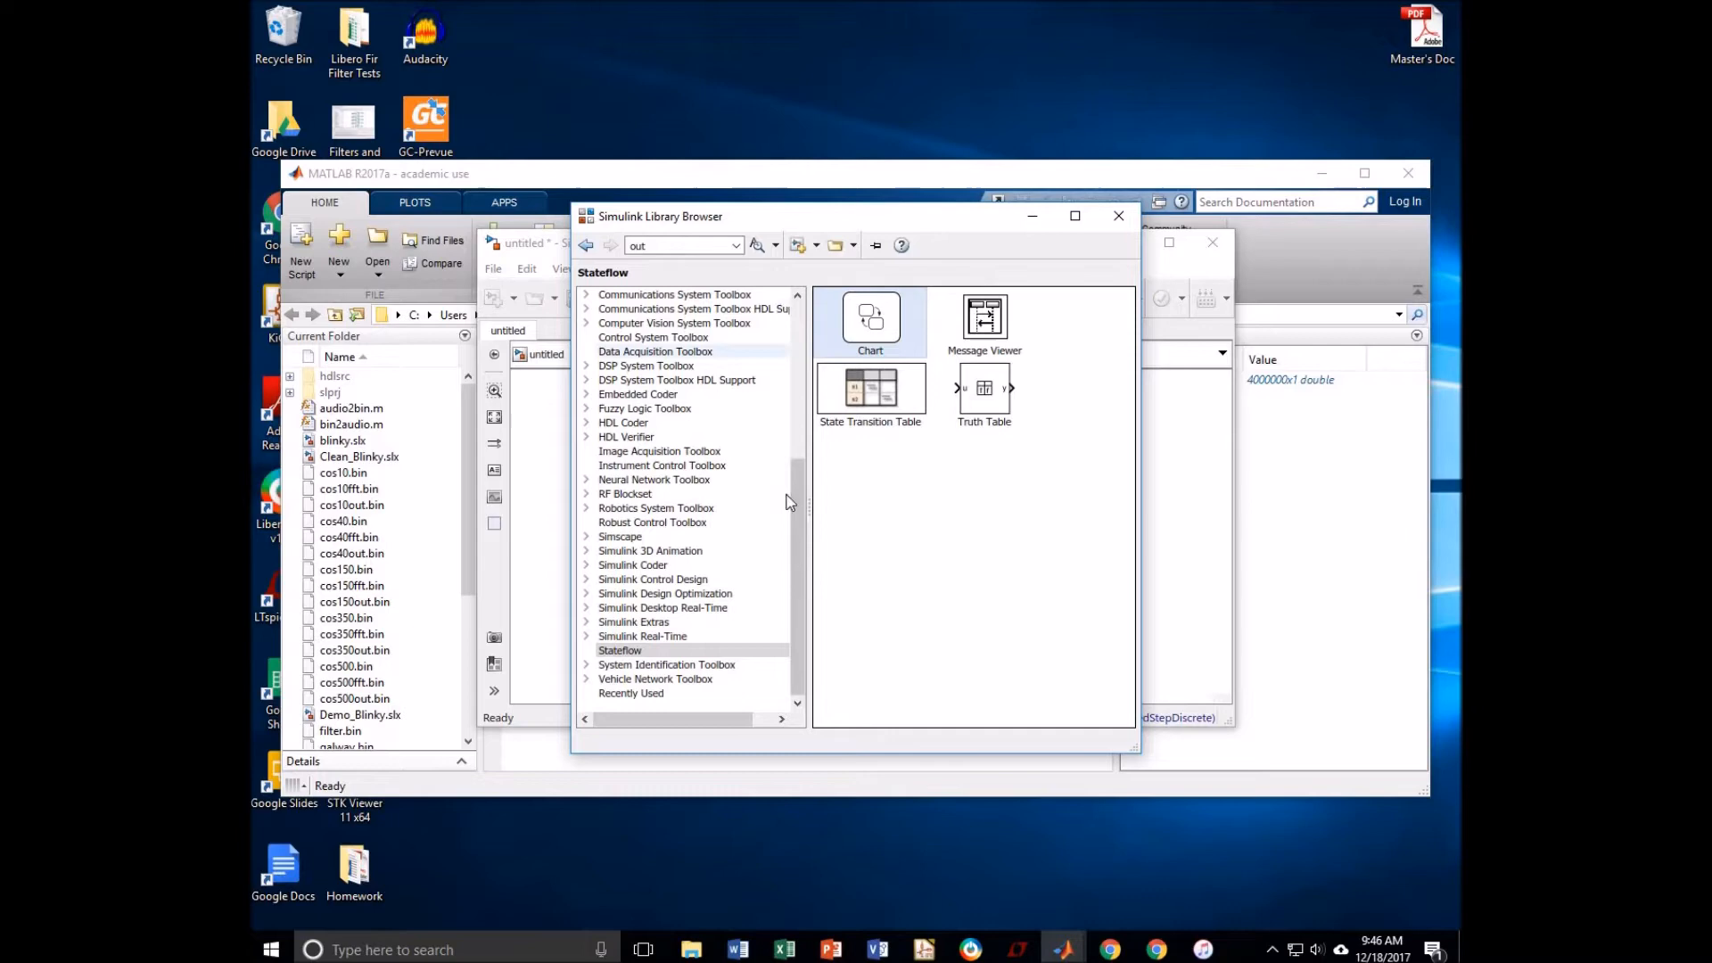
drag(794, 512, 793, 357)
click(676, 311)
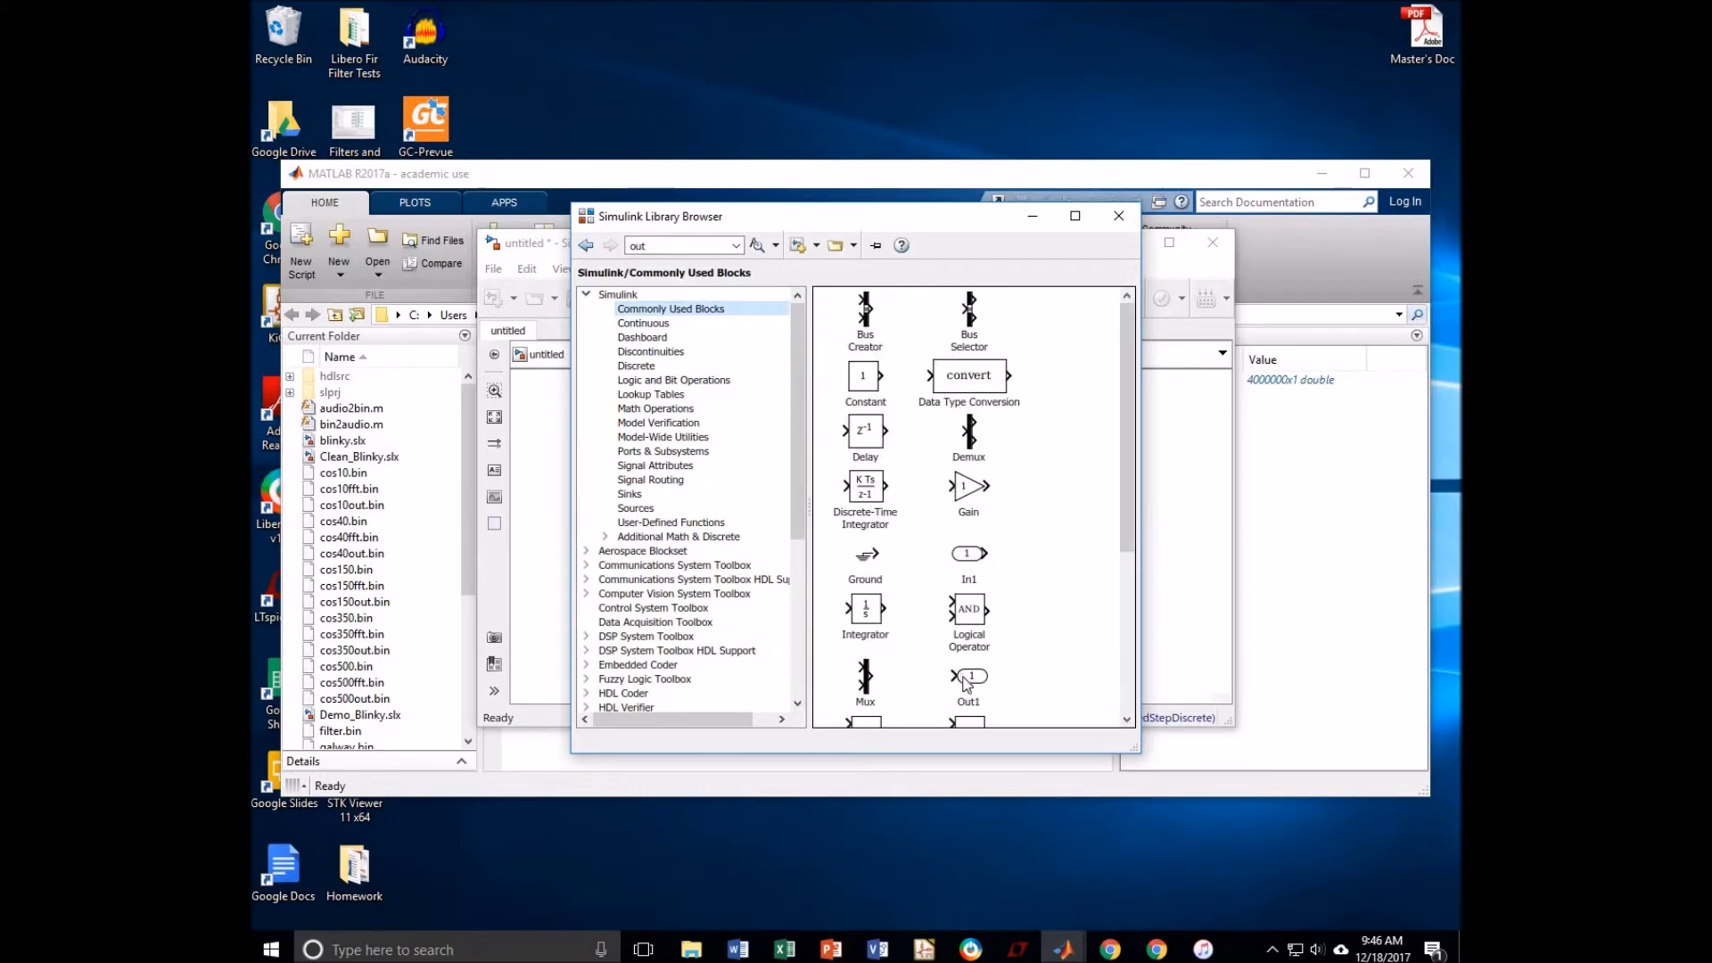
drag(967, 676, 1162, 495)
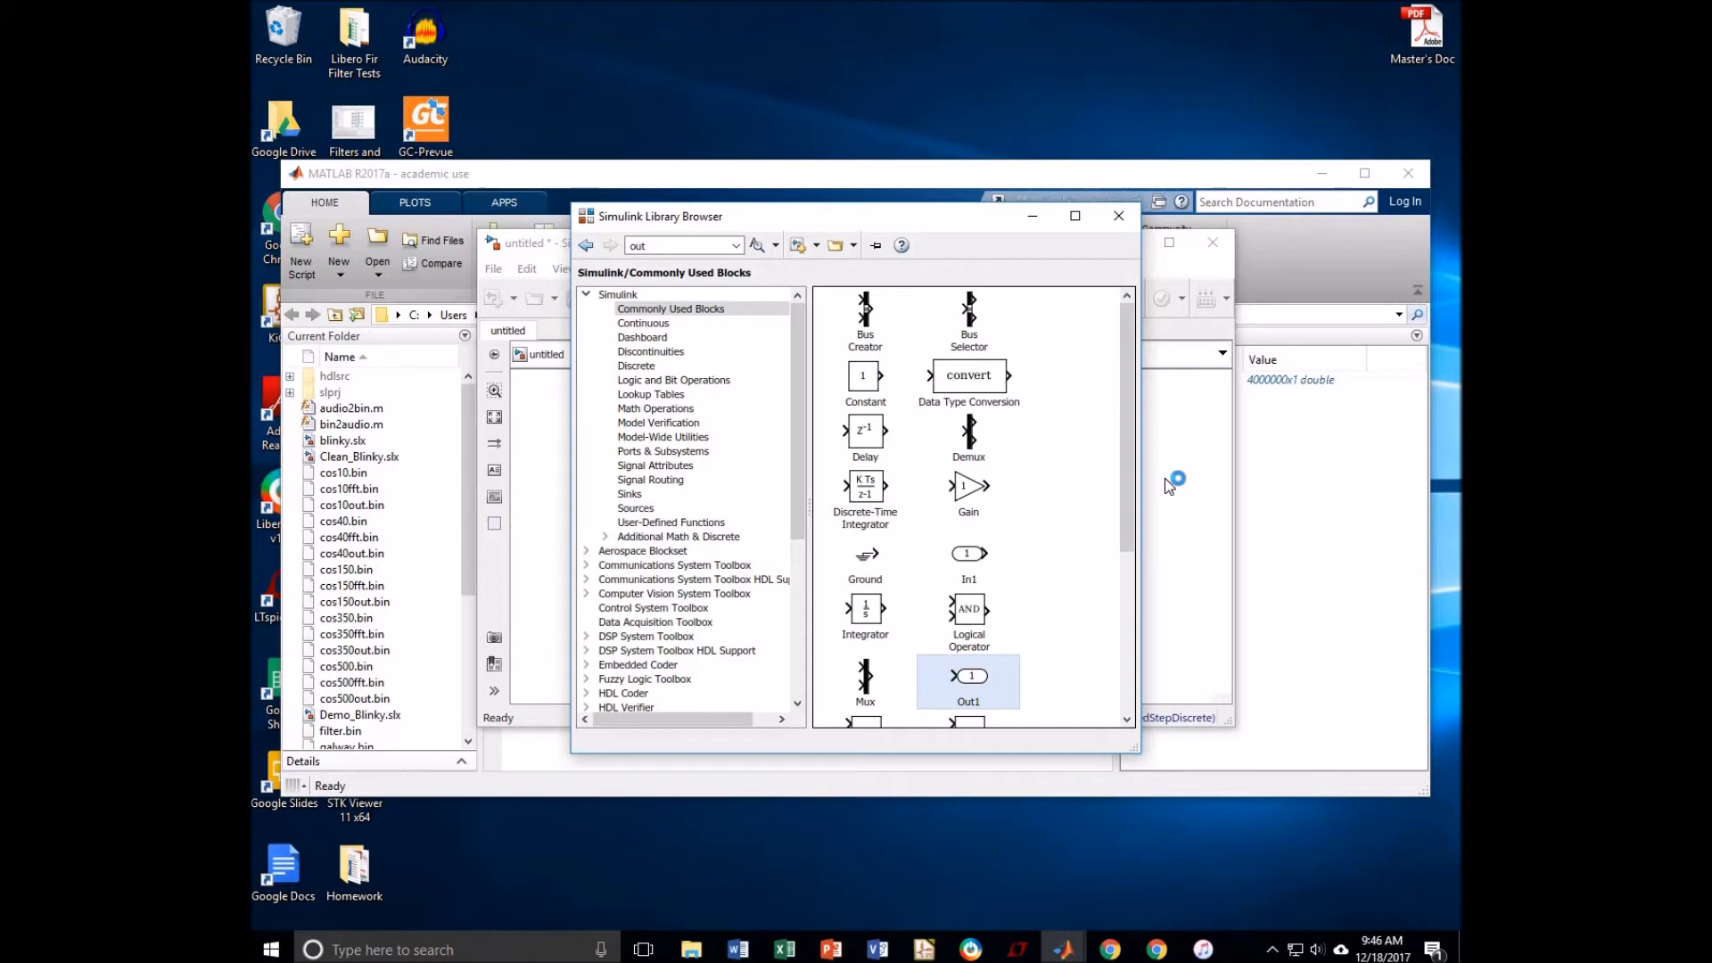
drag(1162, 477, 862, 502)
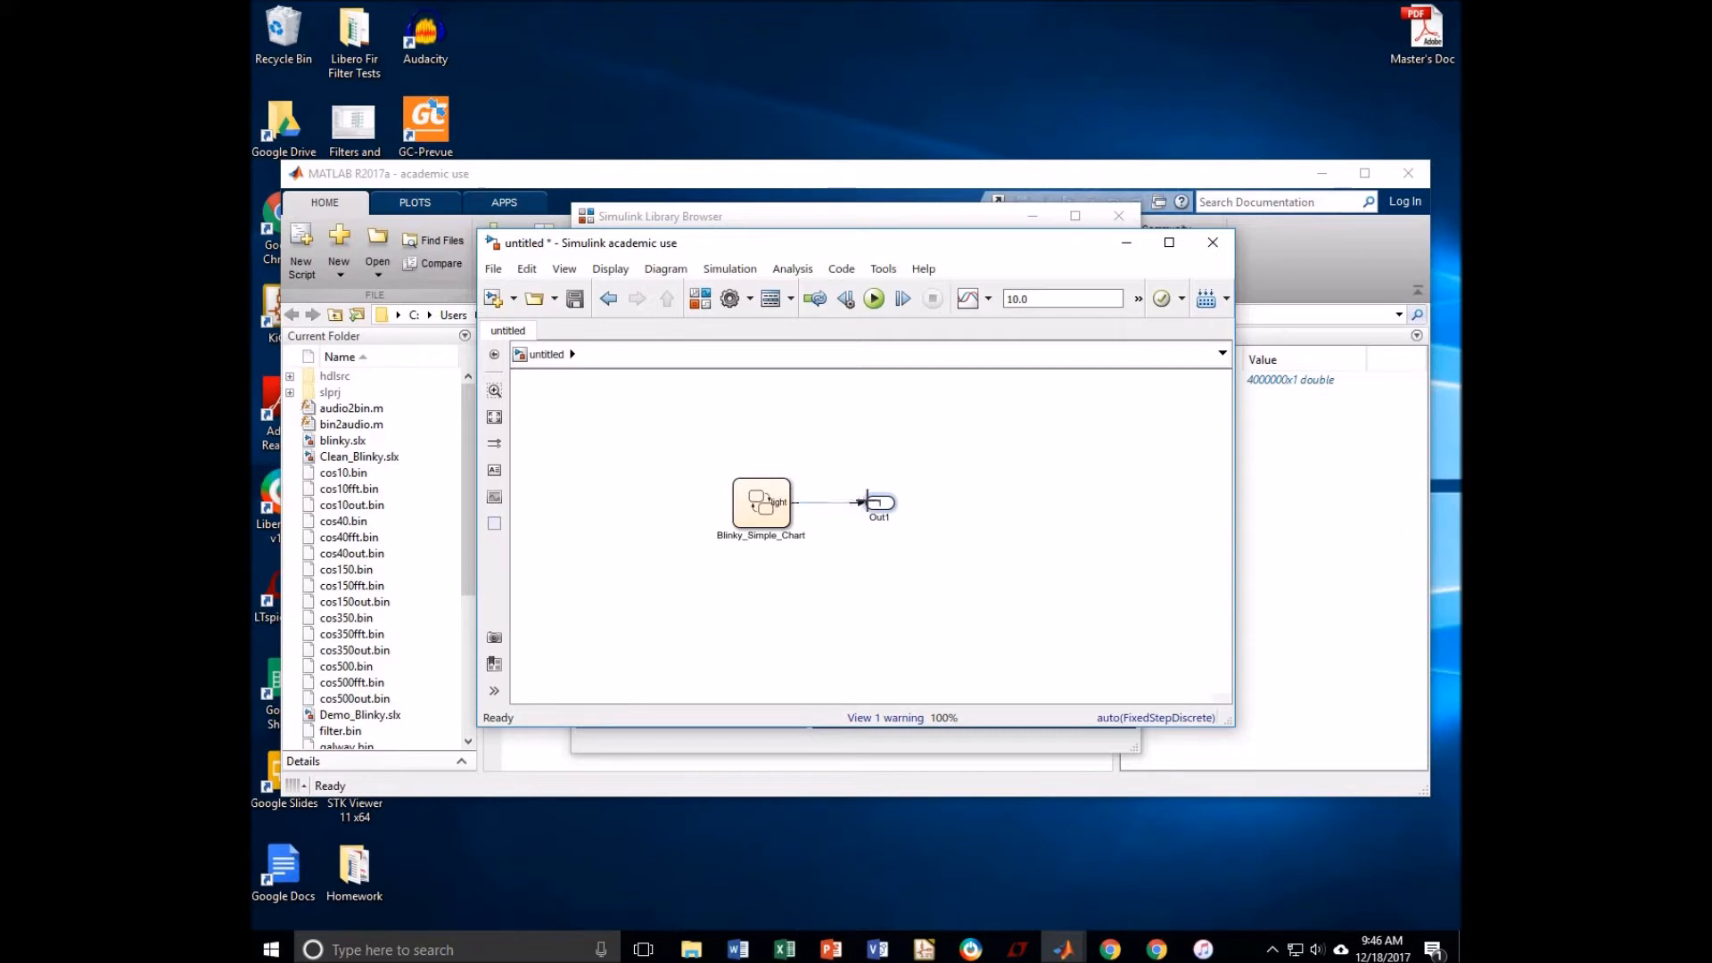
Step: Review the latest simulation warning in the Diagnostic Viewer and close the viewer
click(897, 720)
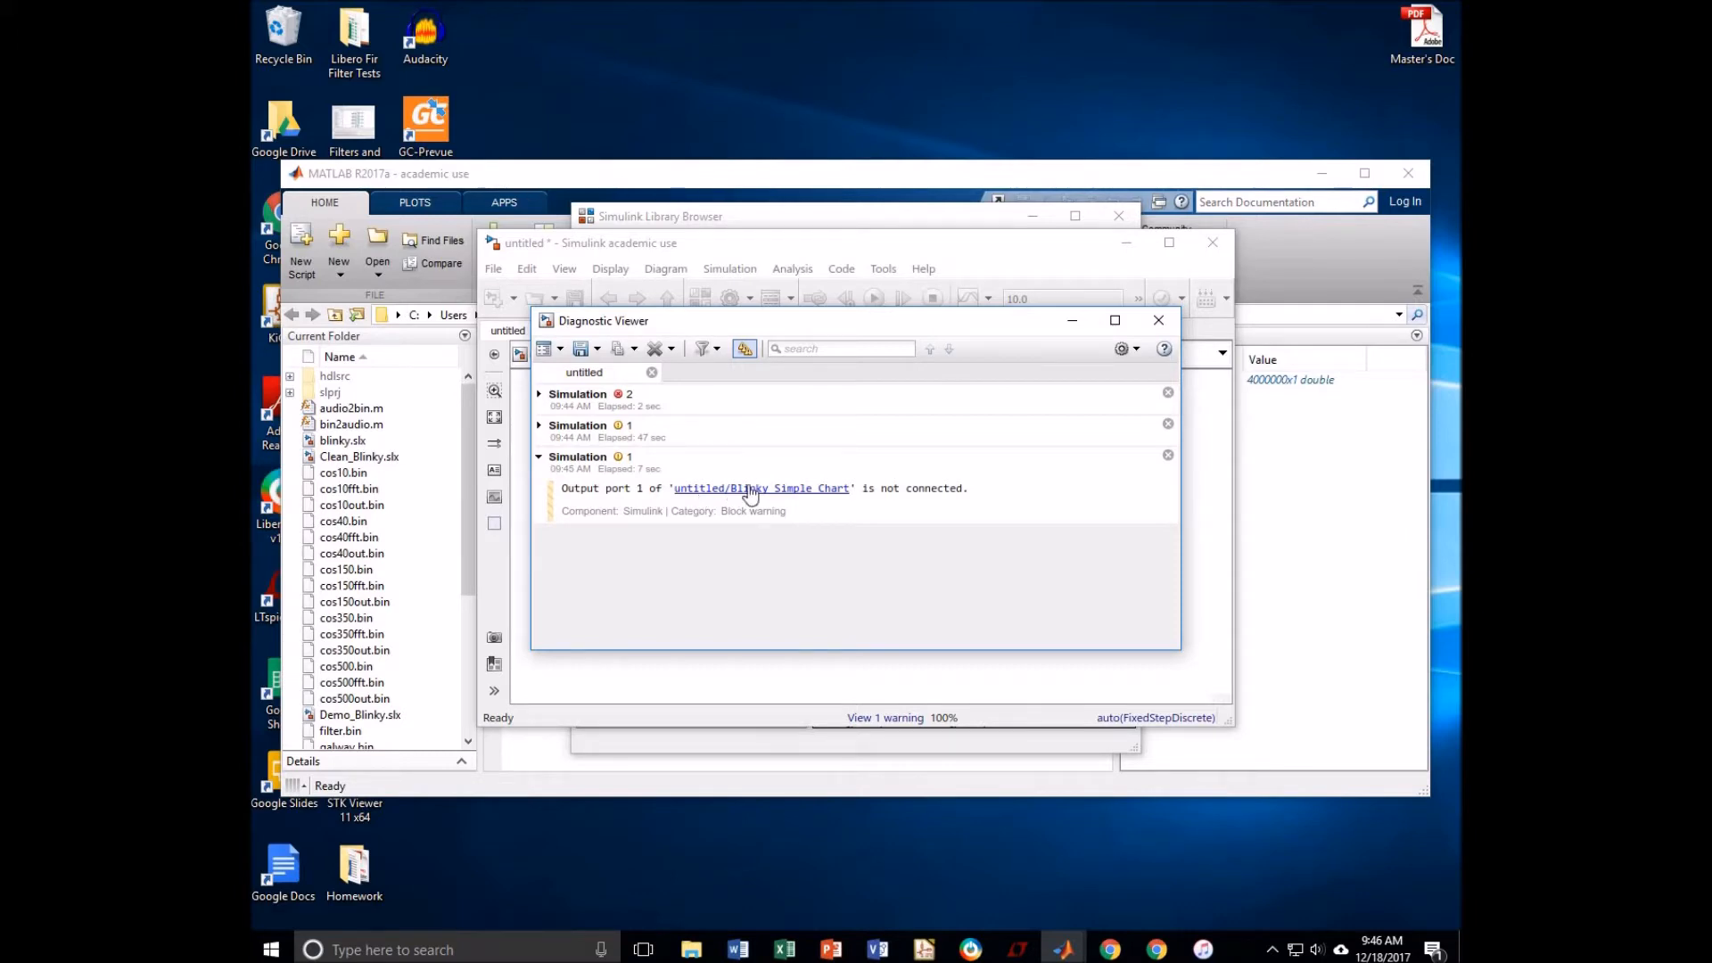
click(1172, 323)
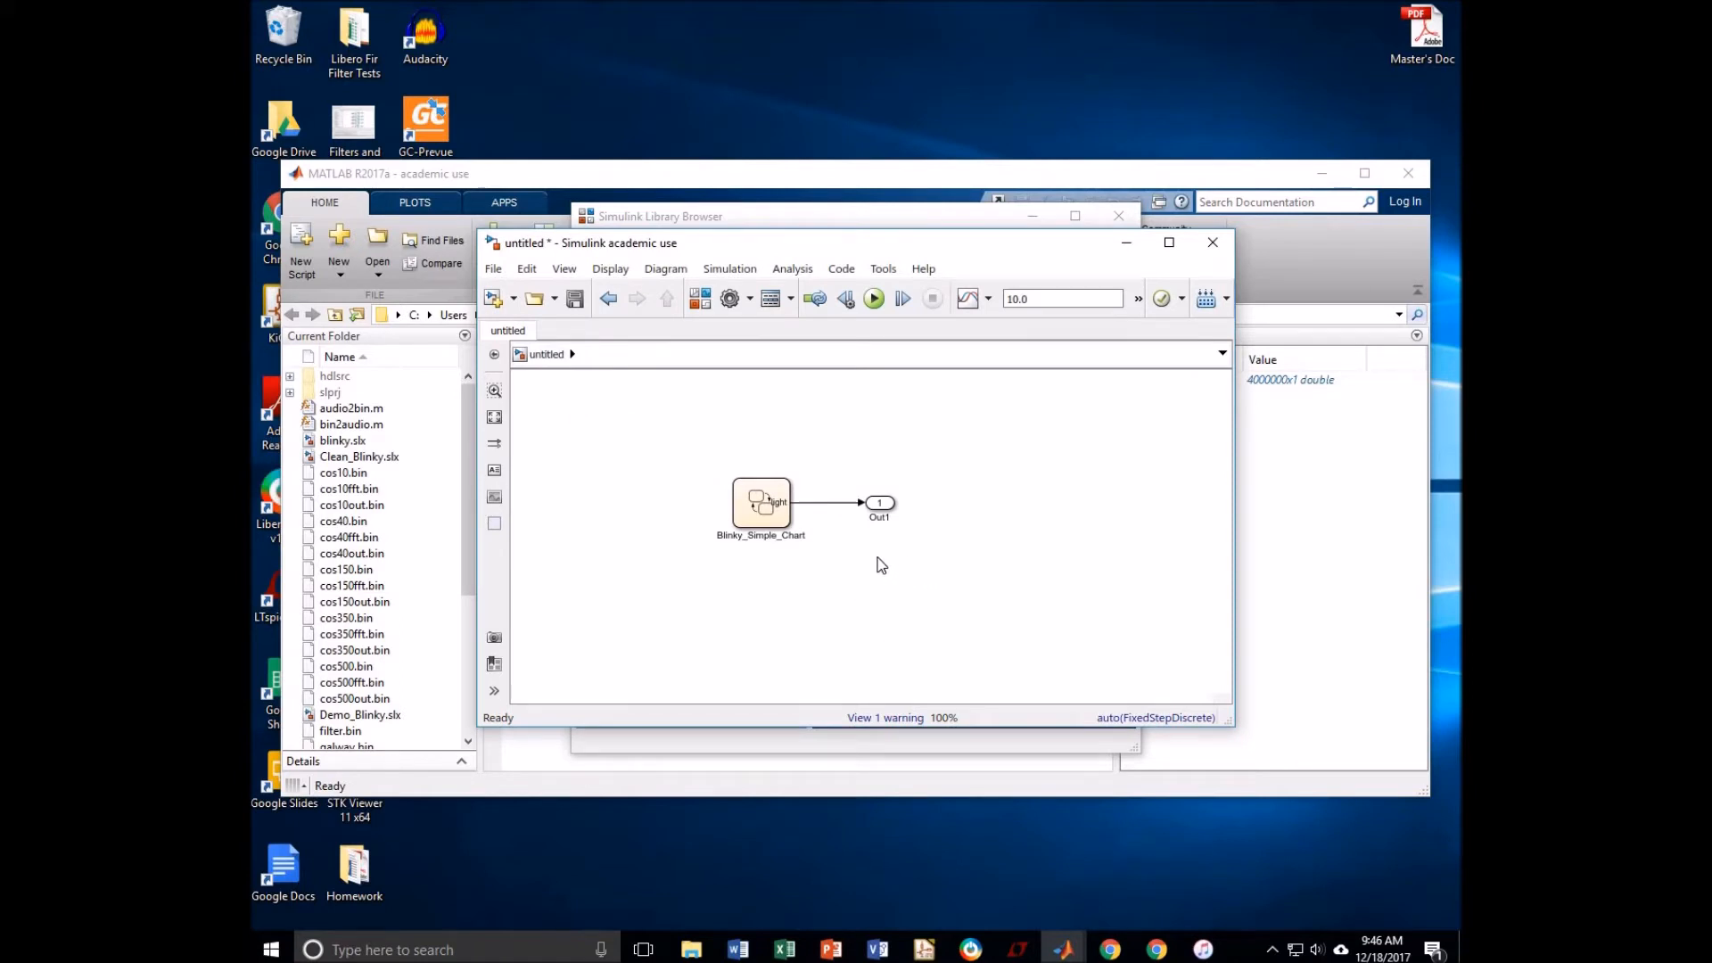
Step: Create a subsystem from the Blinky_Simple_Chart block
click(775, 516)
right_click(759, 508)
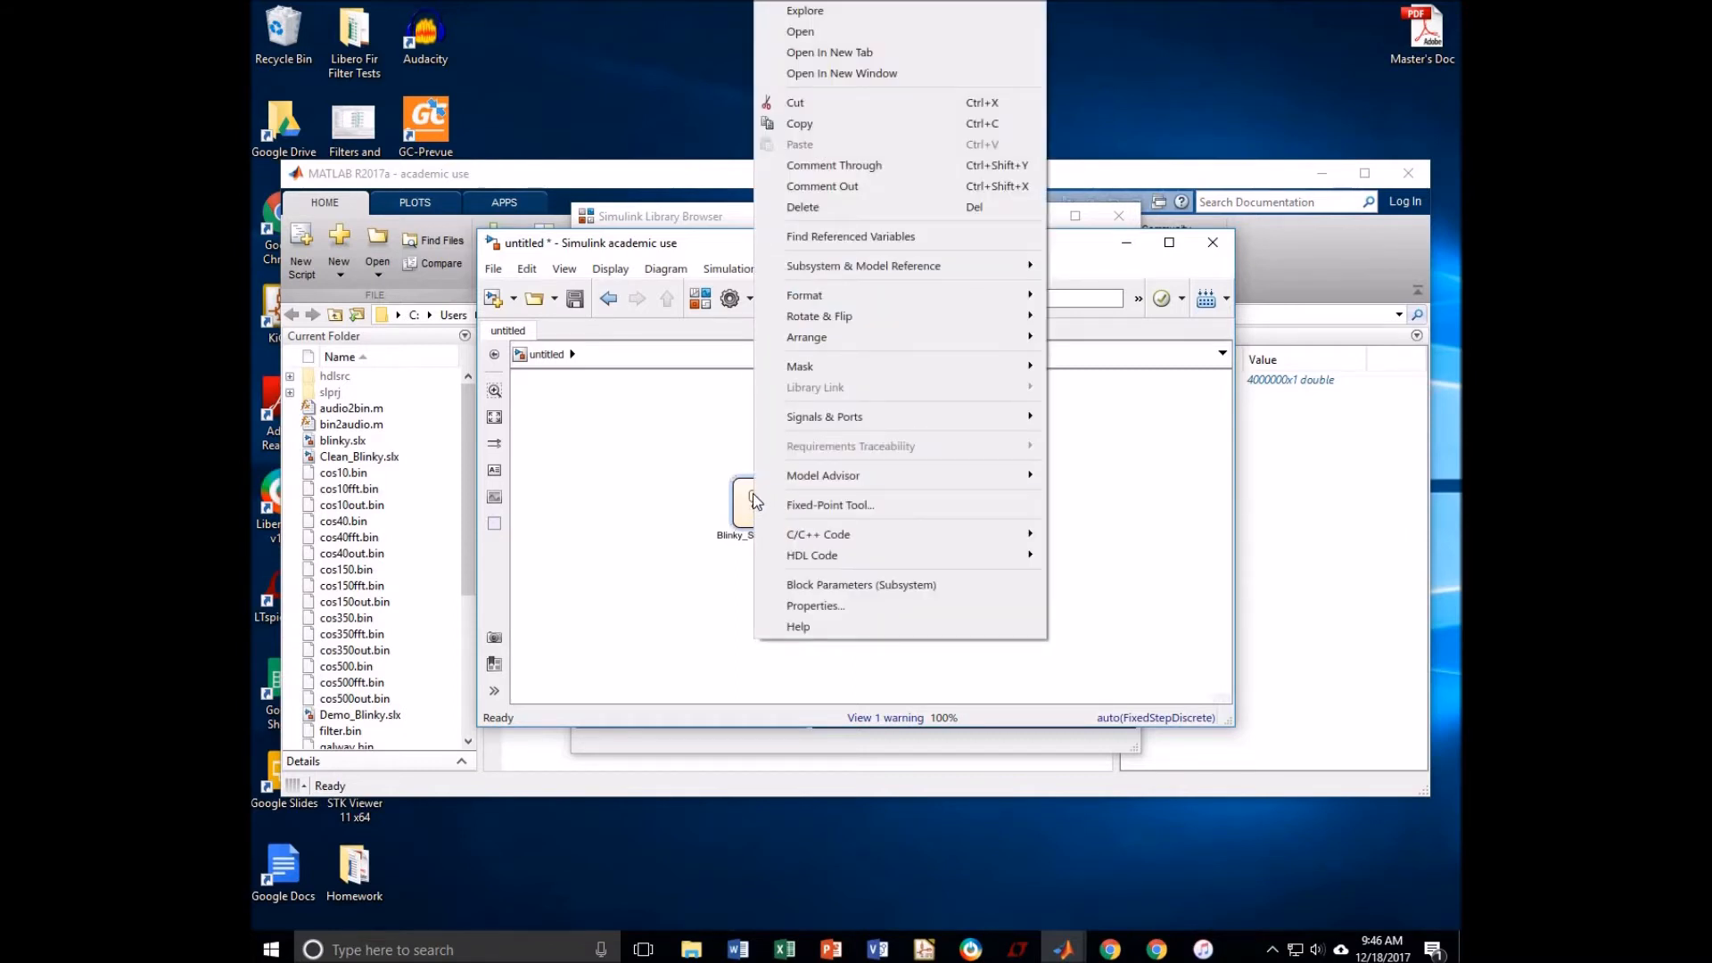
mouse_move(908, 268)
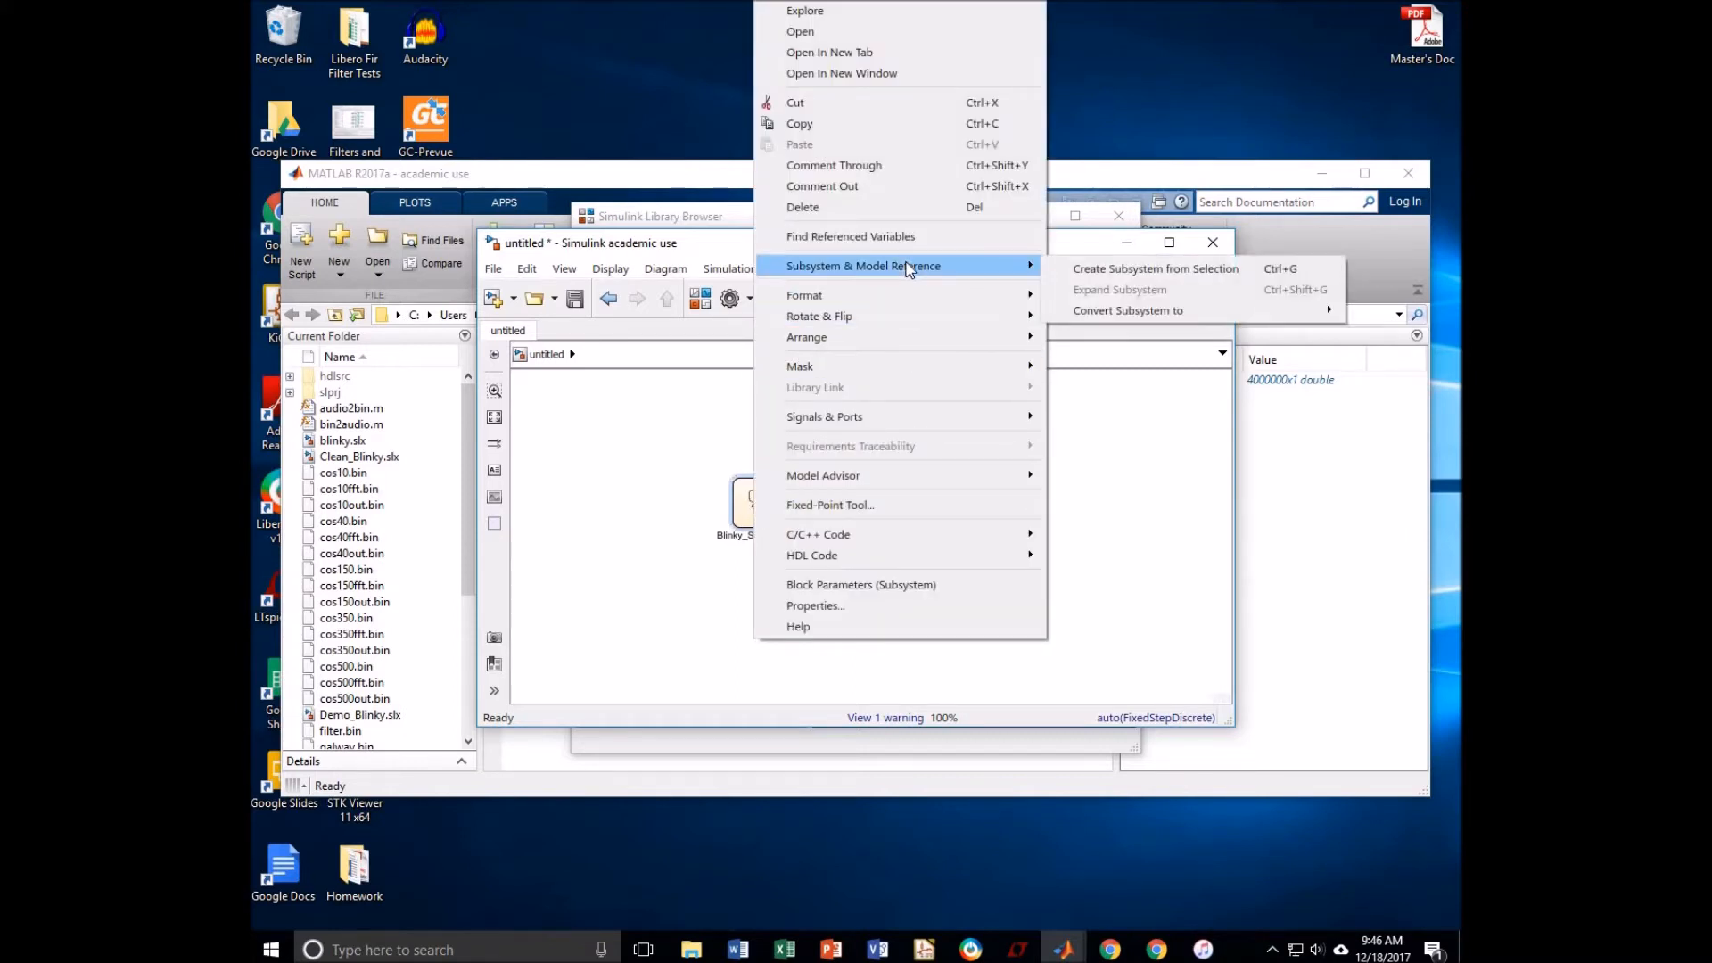
click(1124, 271)
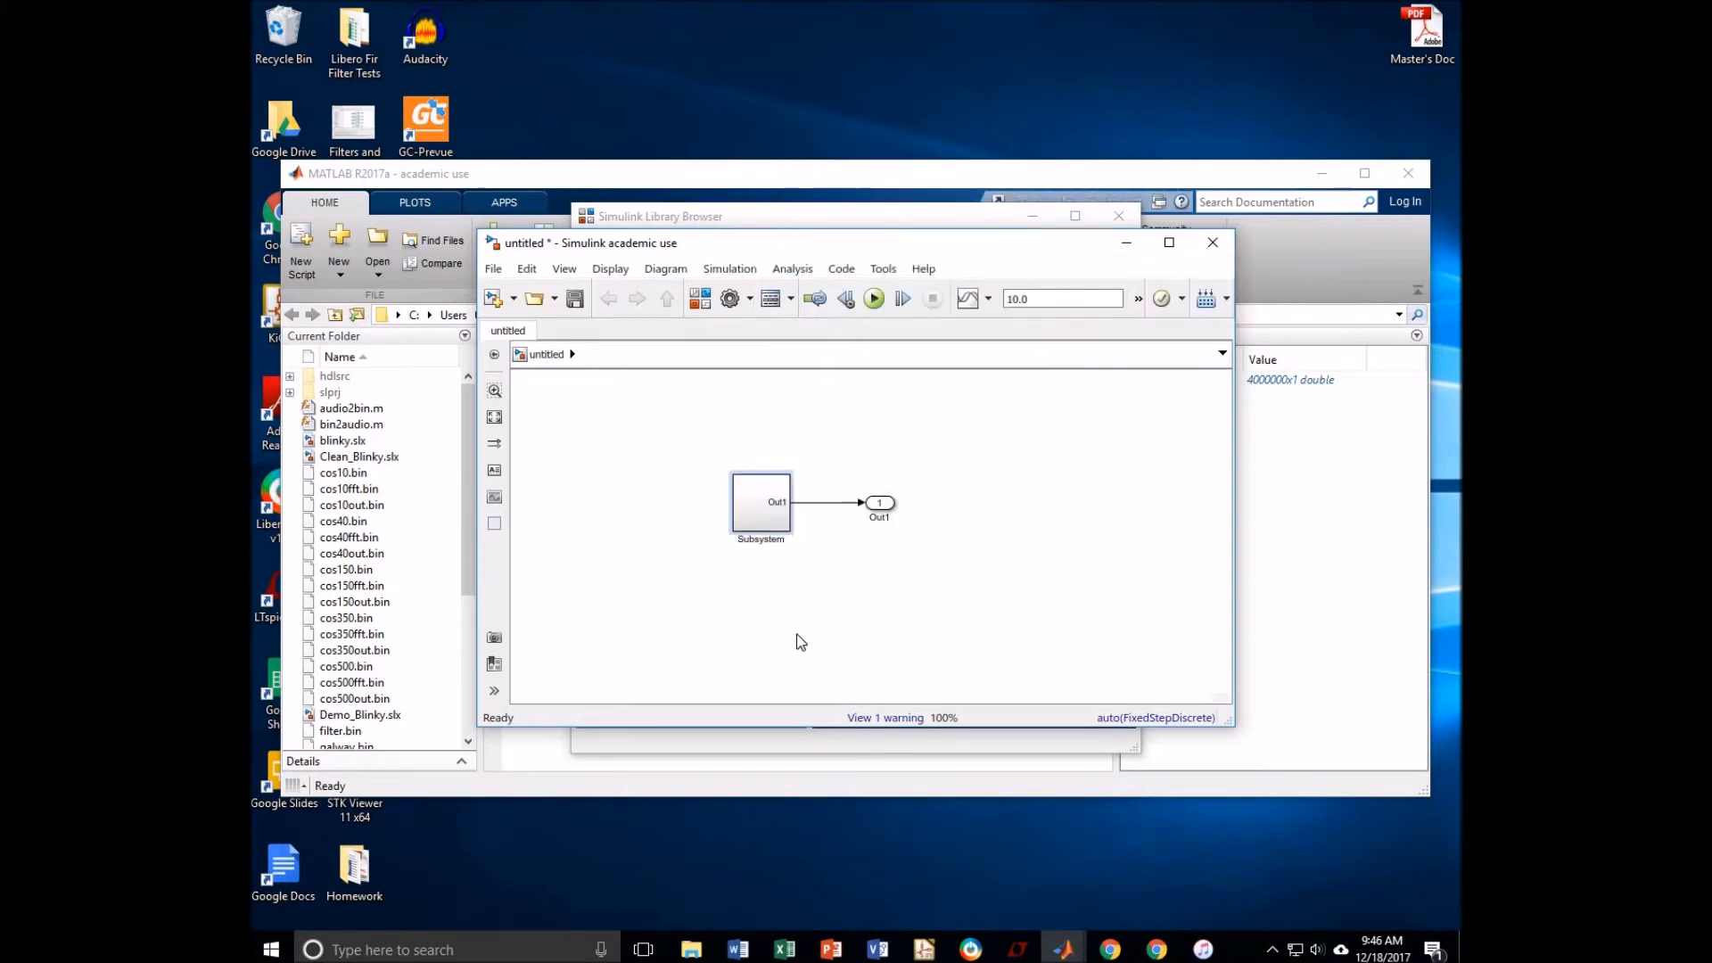
Step: Rename the subsystem Simple_Blinky_Subsystem and check its contents before returning to the top level
double_click(760, 537)
click(772, 554)
text(Simple_Li)
key(BackSpace)
key(BackSpace)
text(Blinky_)
click(763, 513)
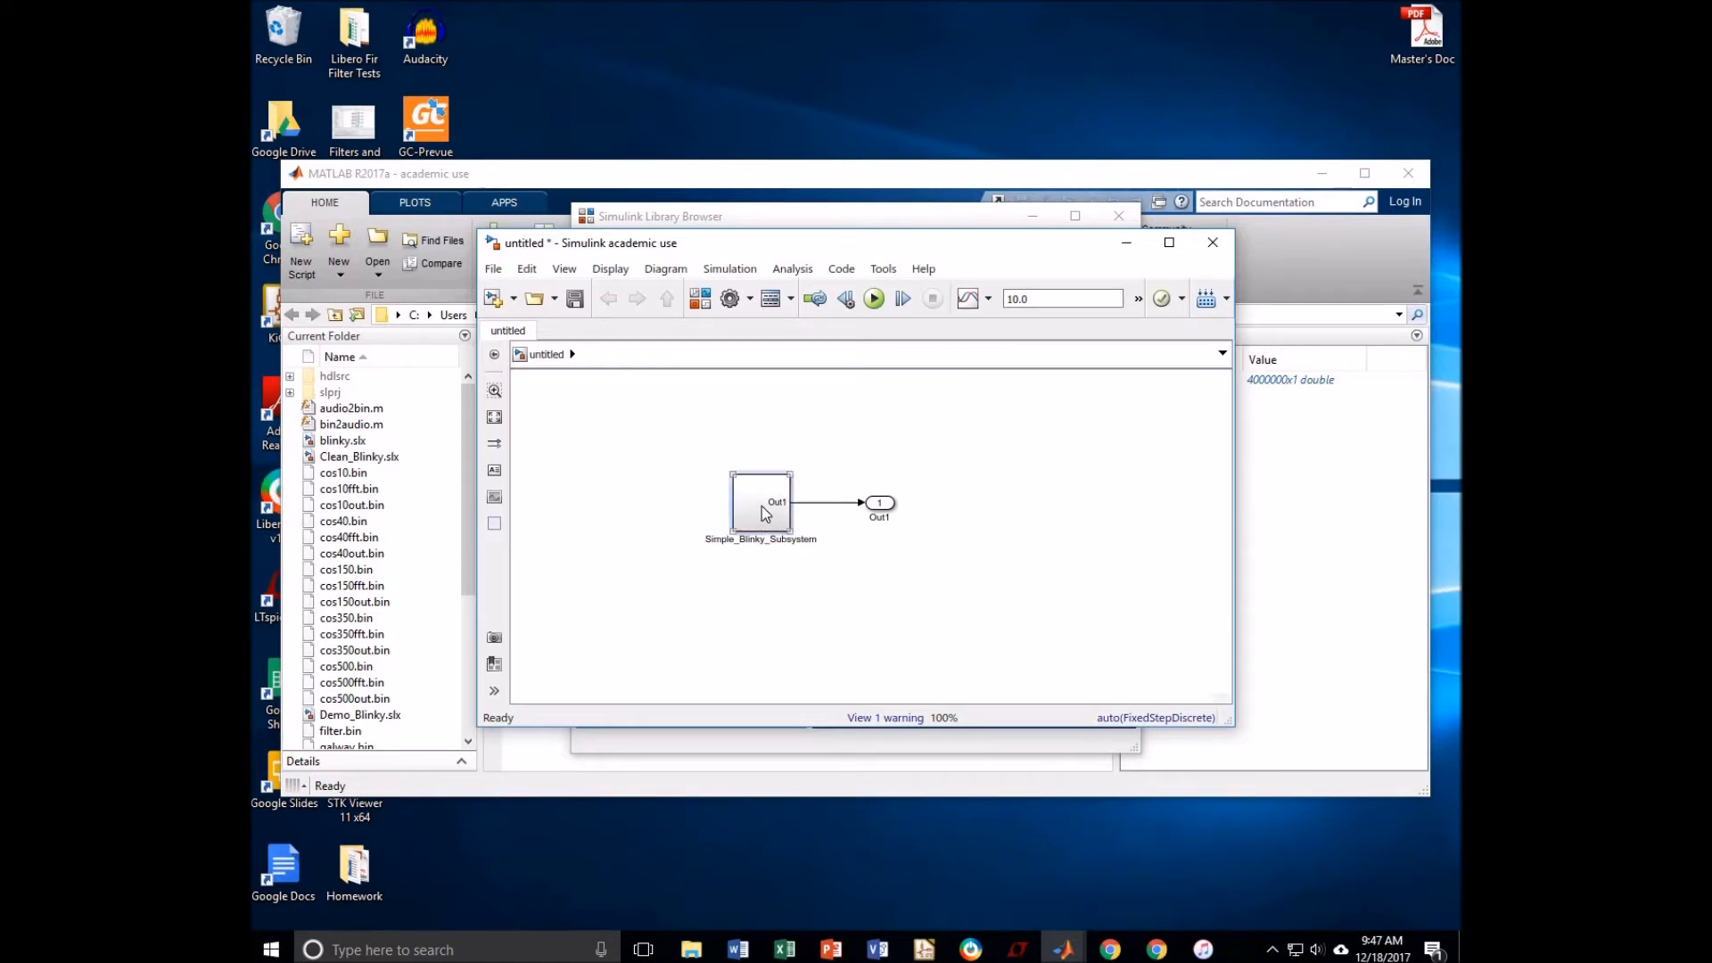
double_click(763, 513)
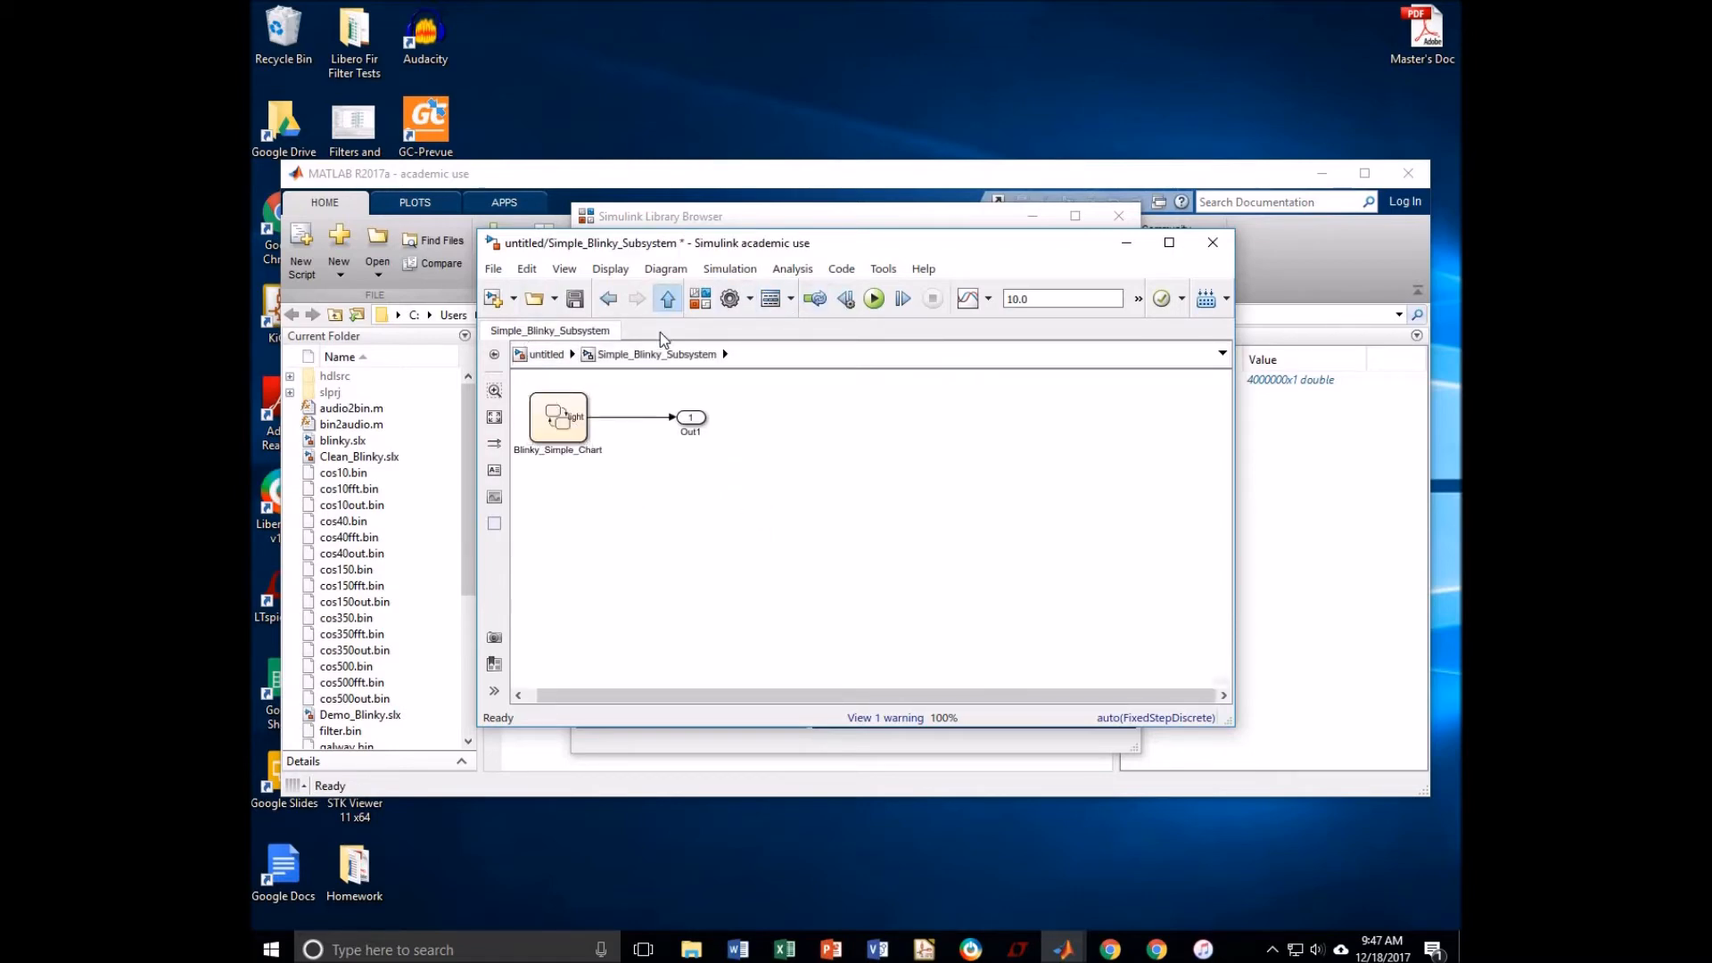
click(668, 299)
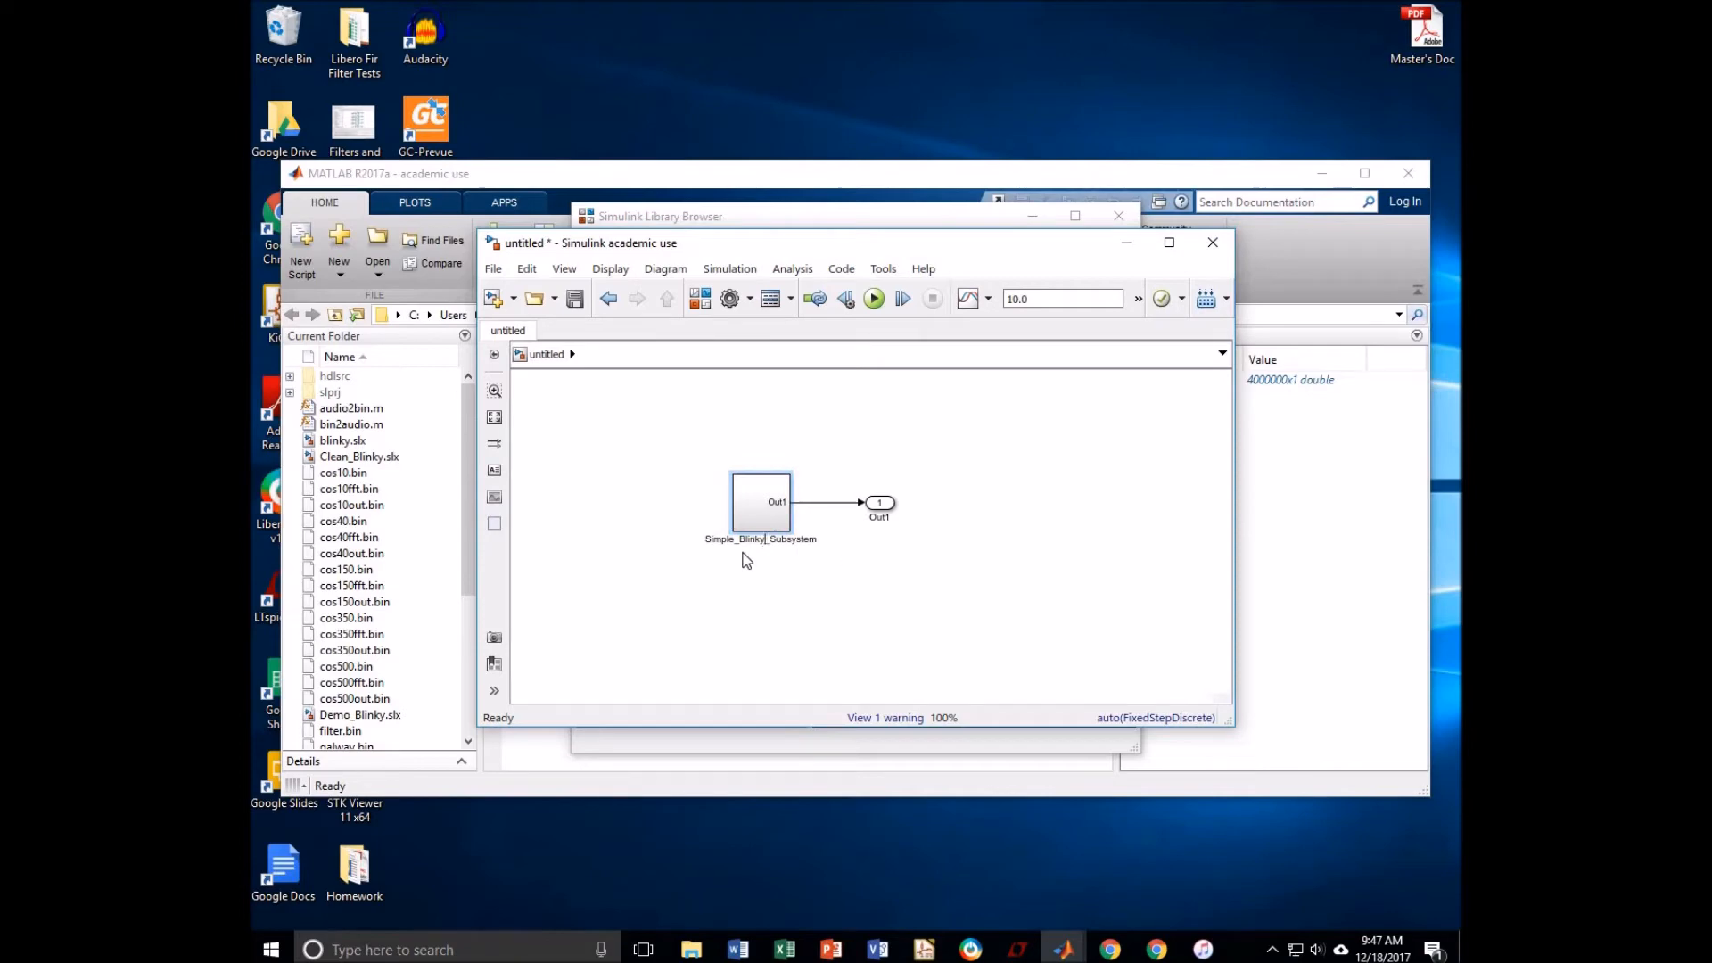
Step: Rename the subsystem to Blinky_Simple_Subsystem
click(739, 539)
key(BackSpace)
key(BackSpace)
key(BackSpace)
key(BackSpace)
key(BackSpace)
key(BackSpace)
key(BackSpace)
text(_Simple)
click(891, 635)
Step: Inspect the chart and output port inside Blinky_Simple_Subsystem and return to the top level
click(765, 515)
double_click(765, 515)
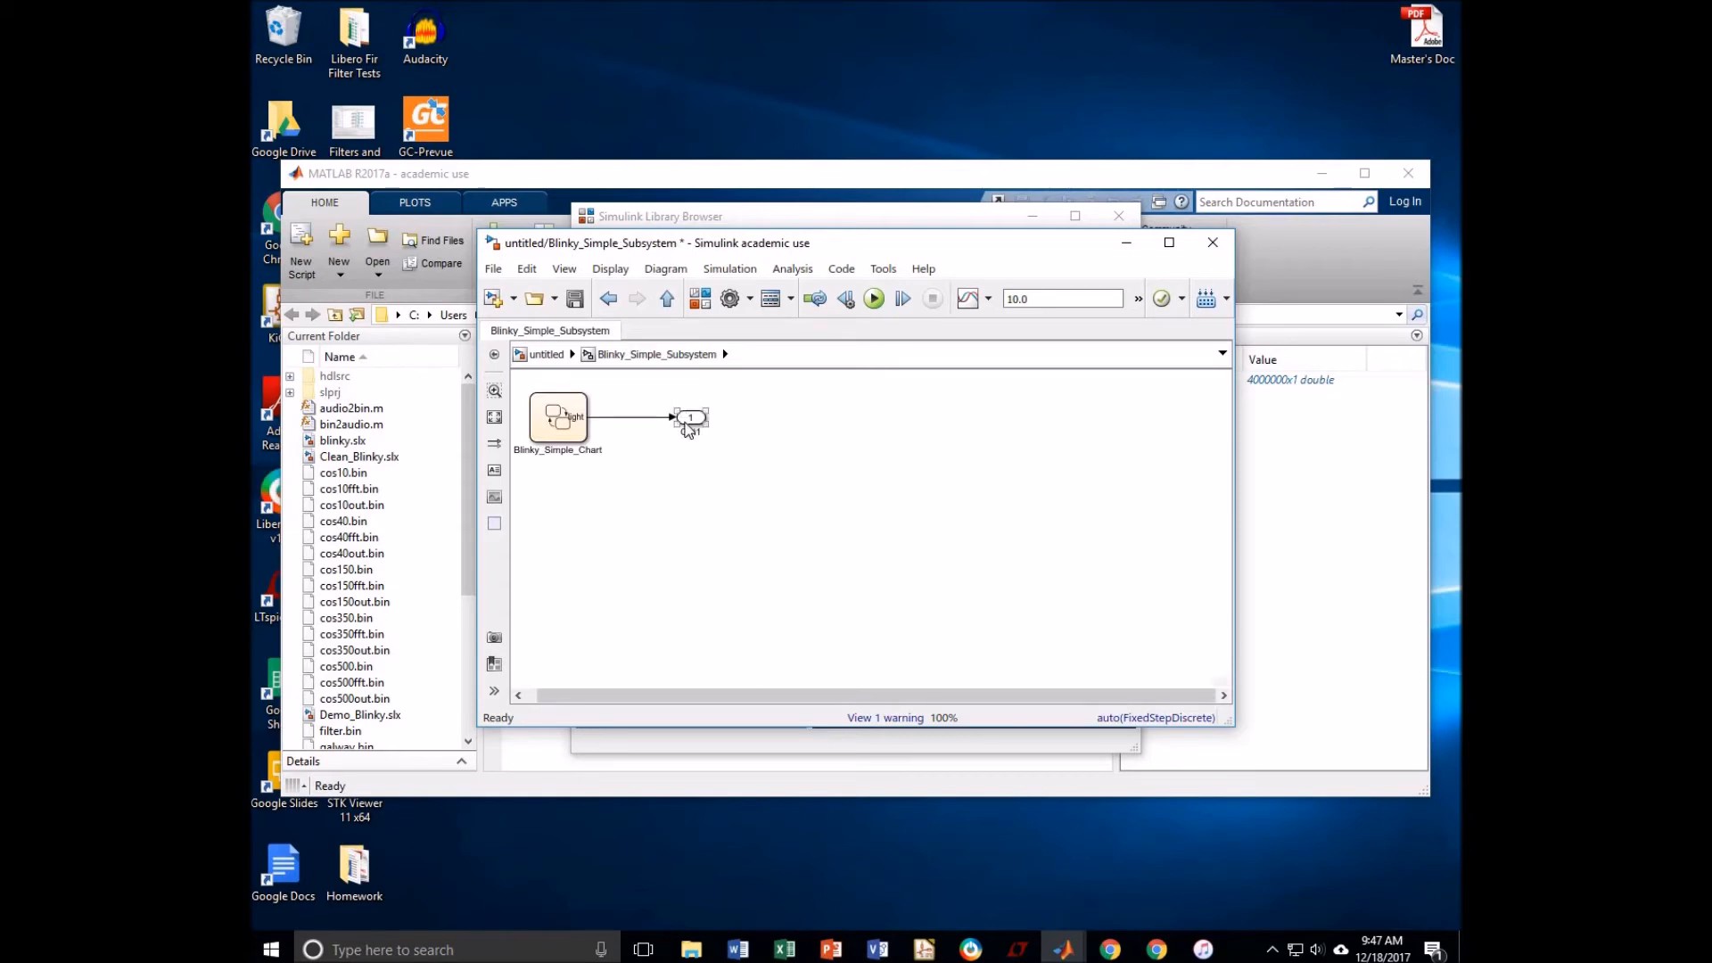
click(569, 432)
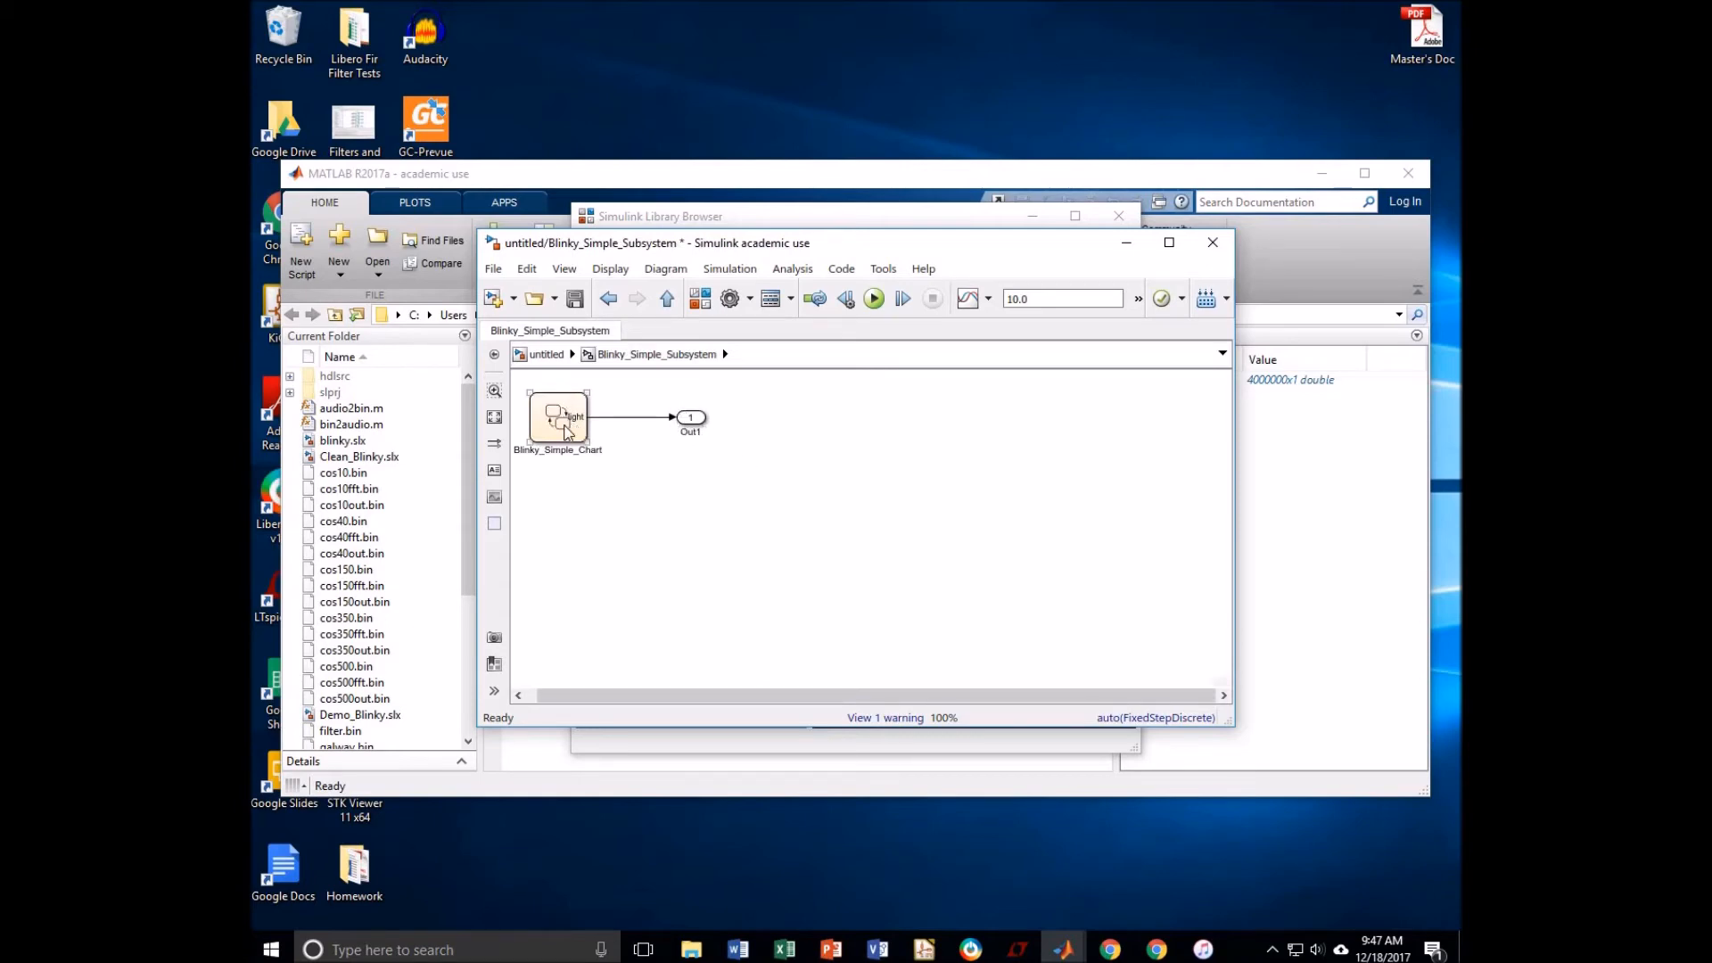
click(669, 300)
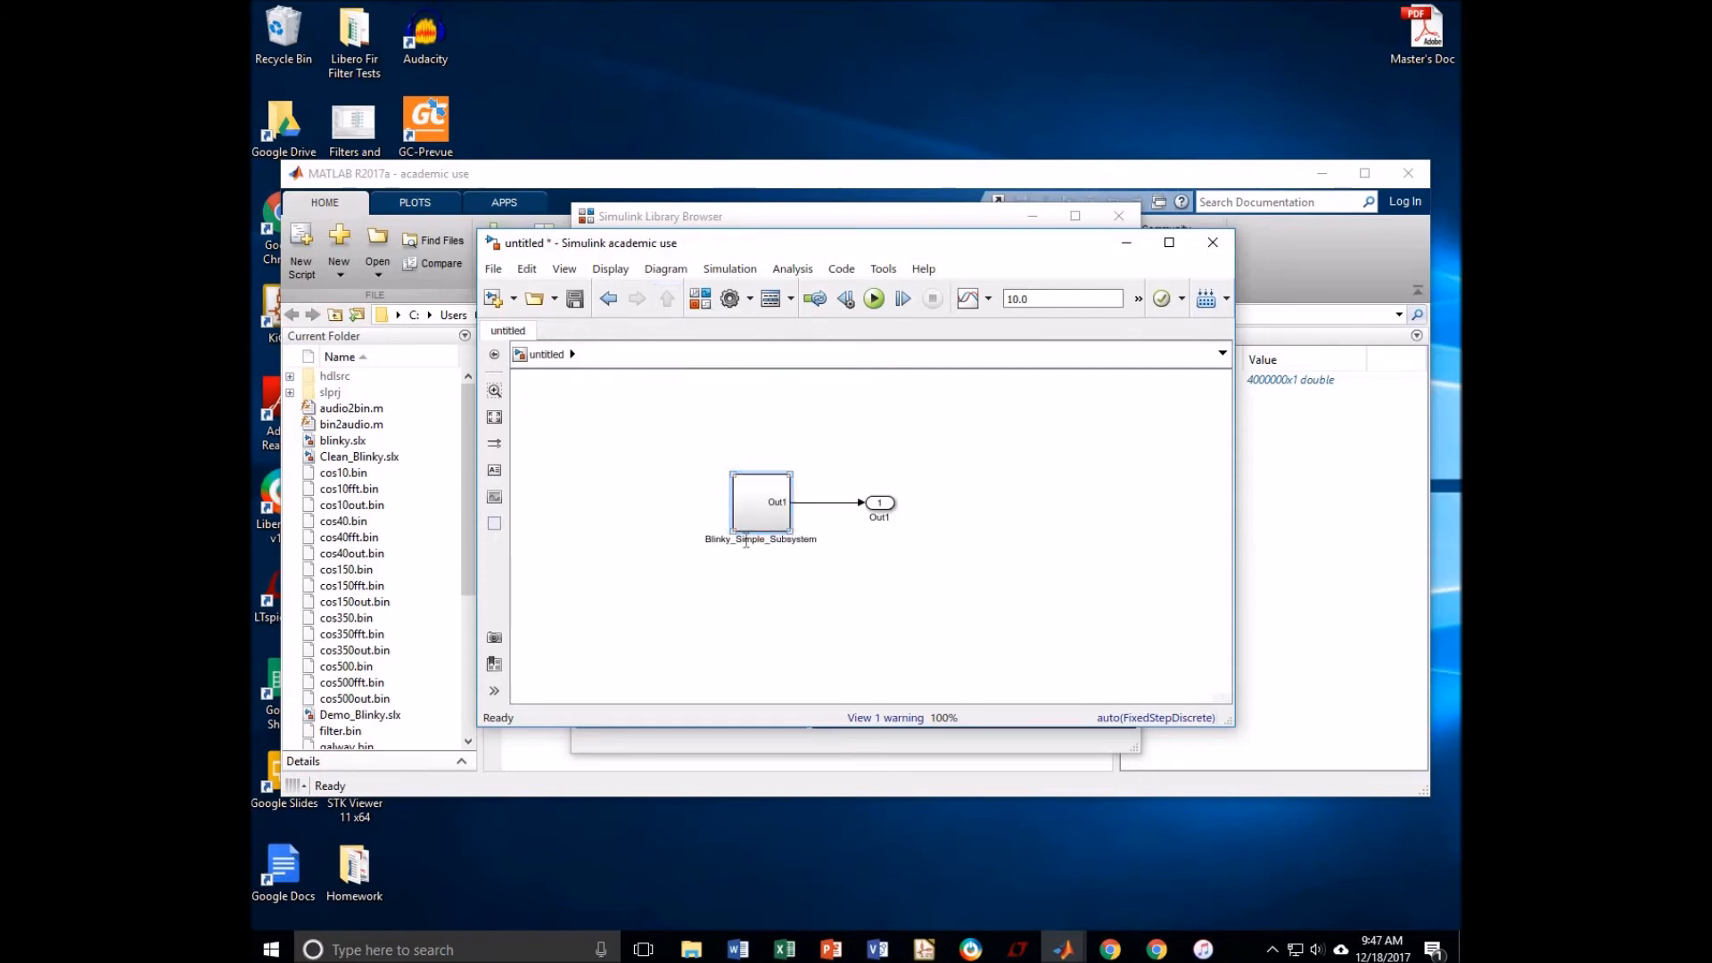
Step: Save the model as Video_Blinky in the MATLAB folder
click(575, 299)
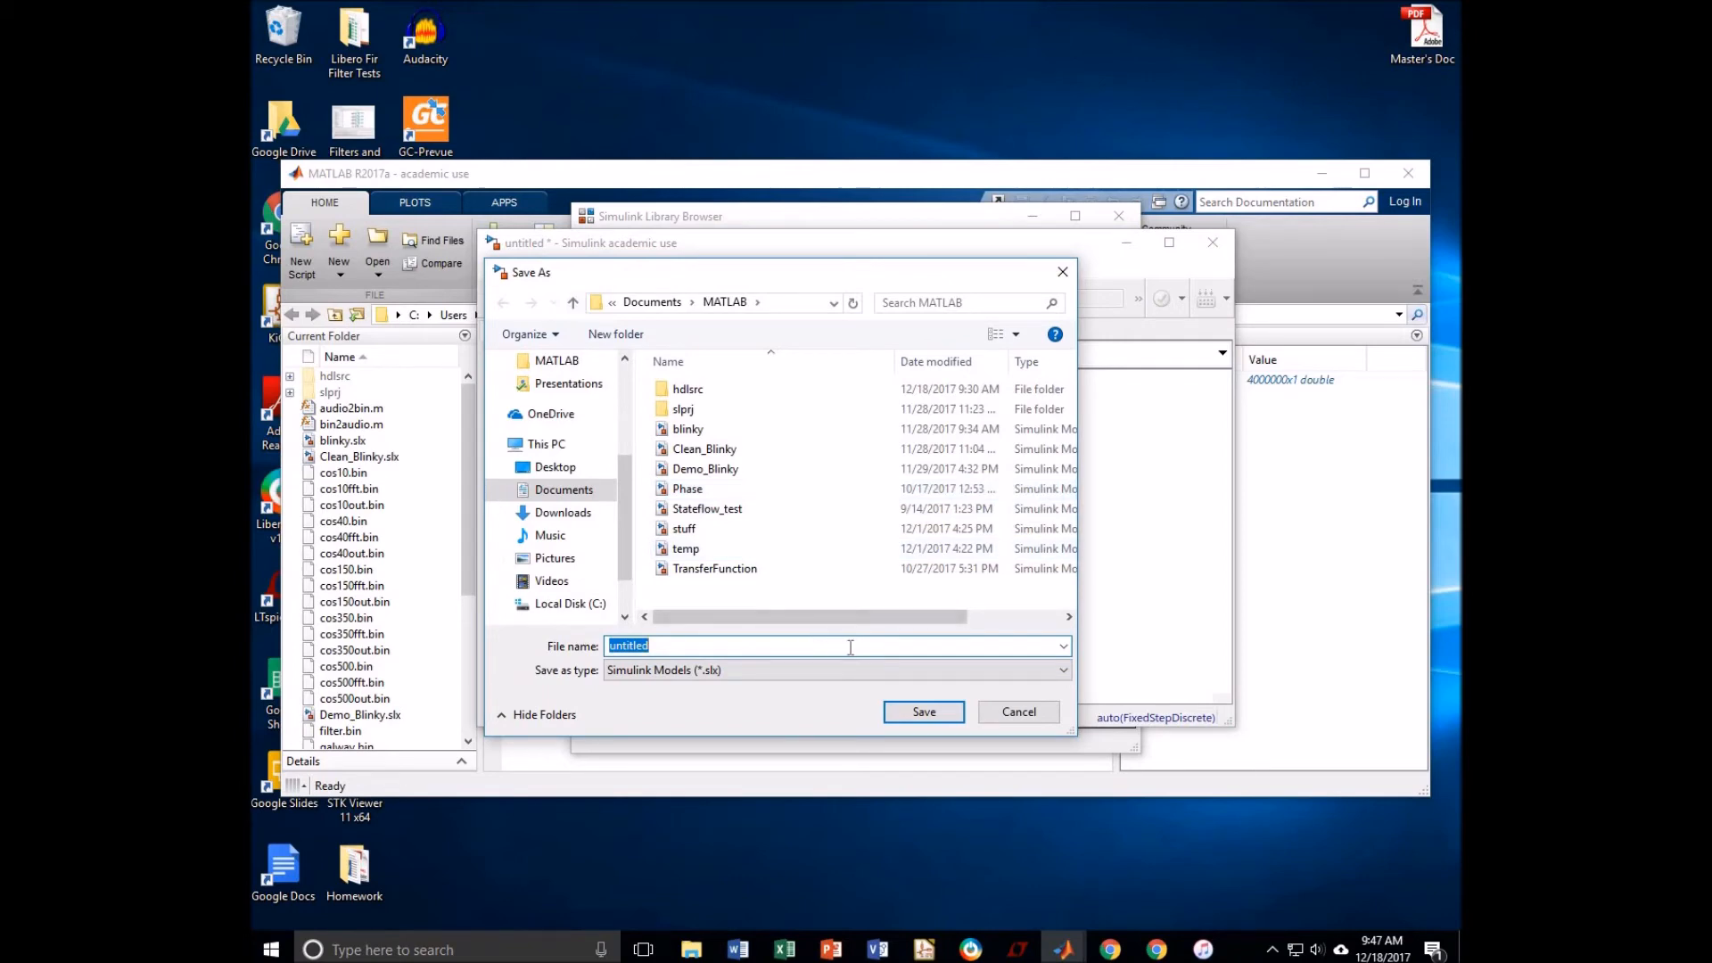
text(Video_Blinky)
click(938, 712)
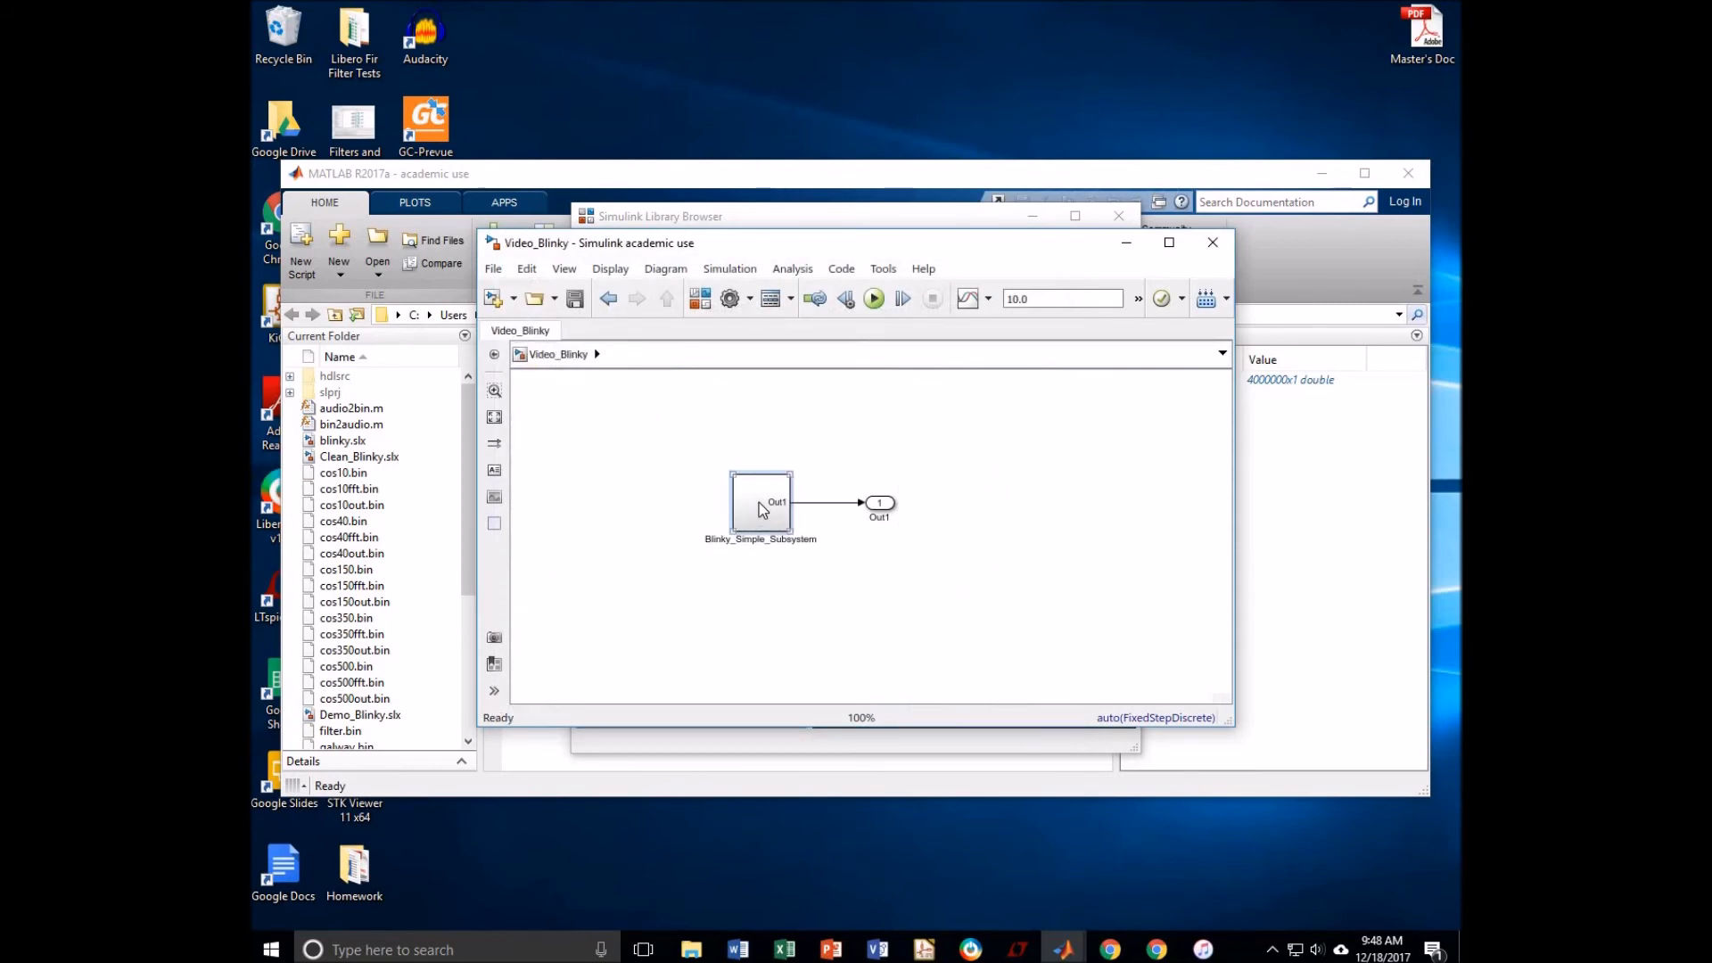
Step: Generate HDL code for Blinky_Simple_Subsystem
right_click(762, 509)
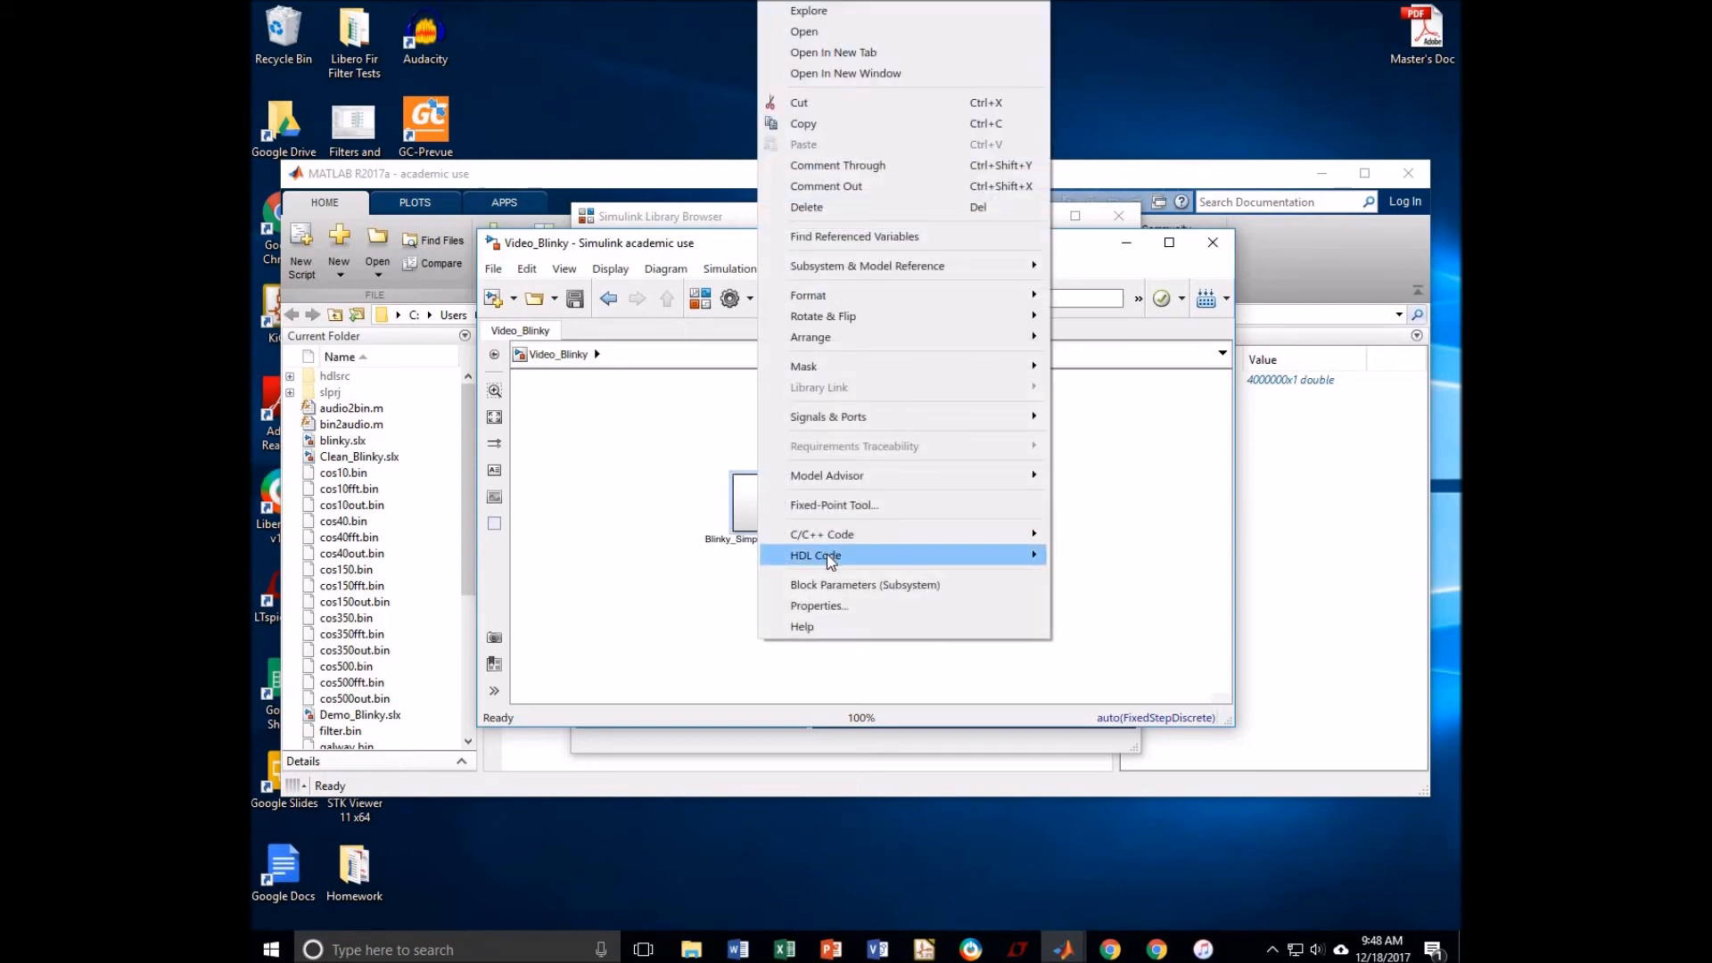
mouse_move(829, 556)
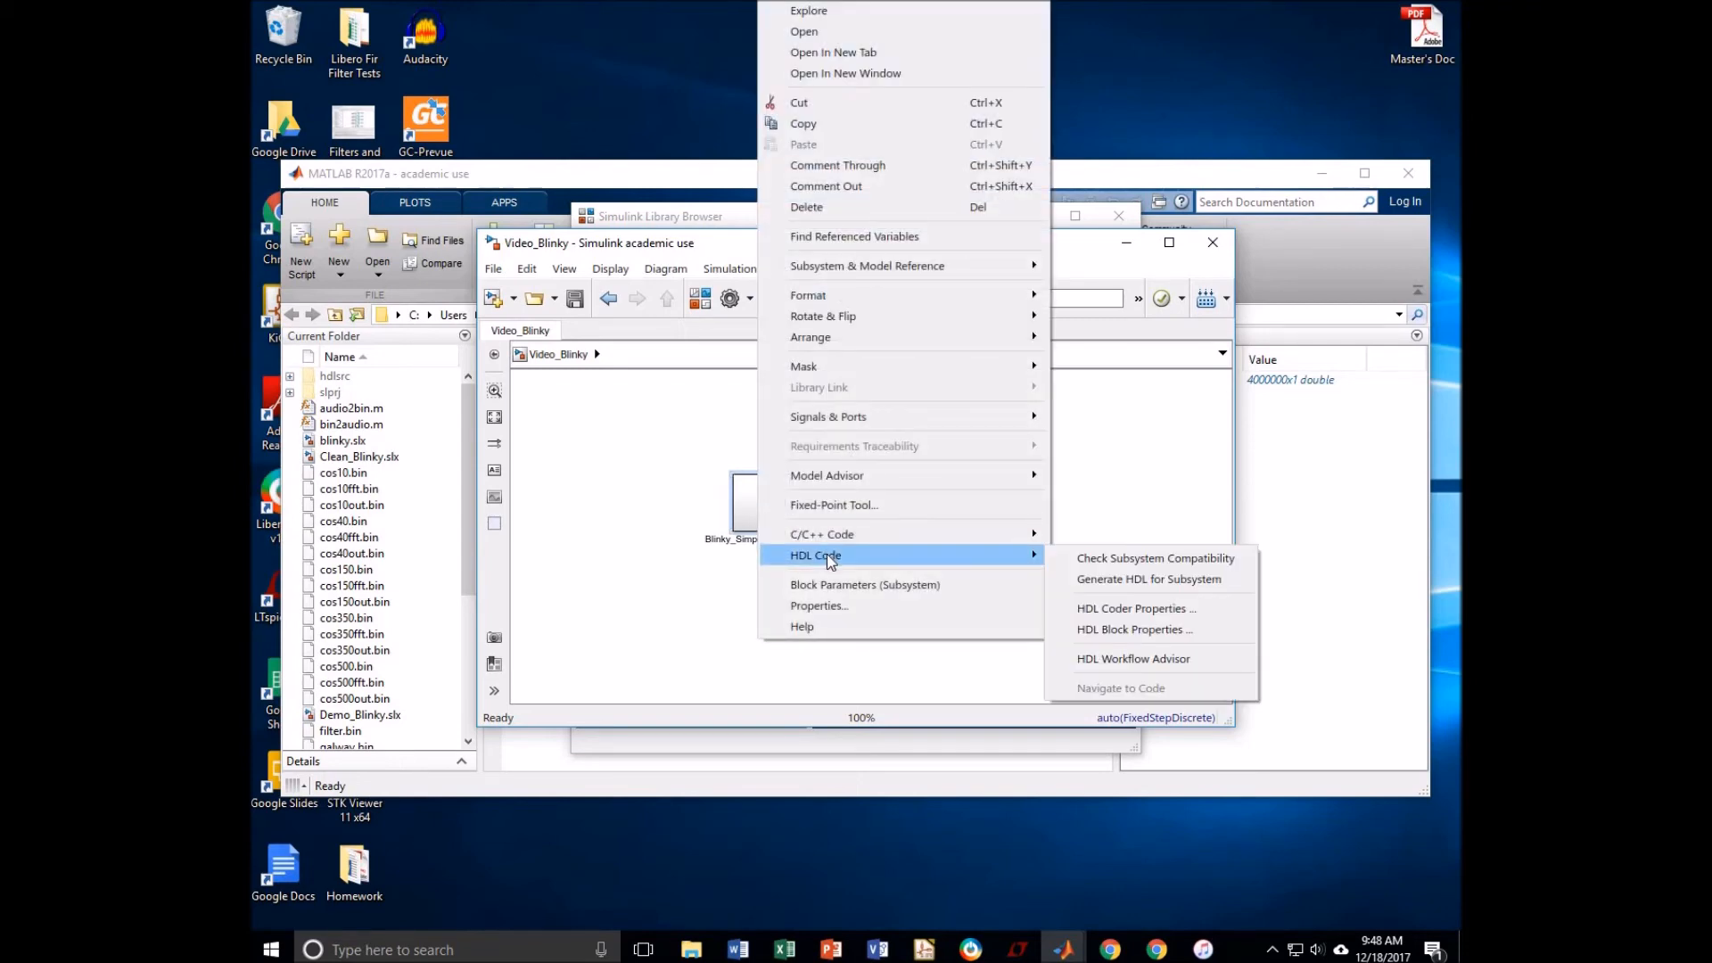
click(1145, 579)
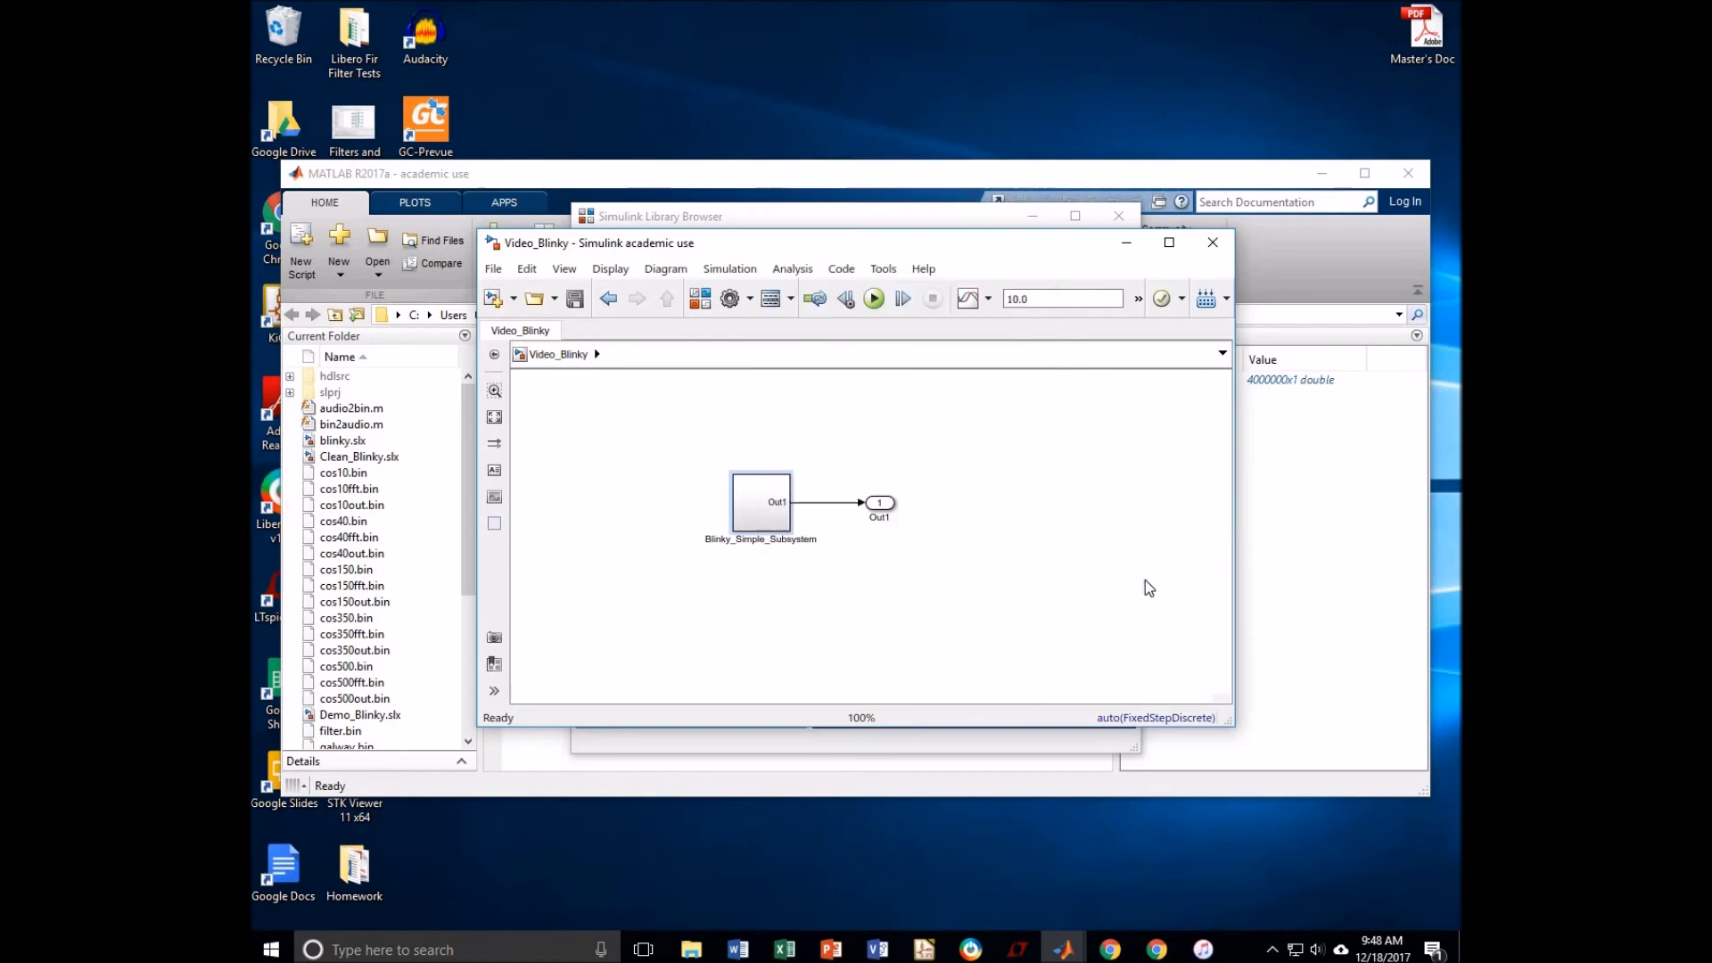
Step: Switch to the main MATLAB window and review the HDL check report and the code generation log with its generated VHDL files
click(657, 174)
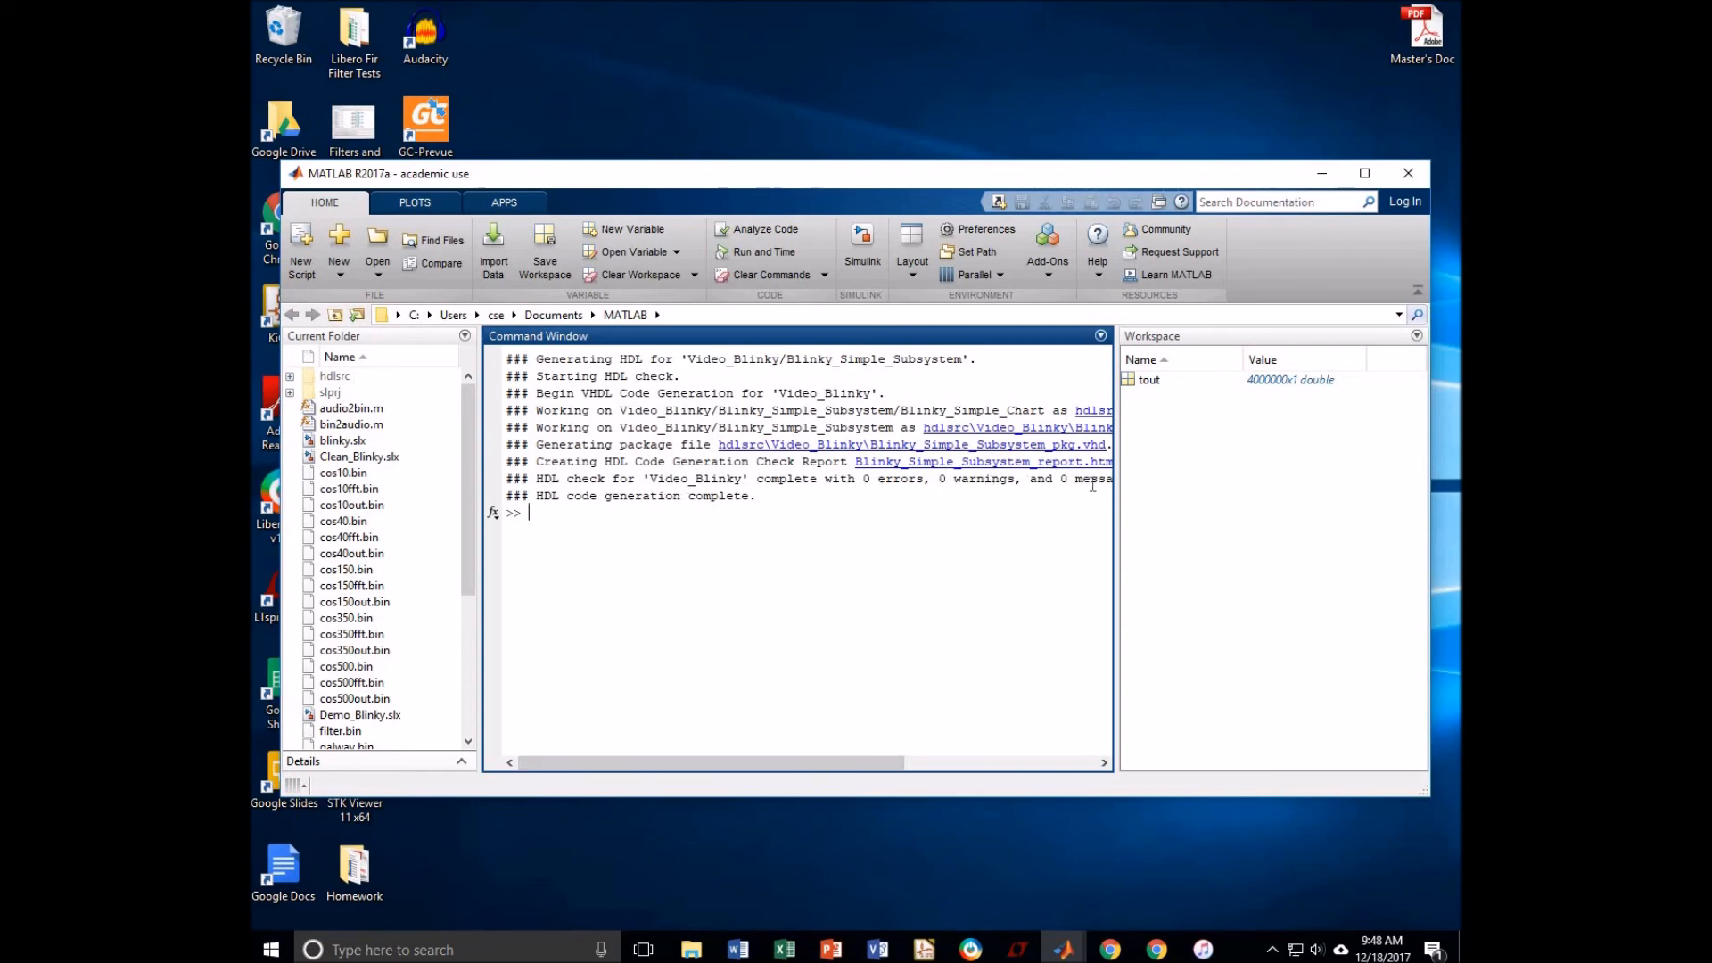
click(1006, 463)
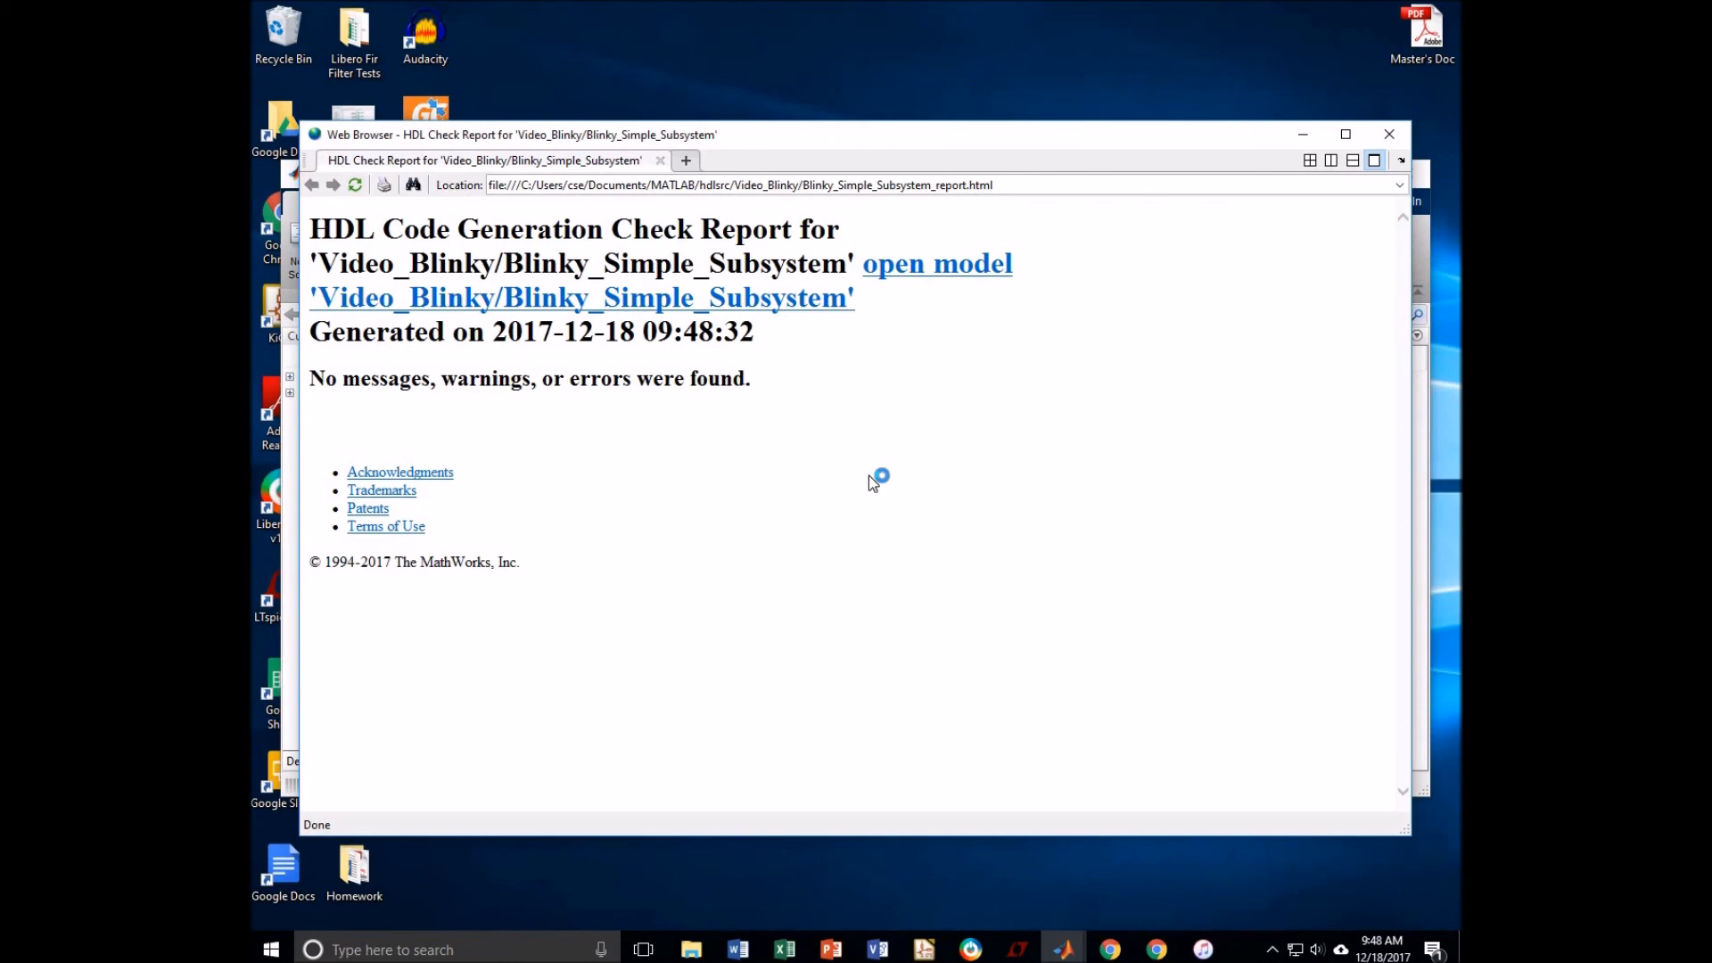
click(1395, 140)
drag(774, 764, 966, 763)
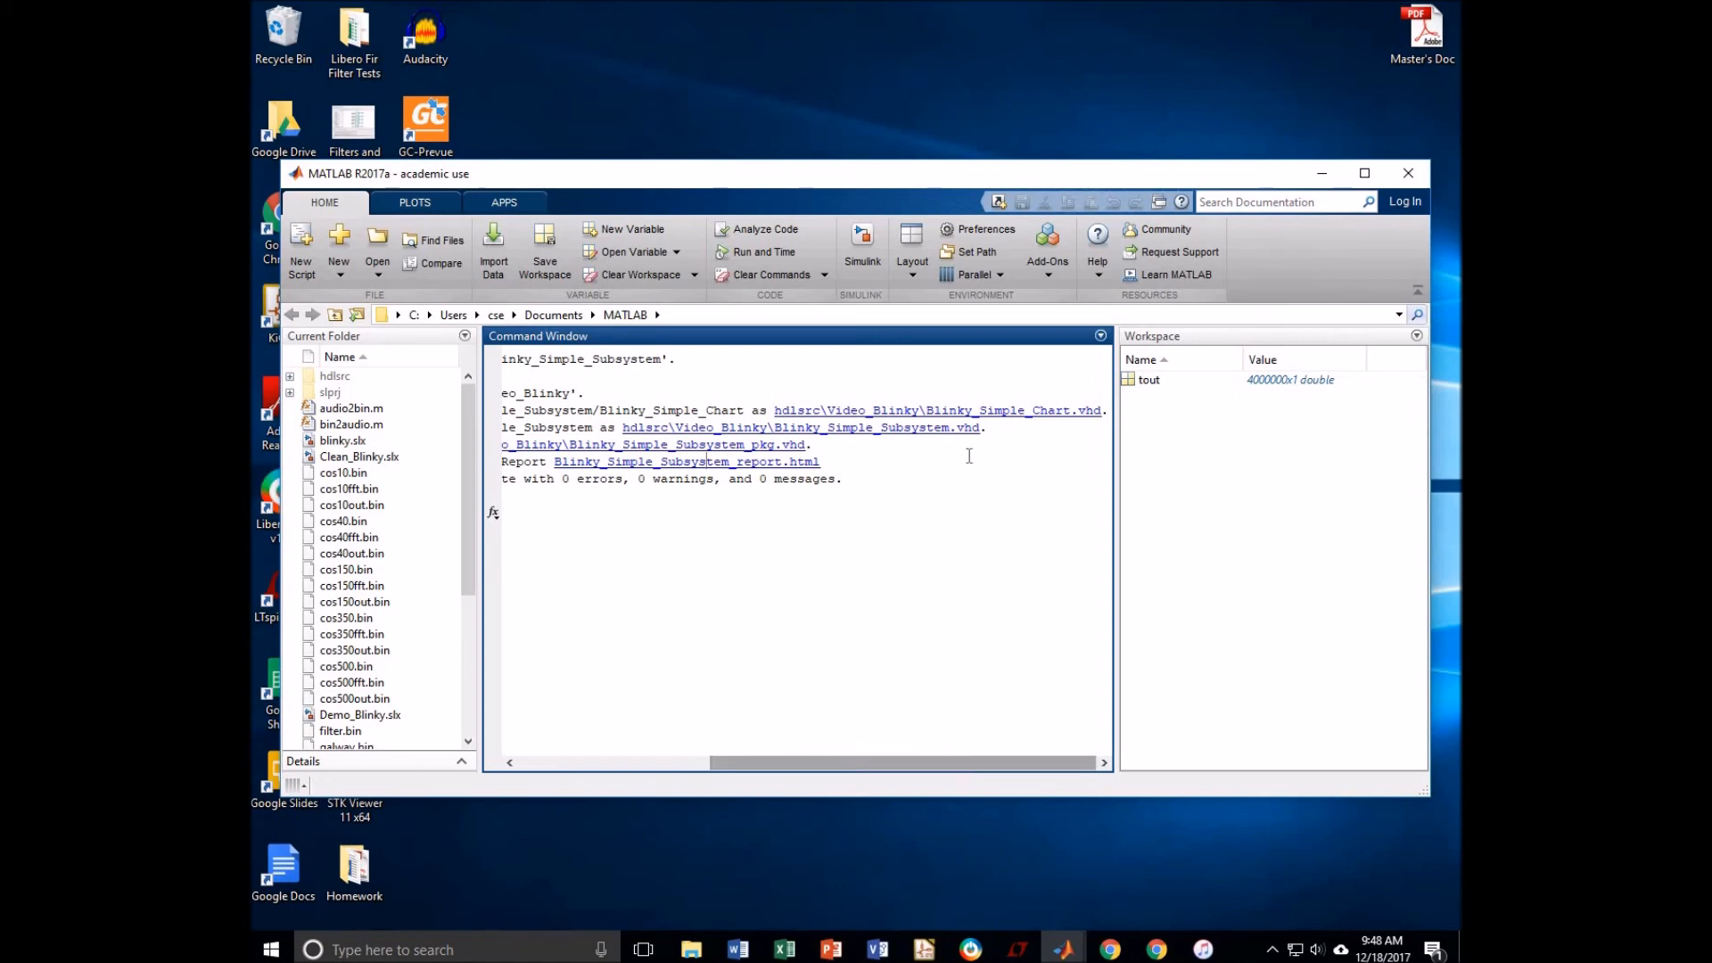
drag(848, 770, 631, 767)
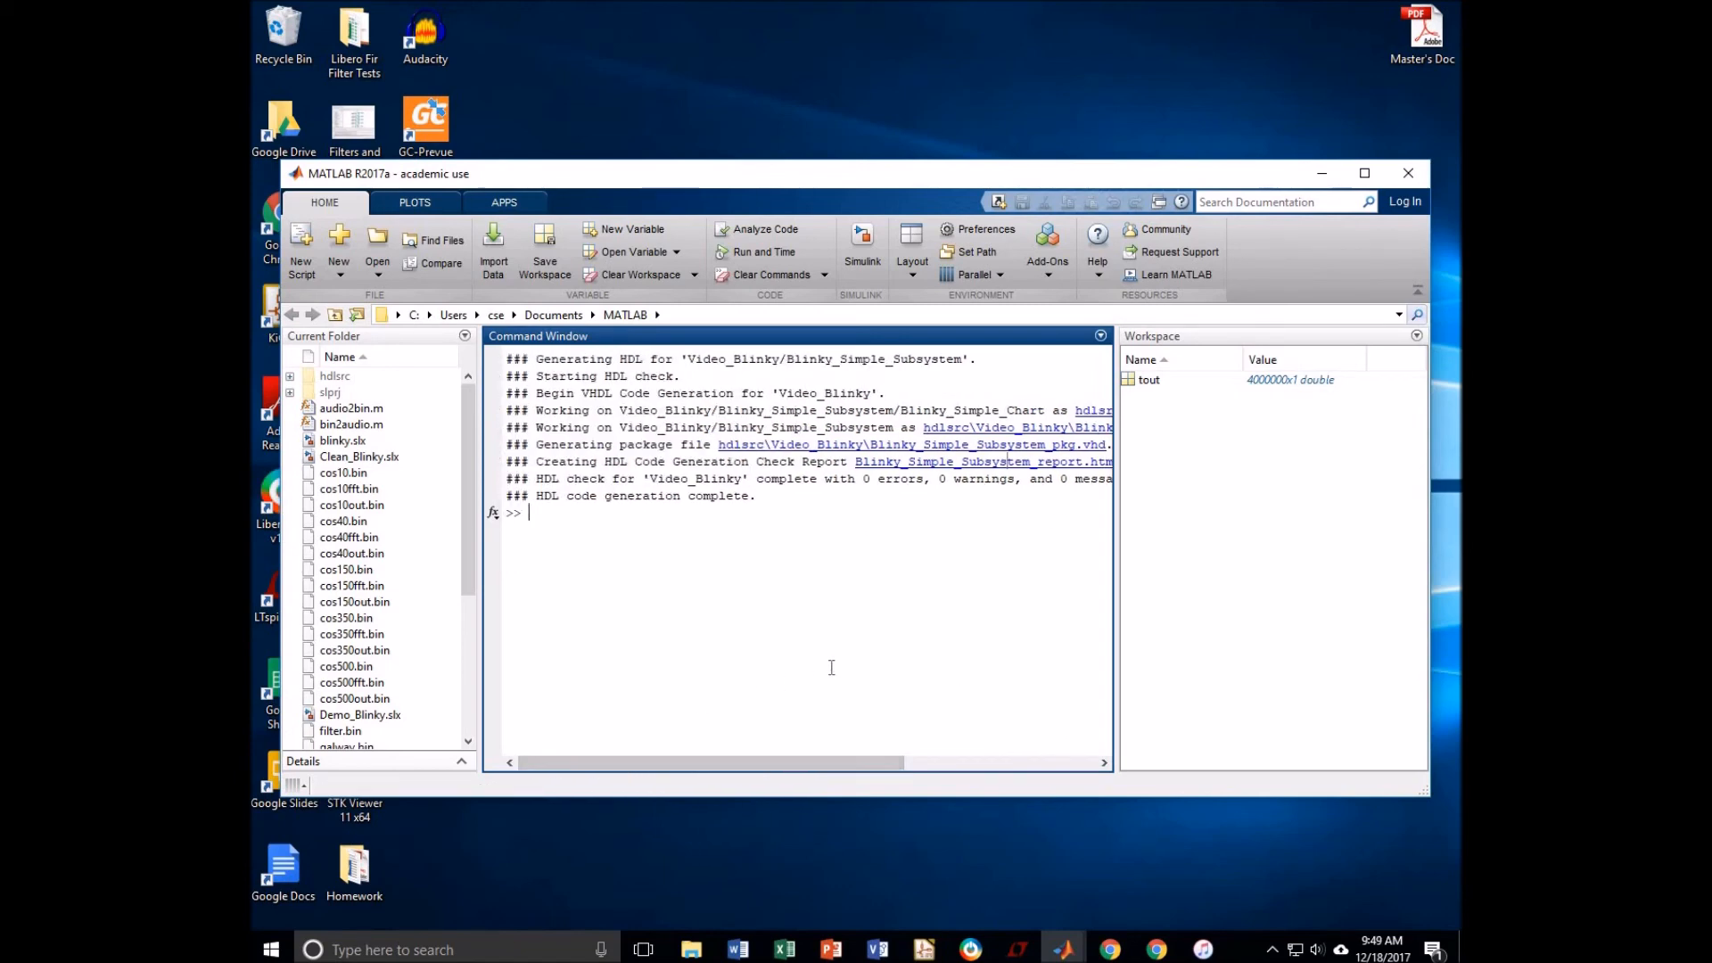